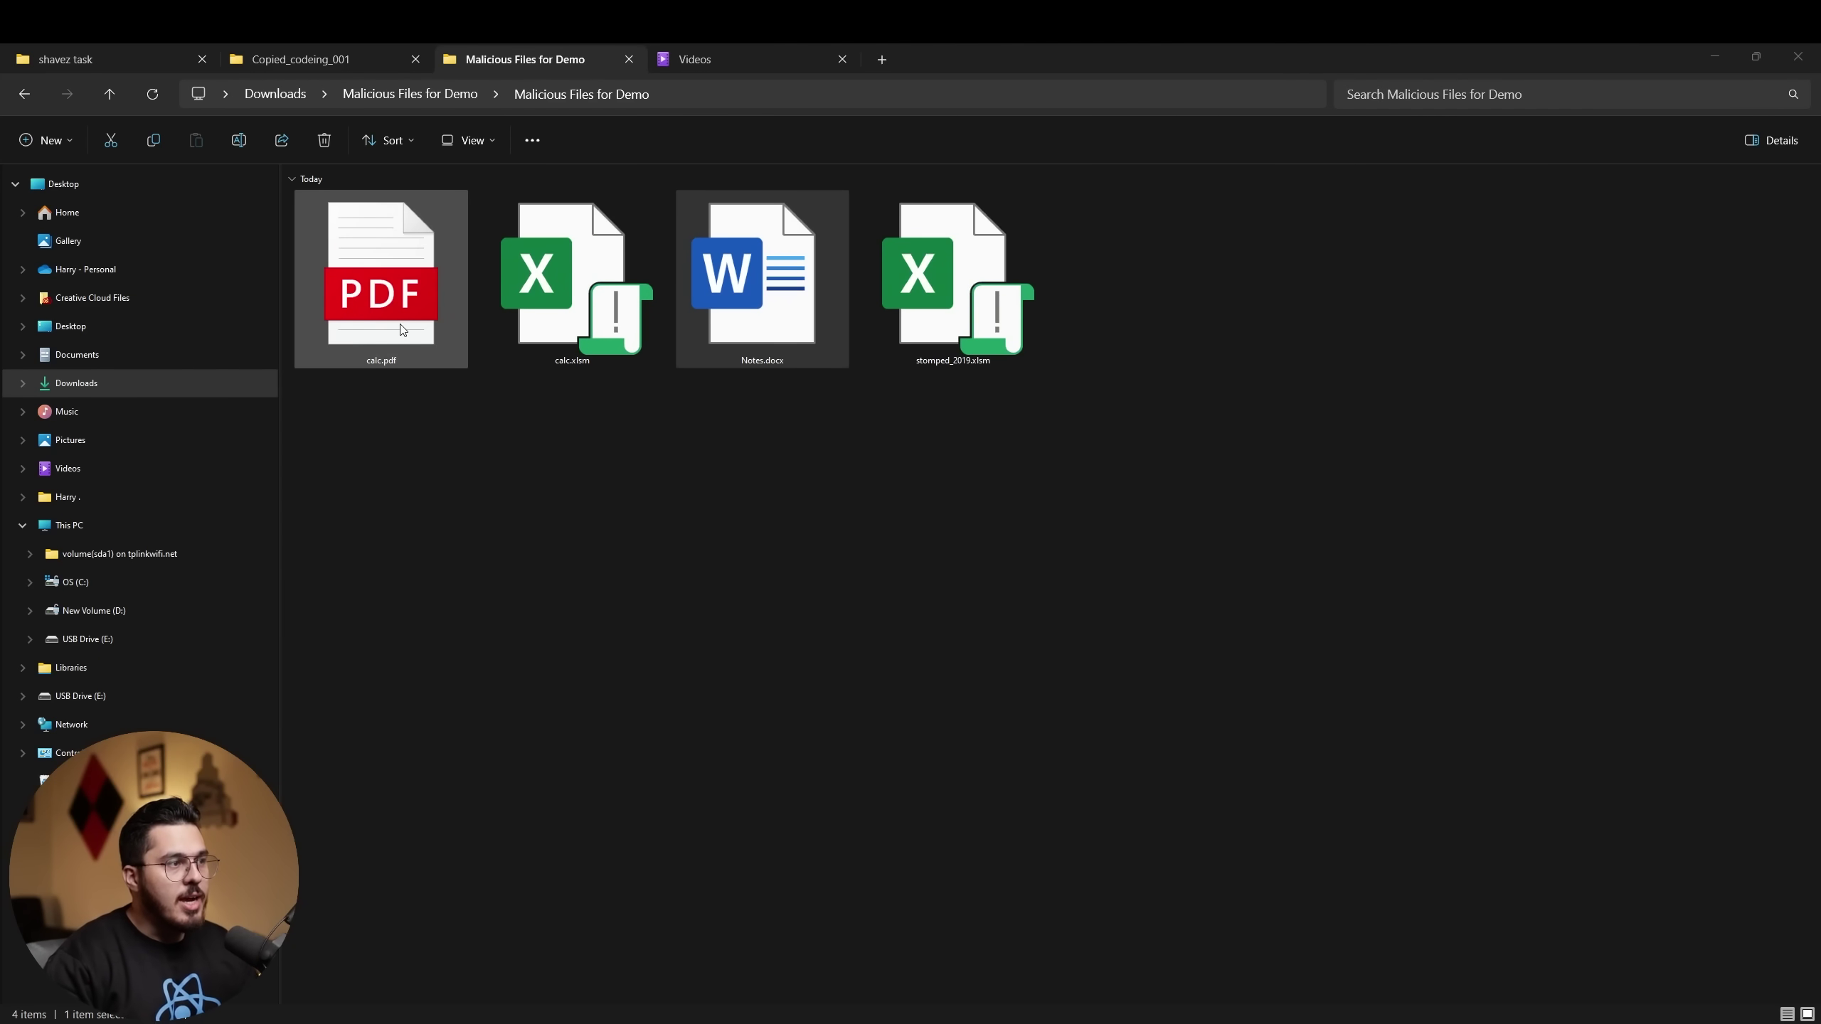
Step: Clear the current file selection and single out calc.xlsm, followed by calc.pdf, in the Malicious Files for Demo folder
left_click(658, 541)
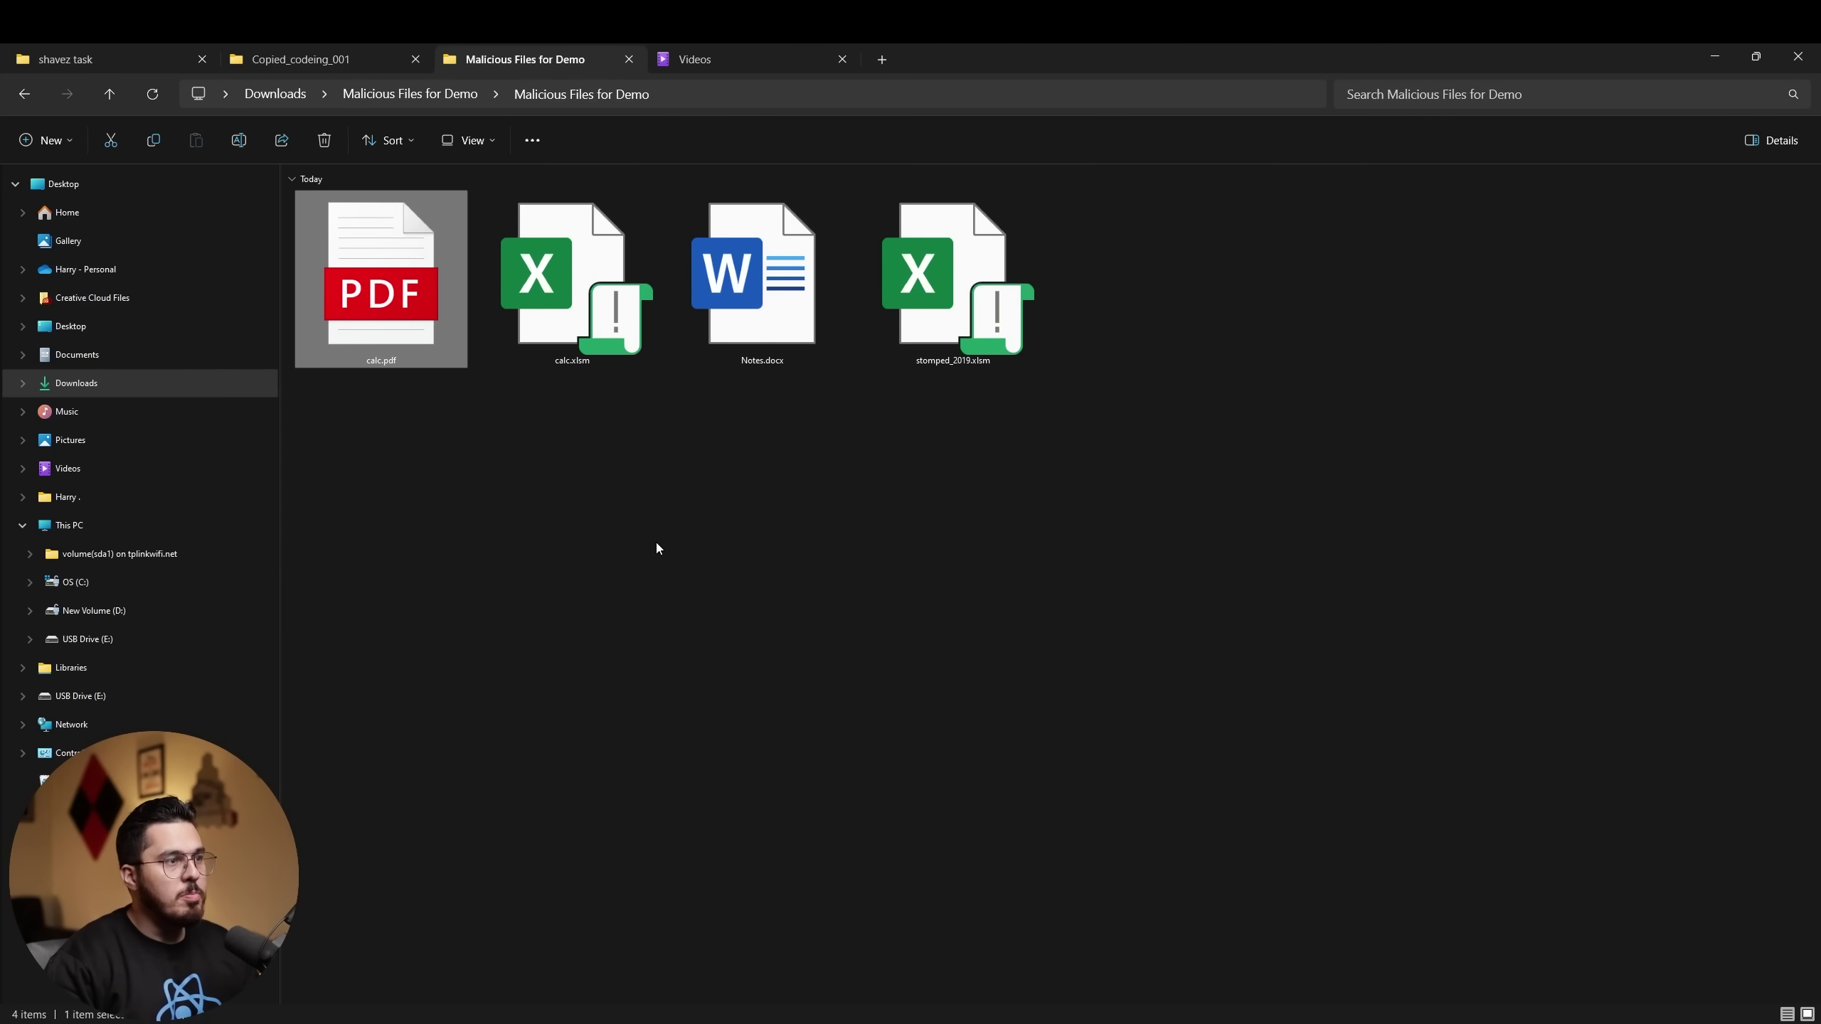
left_click(599, 353)
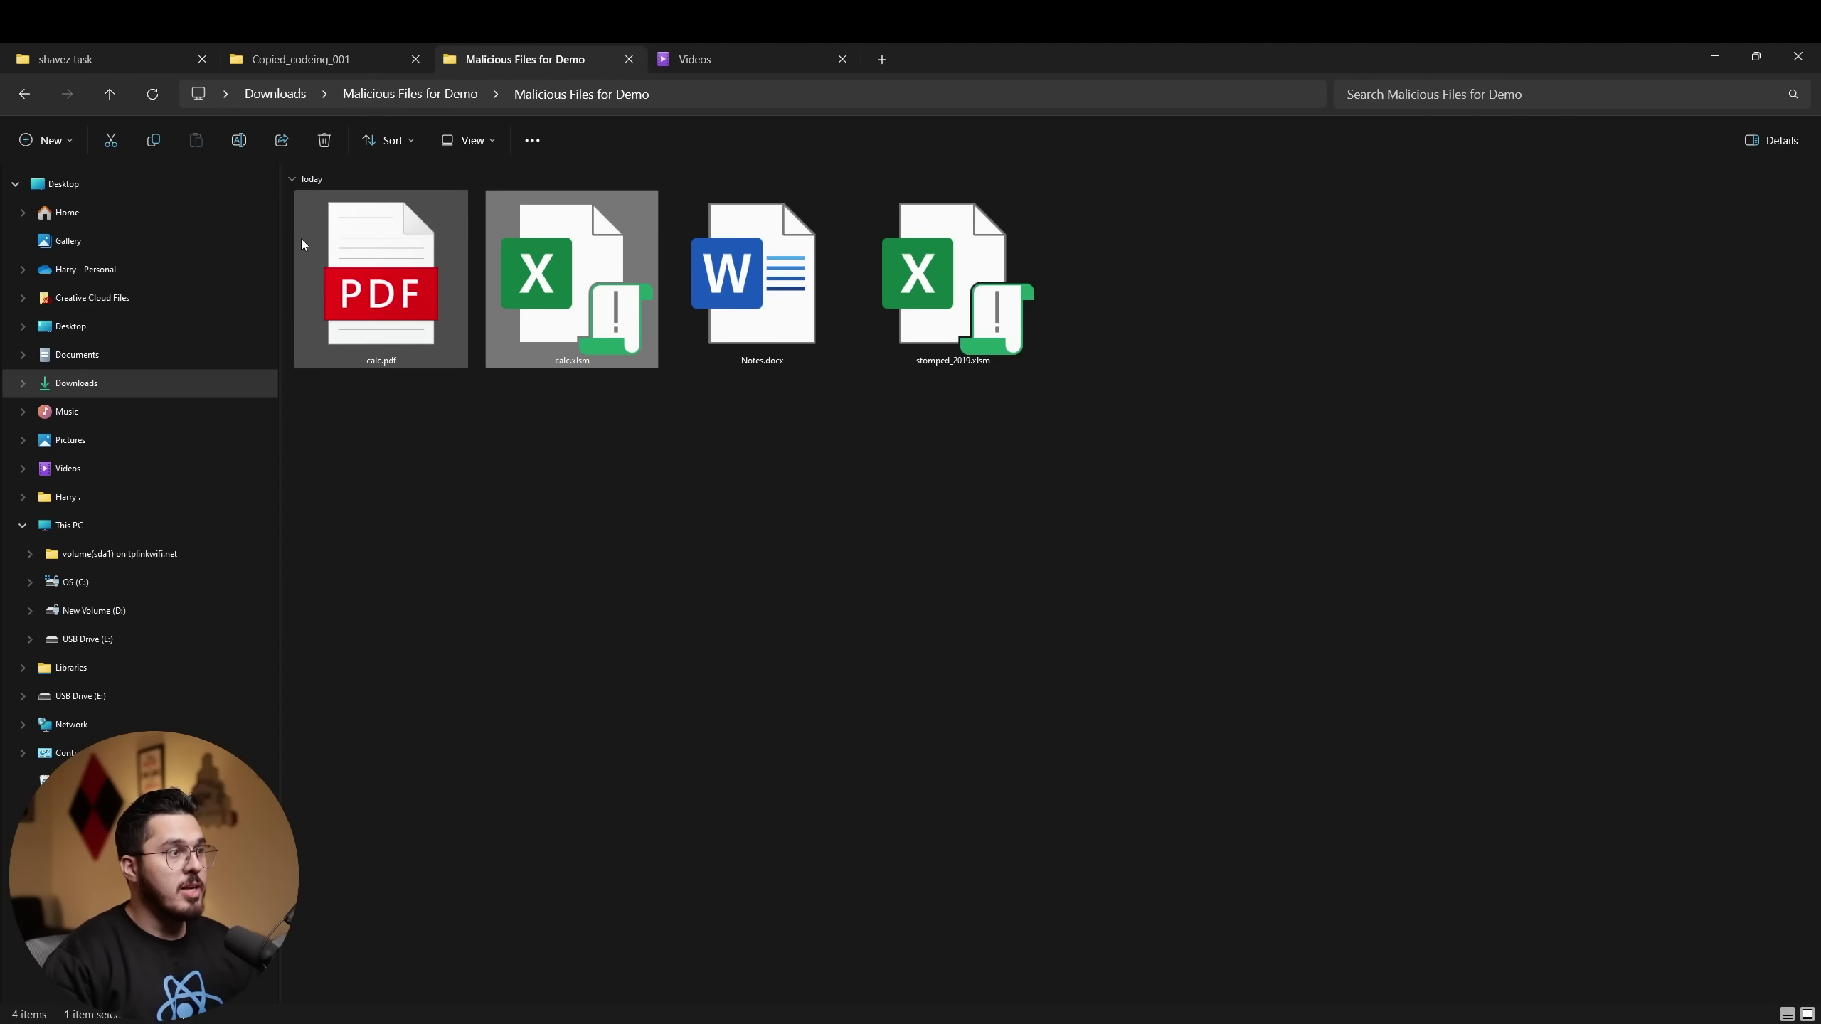
left_click(397, 347)
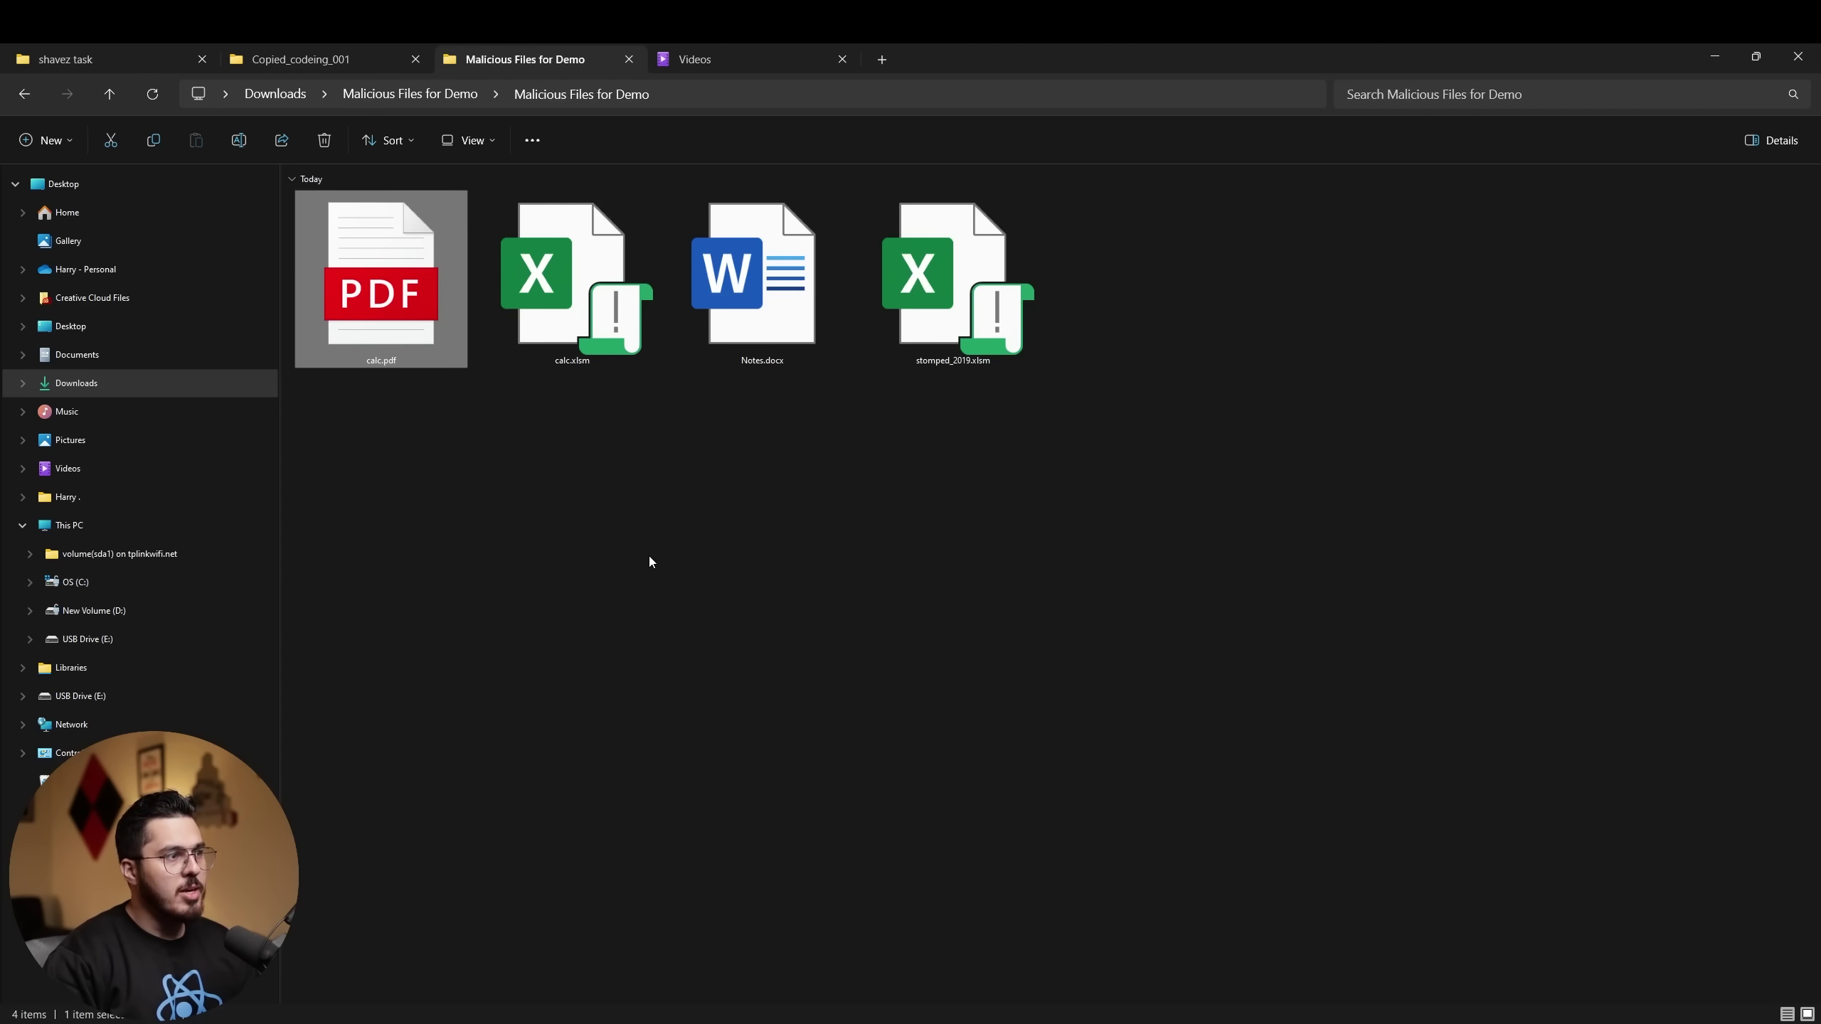
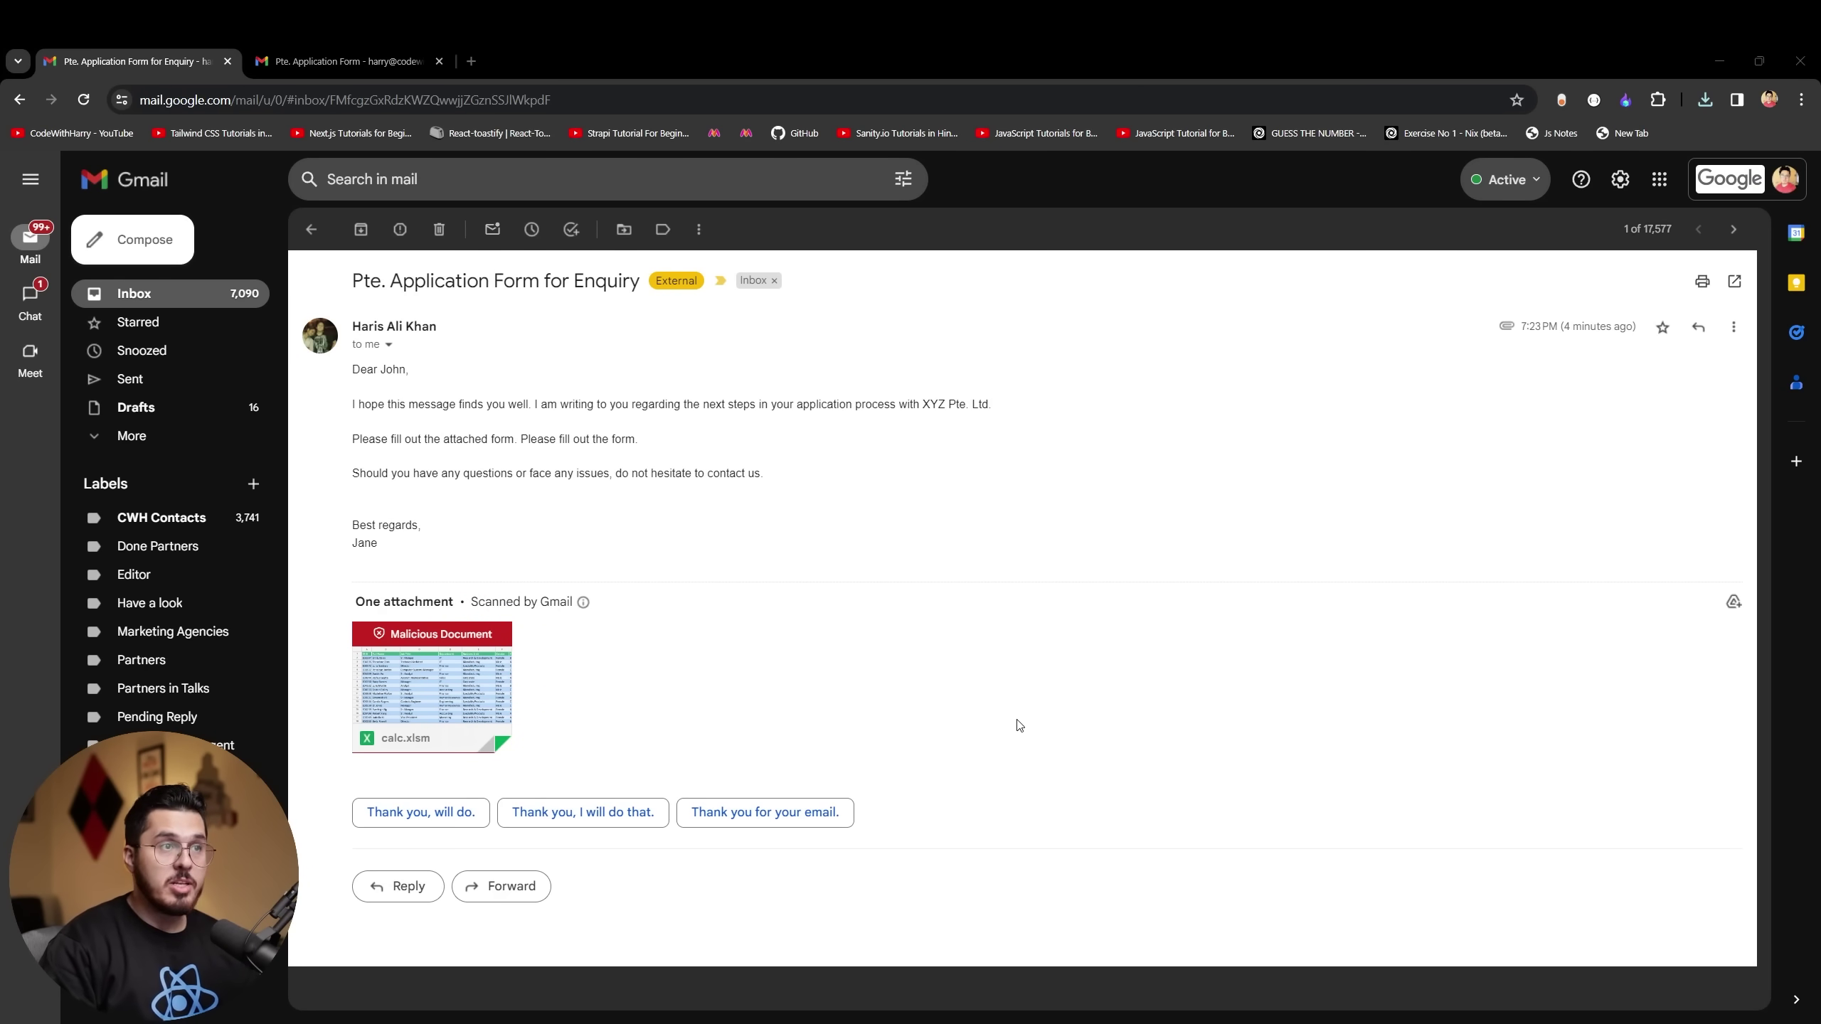
Step: Bring up the other open email, "Pte. Application Form", which carries the calc.pdf attachment
left_click(406, 58)
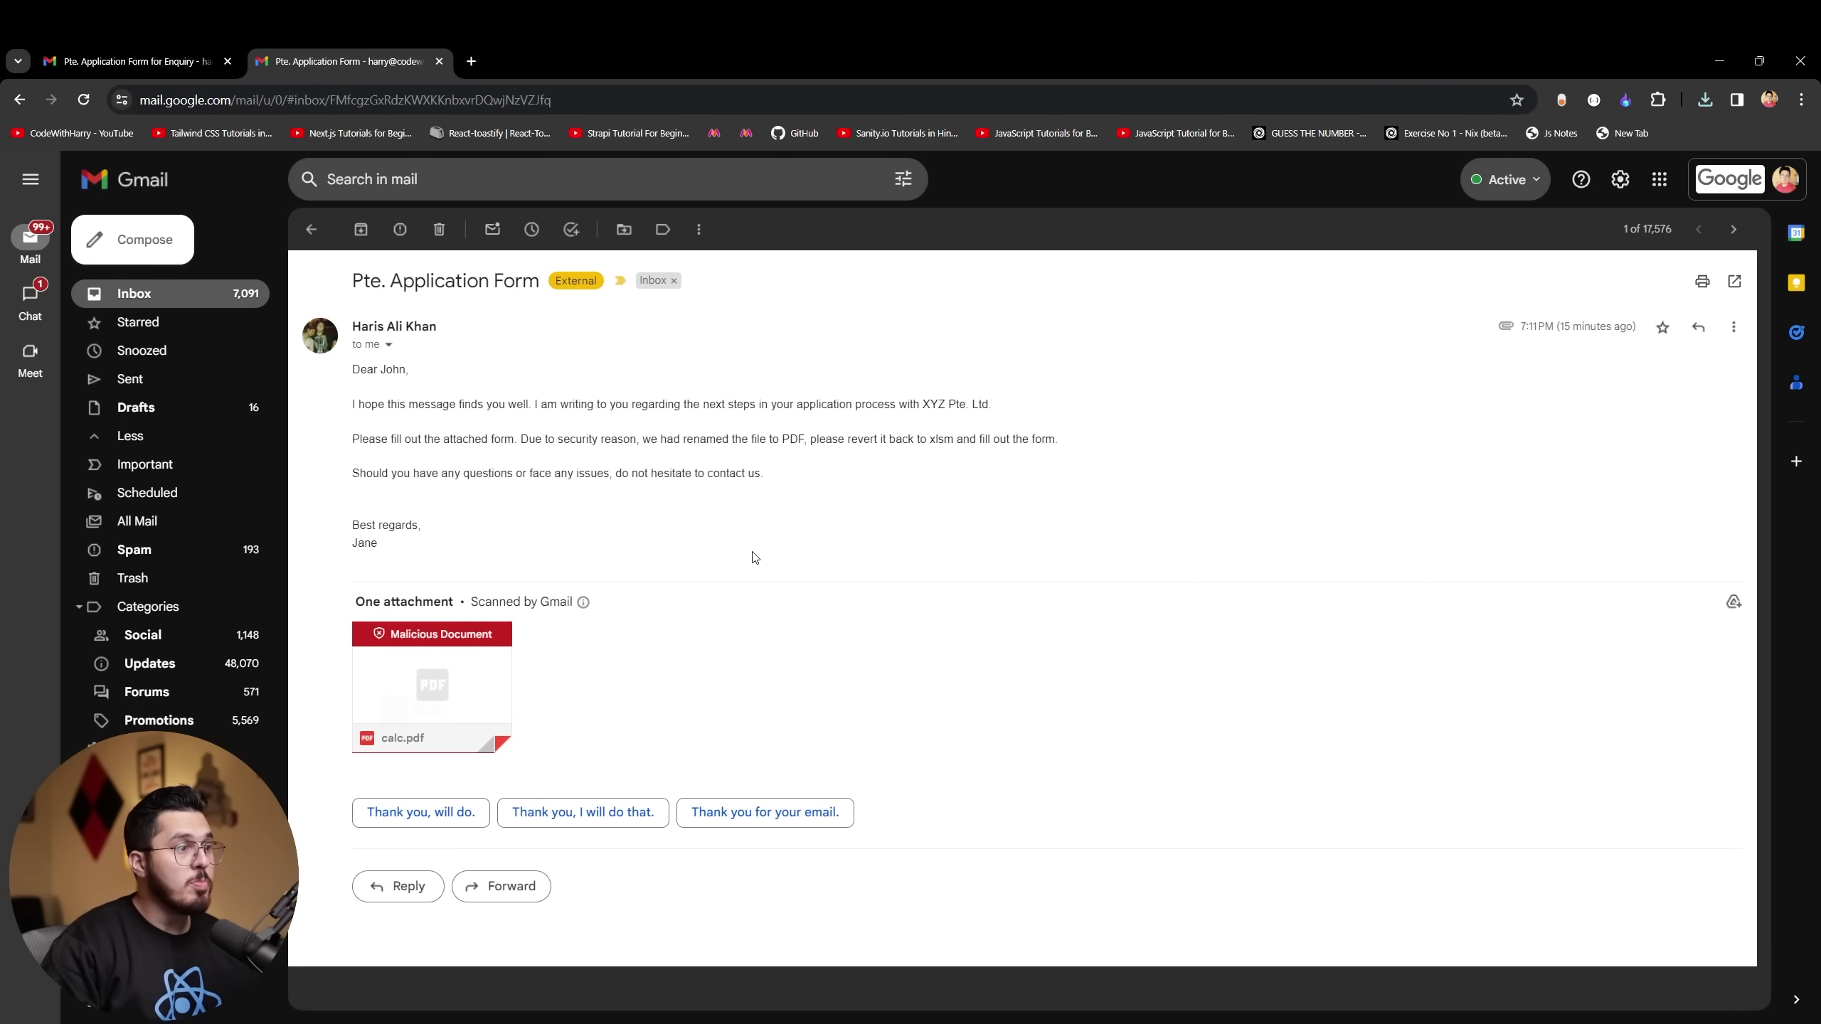
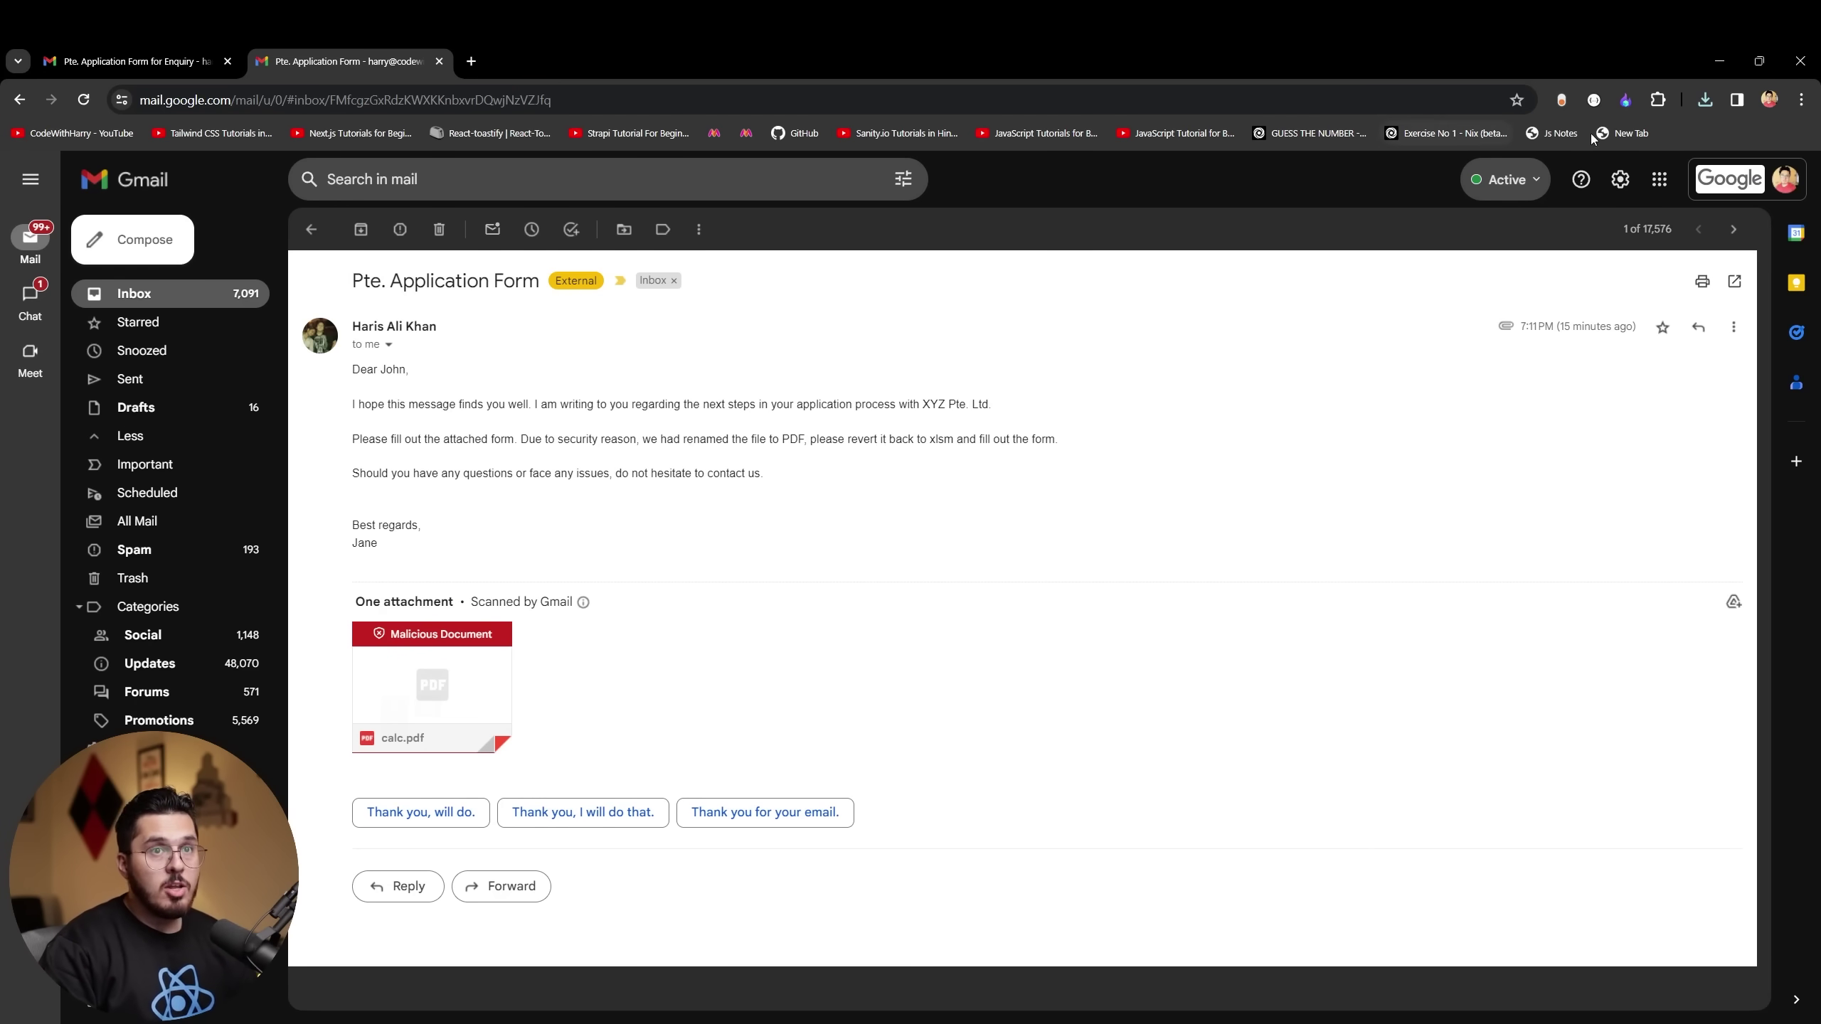
Step: View the SquareX extension's tools and Smart Integrations setting, and return to the "Pte. Application Form for Enquiry" email with the calc.xlsm attachment
left_click(1627, 100)
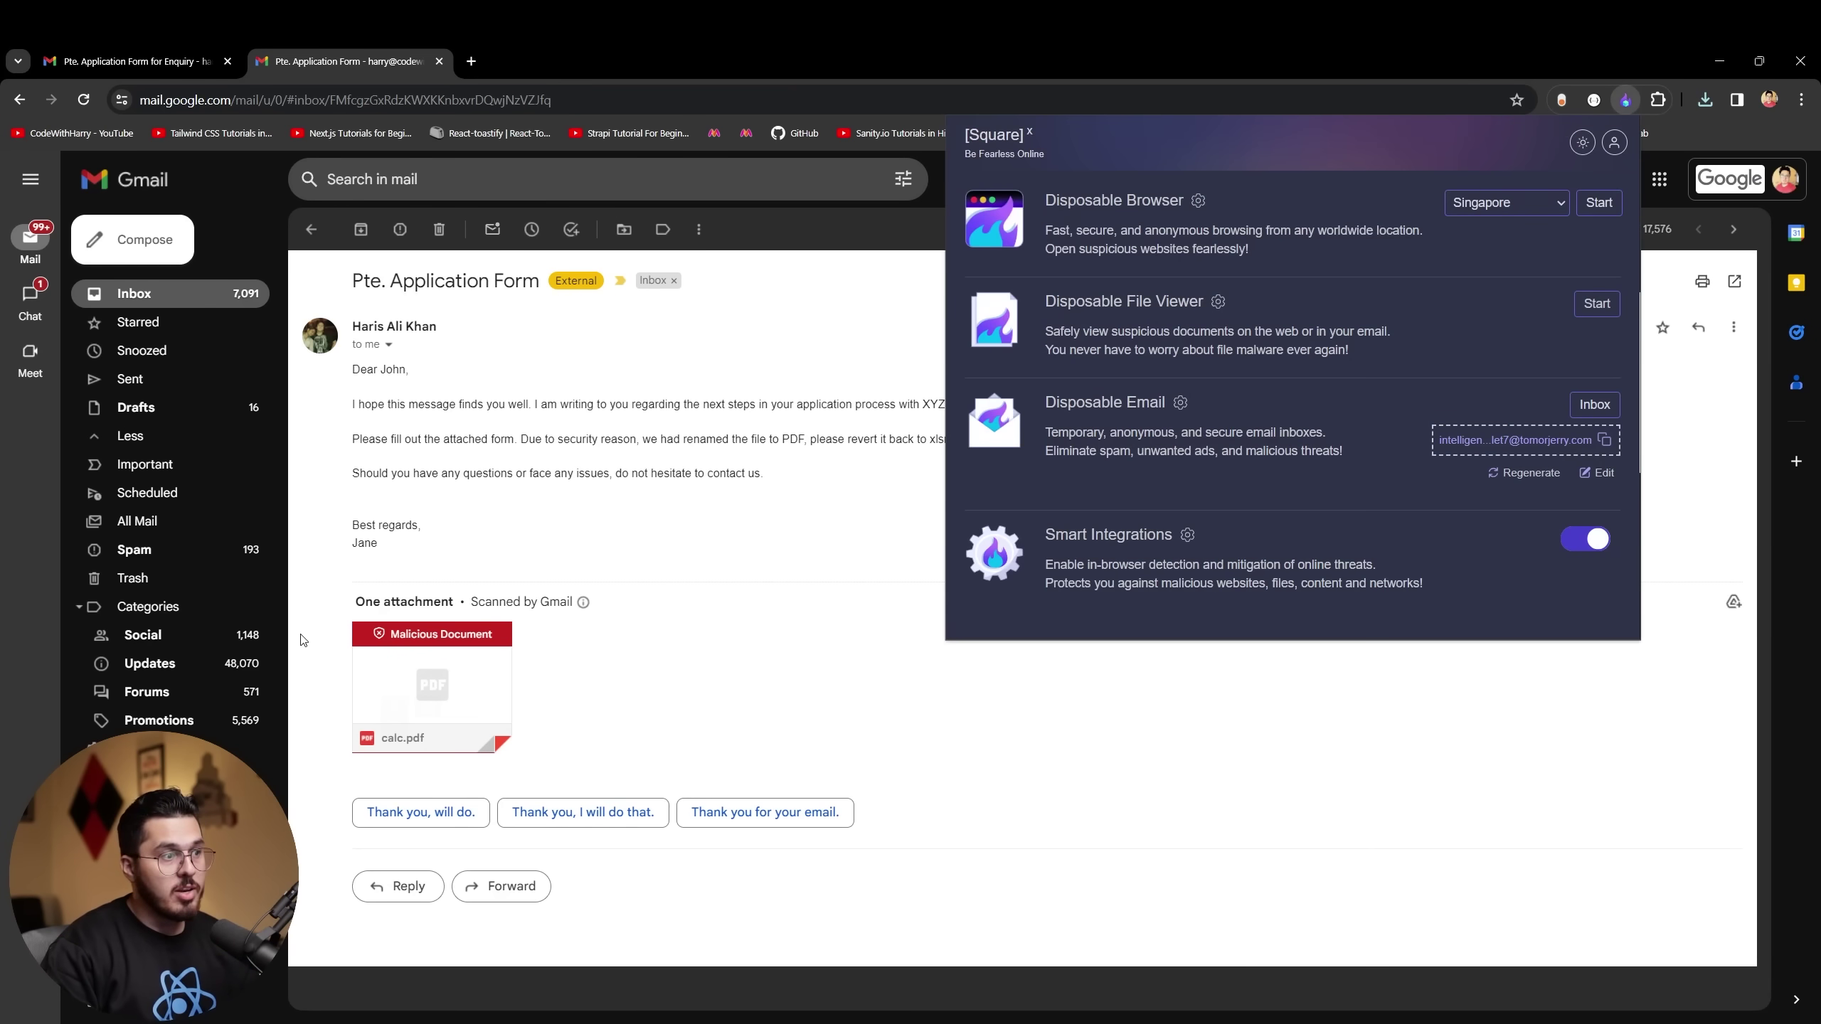
mouse_move(399, 637)
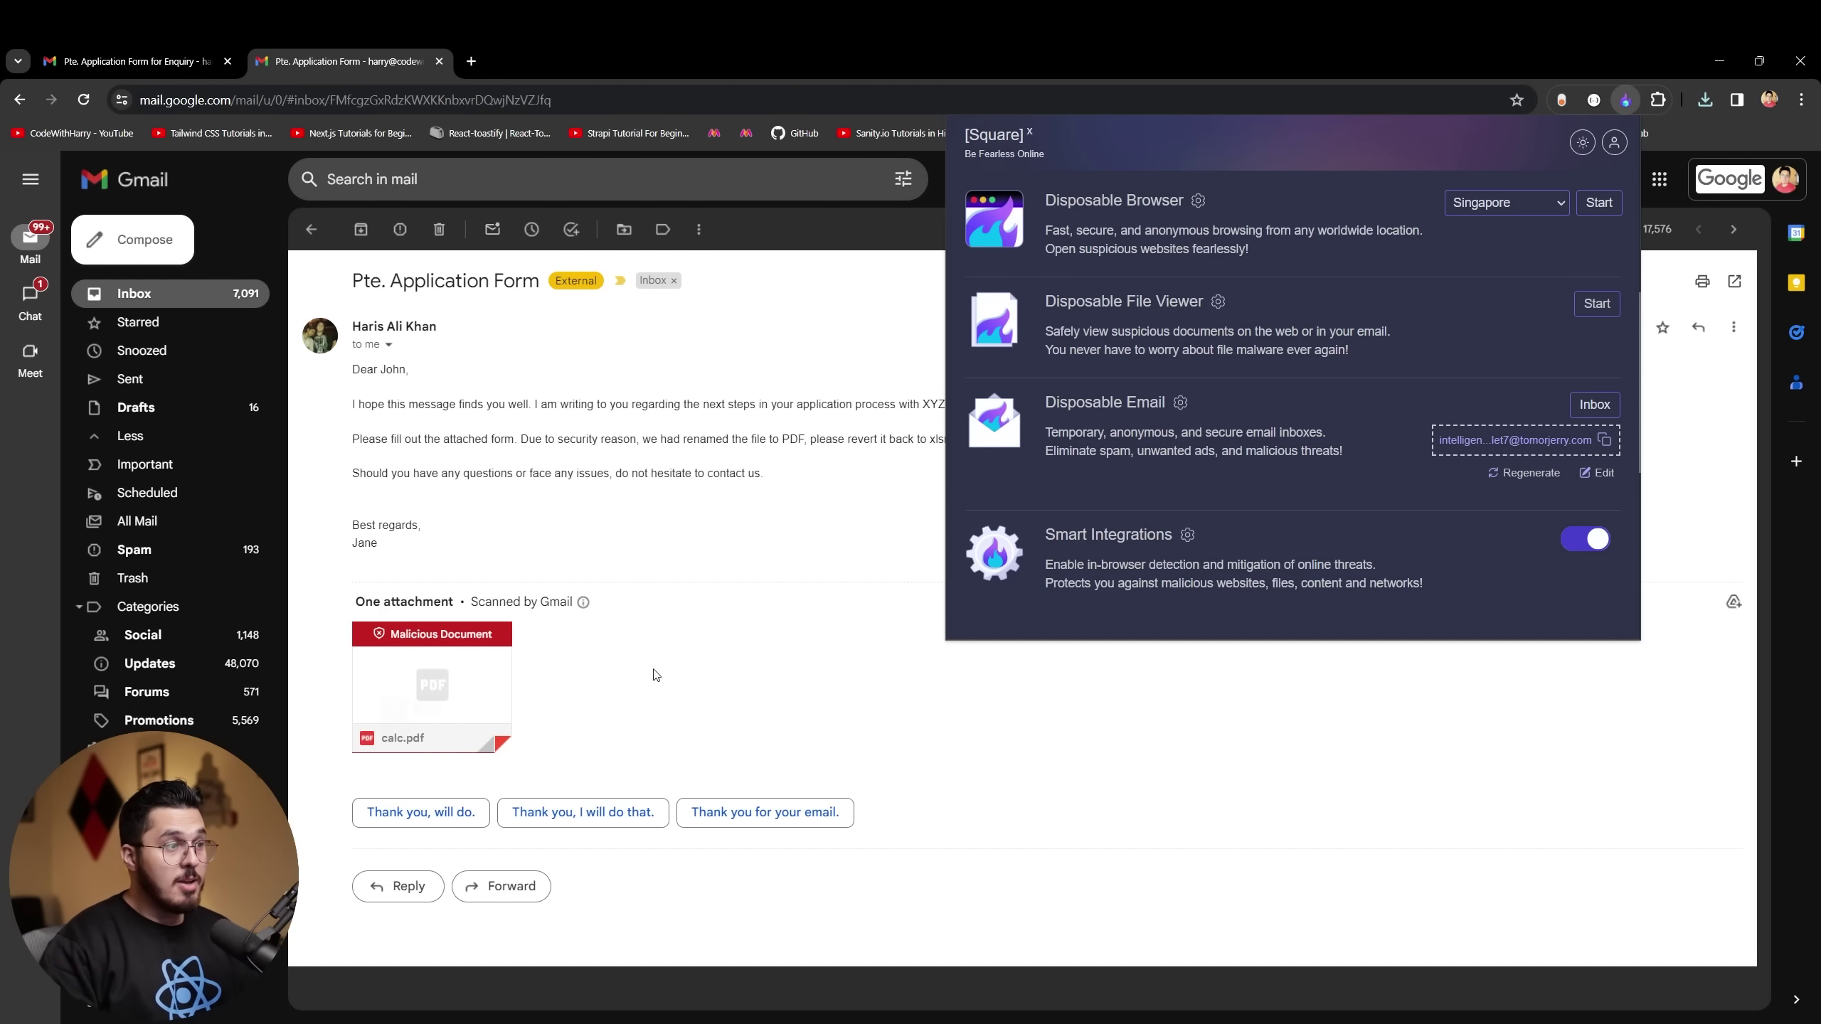
left_click(734, 675)
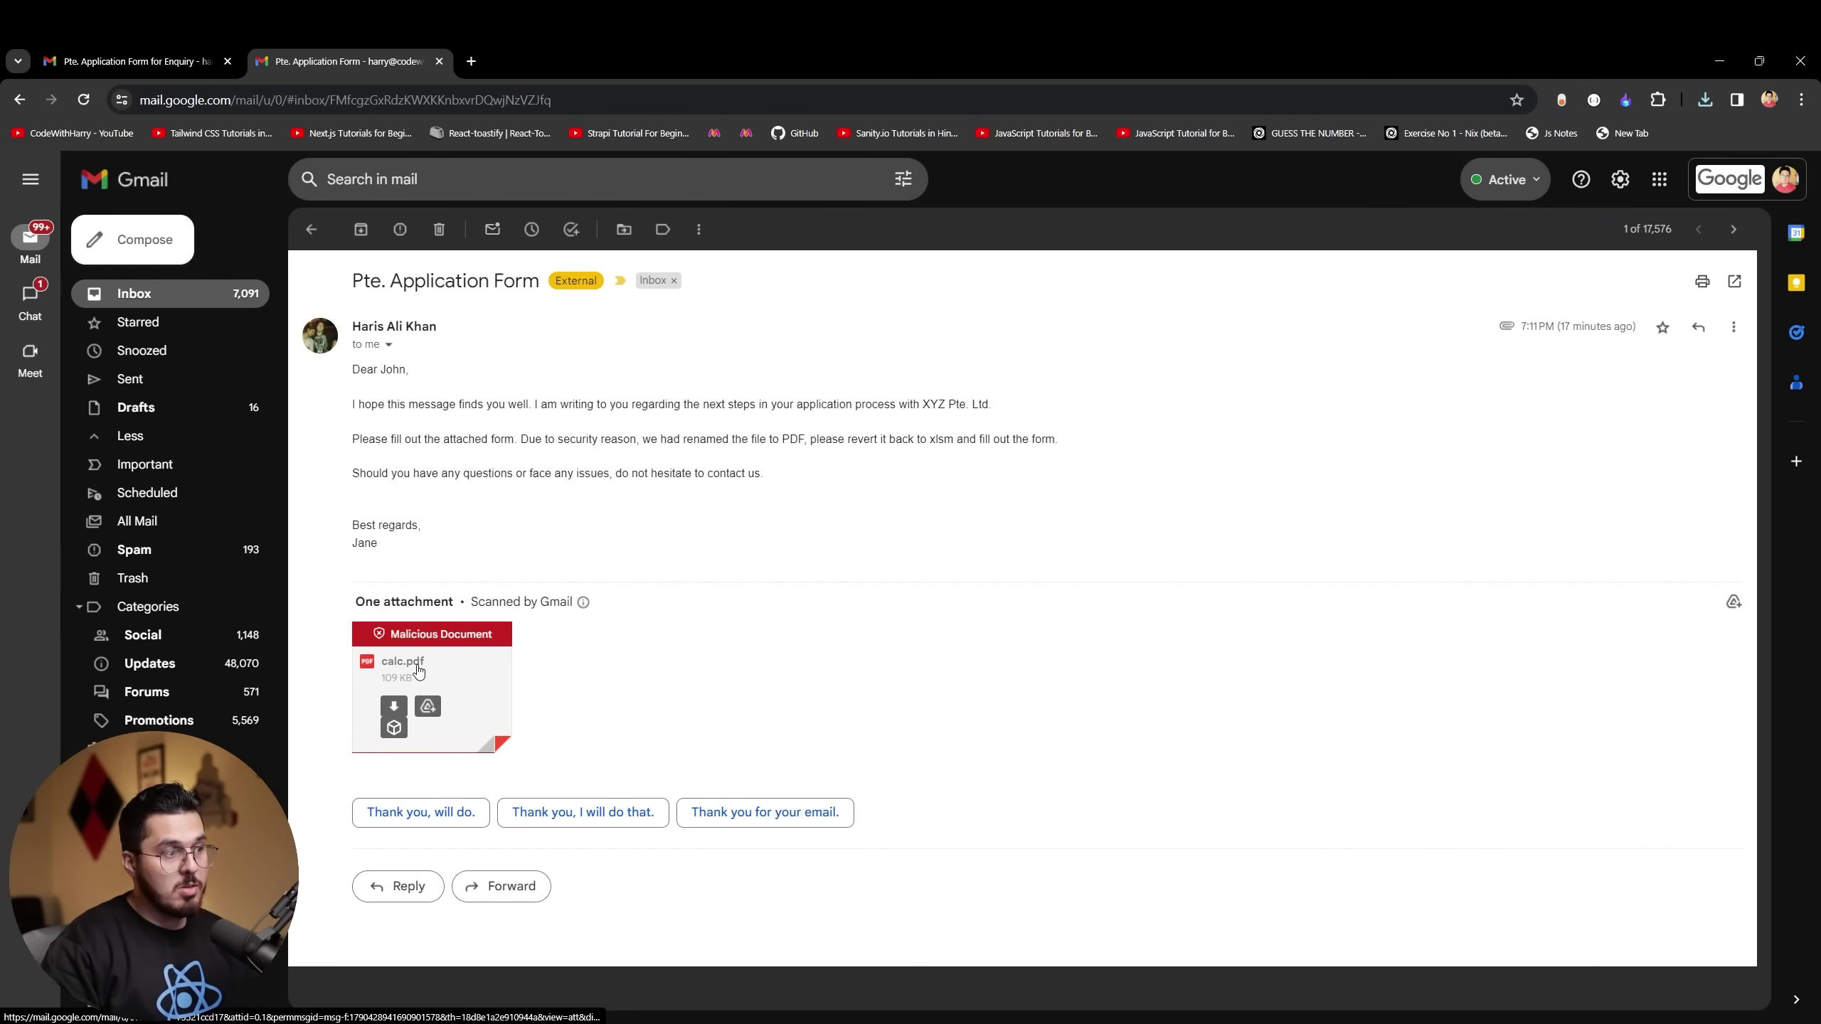
key("ctrl+Tab")
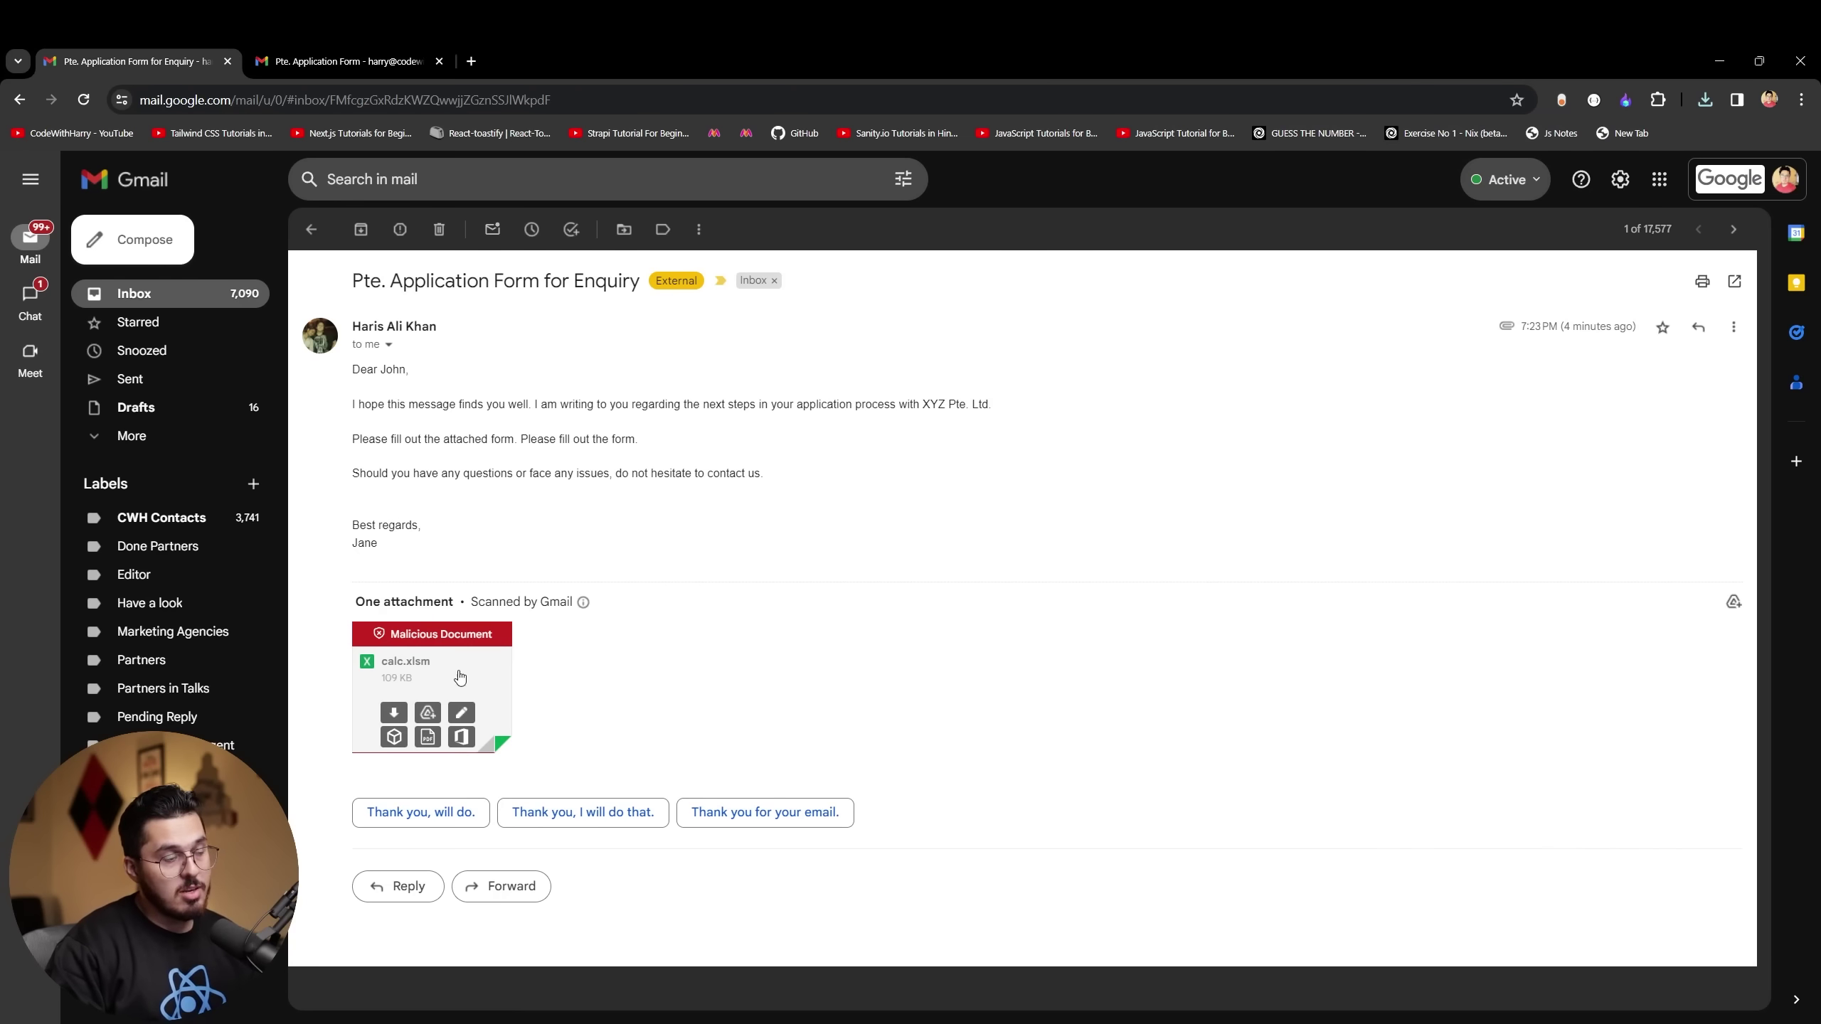
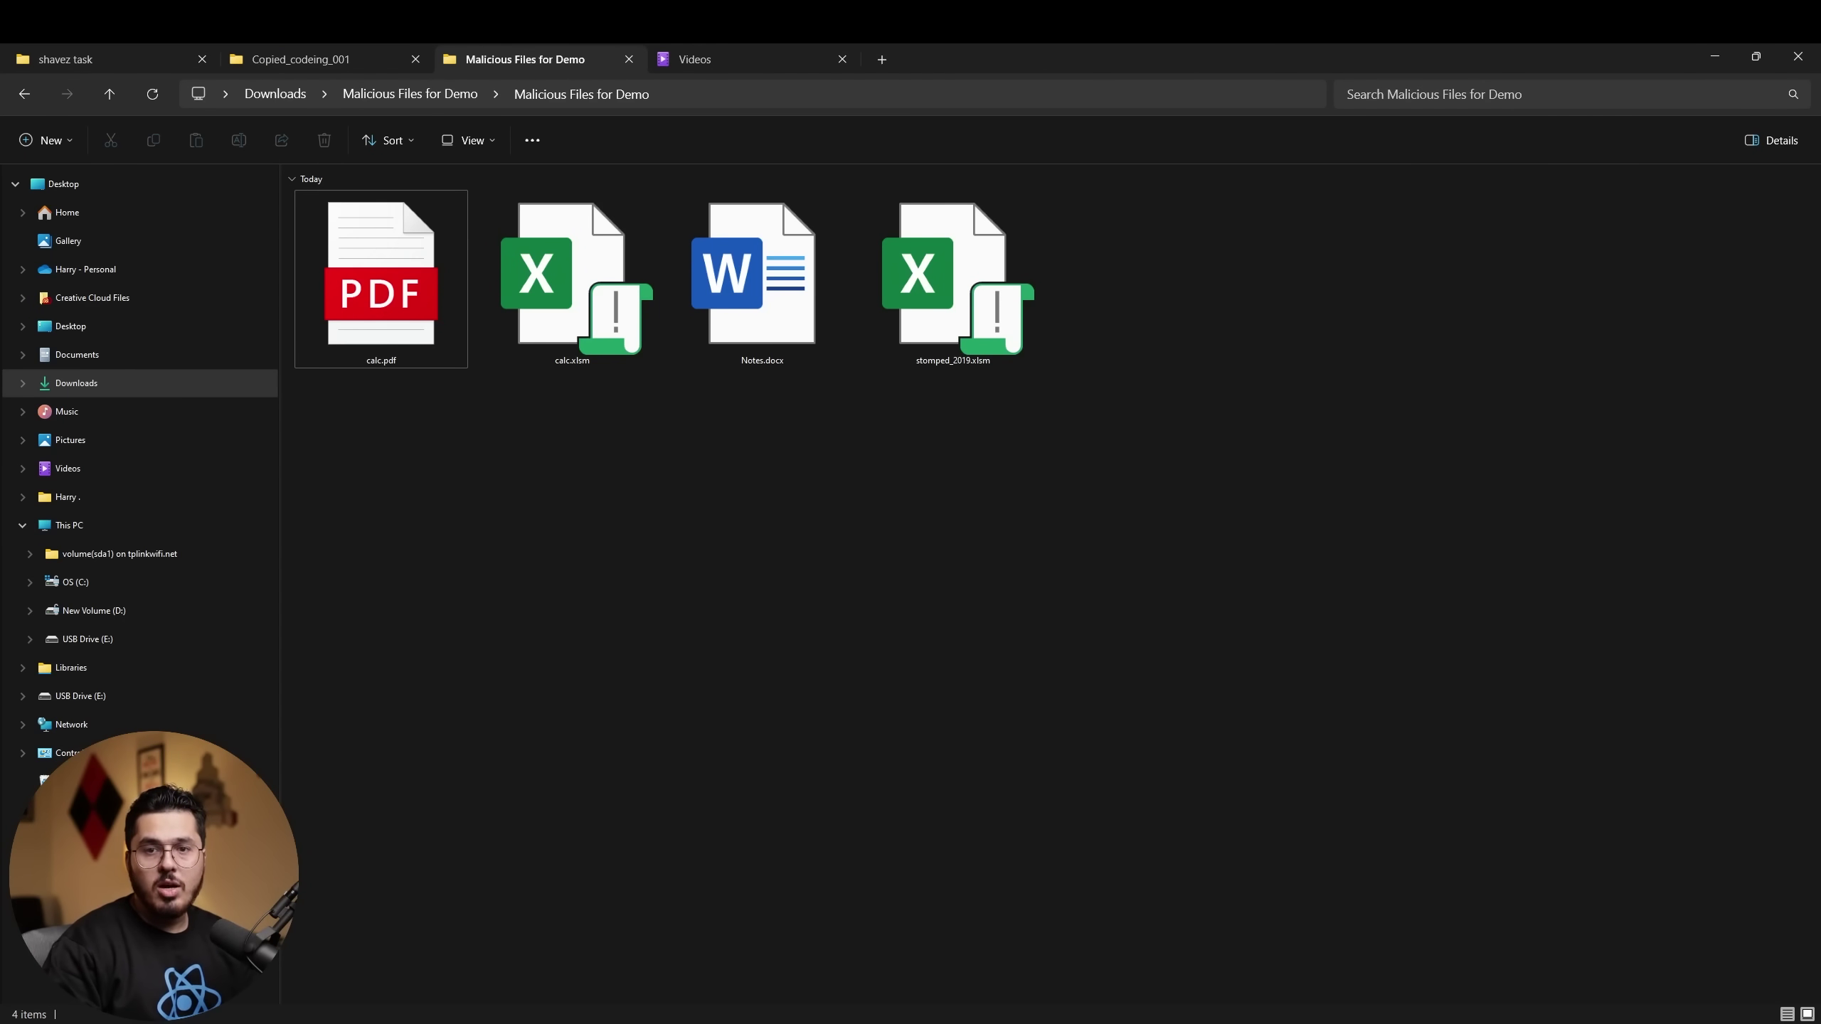
Step: Open calc.xlsm from the Malicious Files for Demo folder in Excel and enable its macro content
double_click(578, 326)
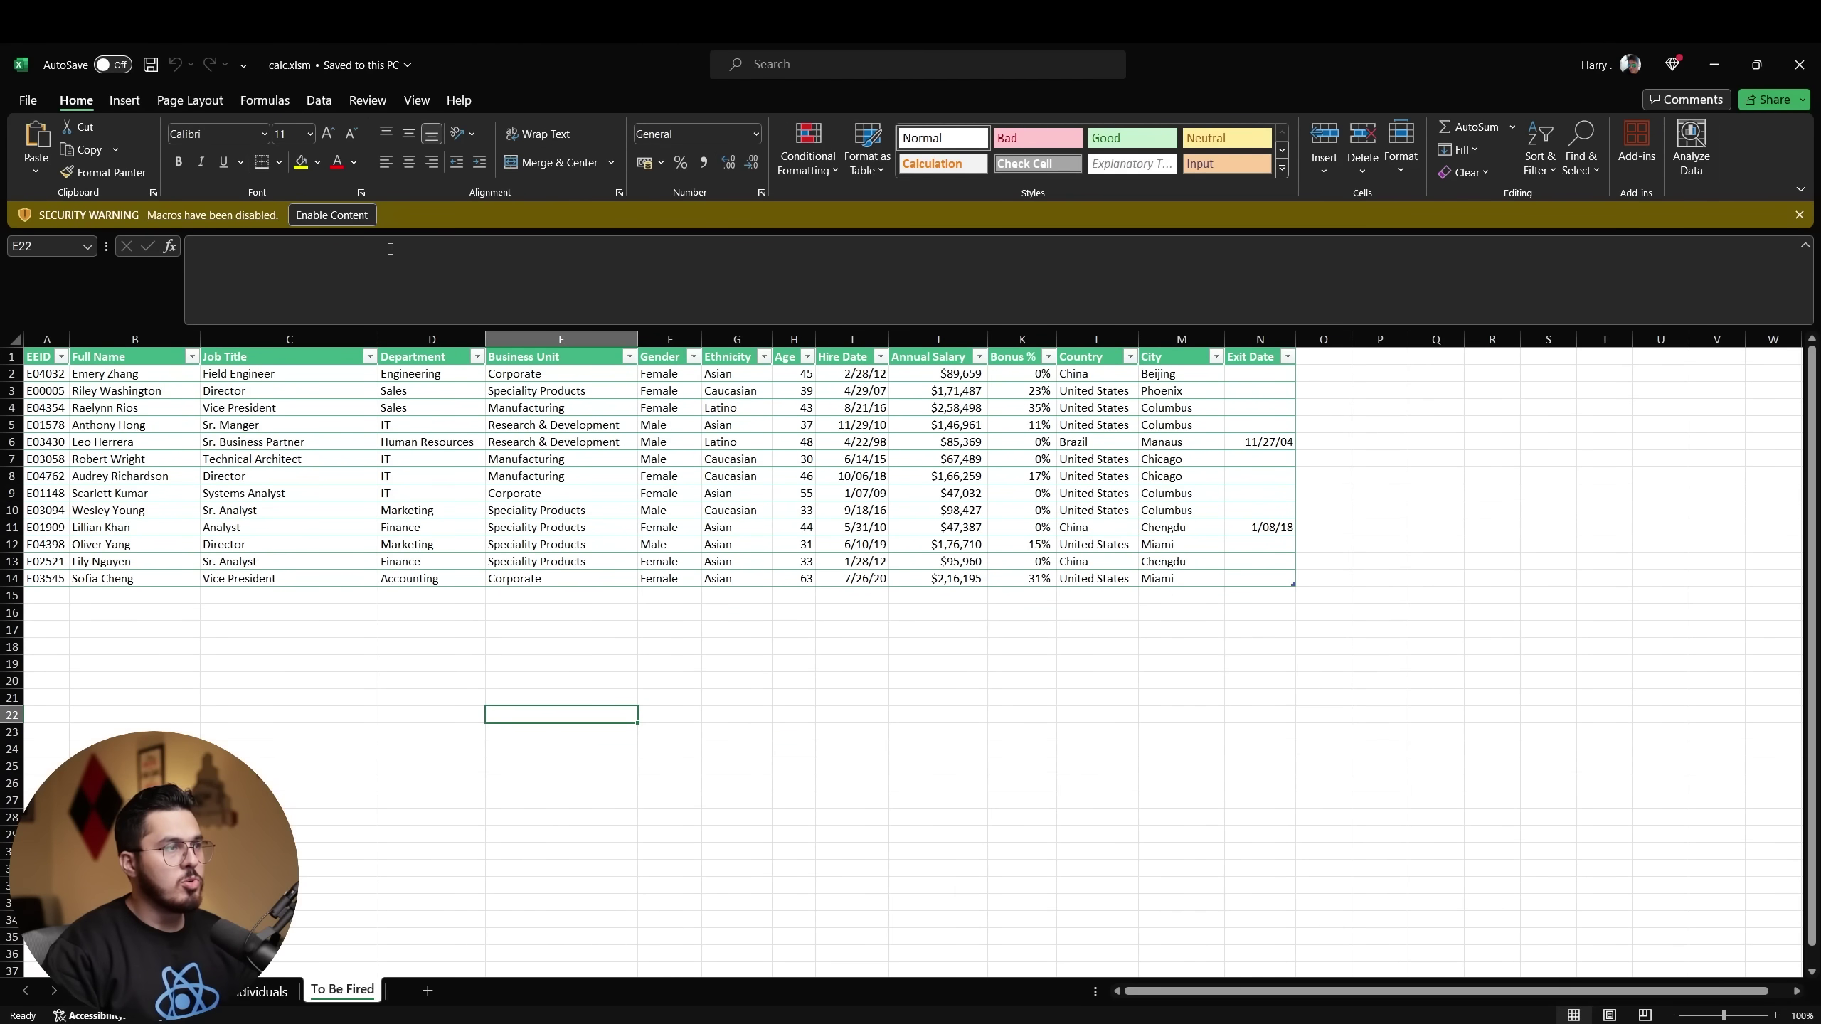
left_click(328, 218)
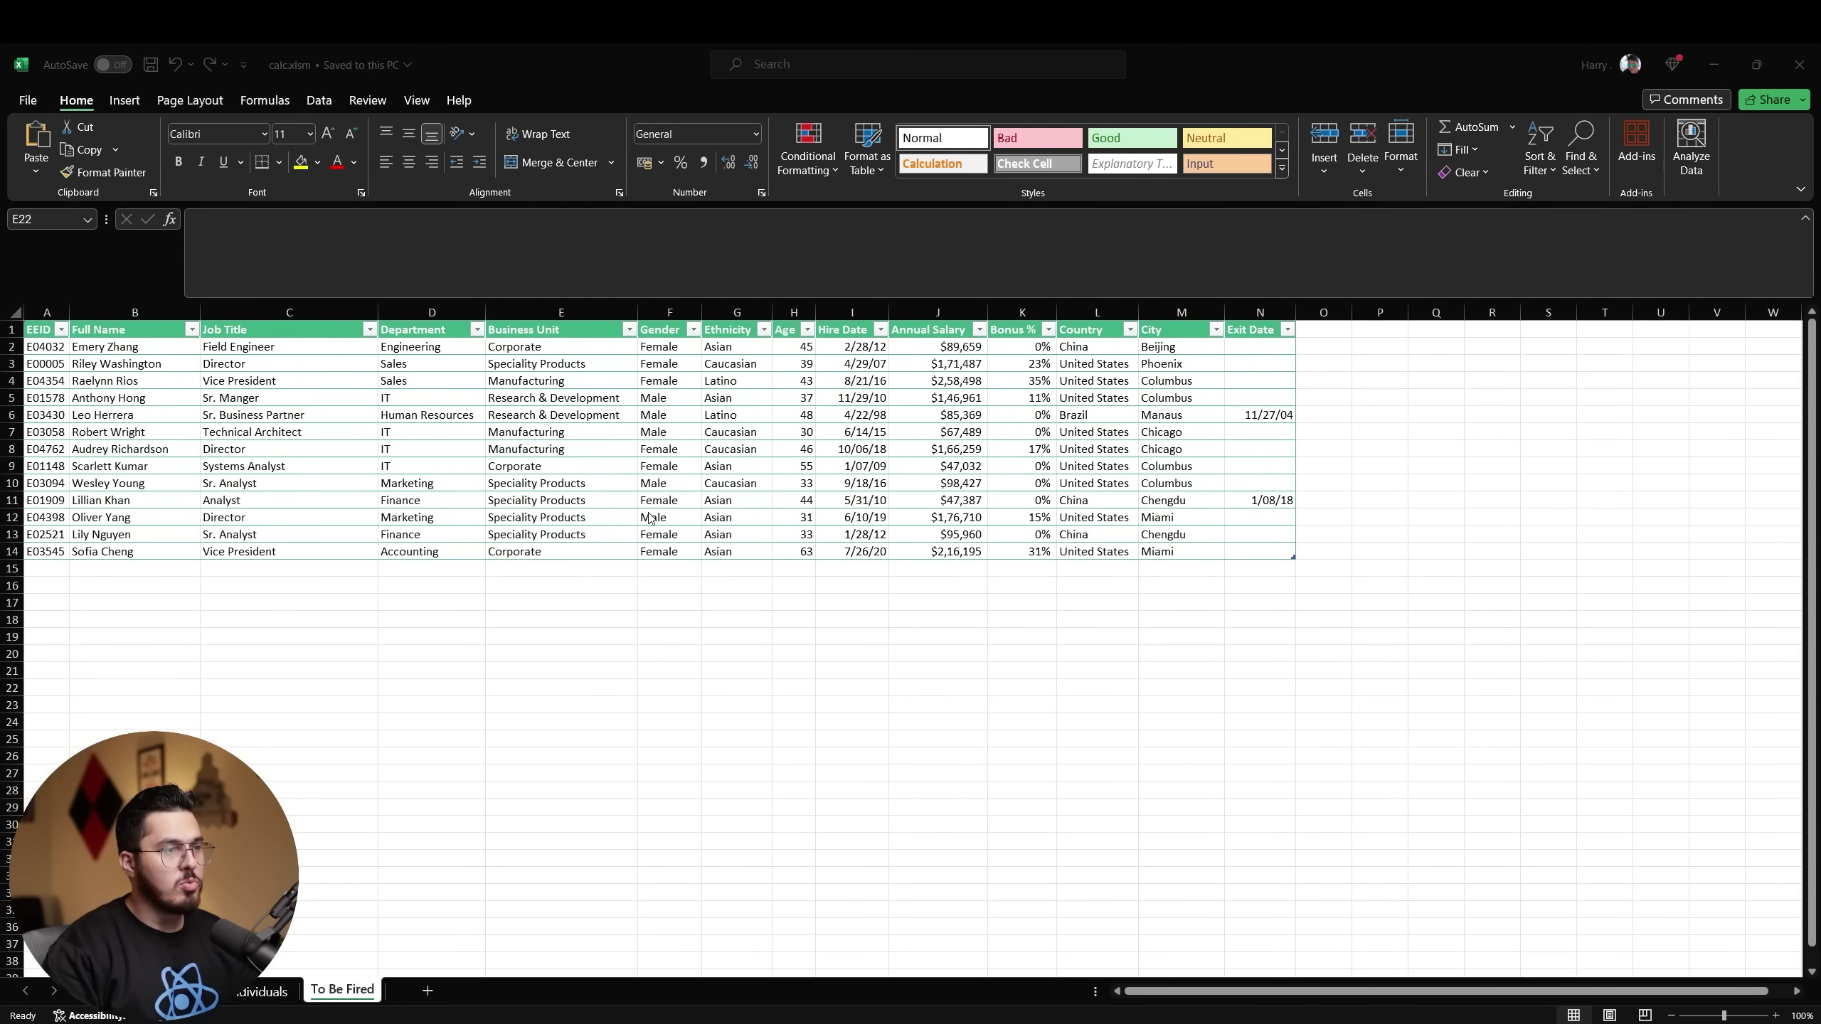
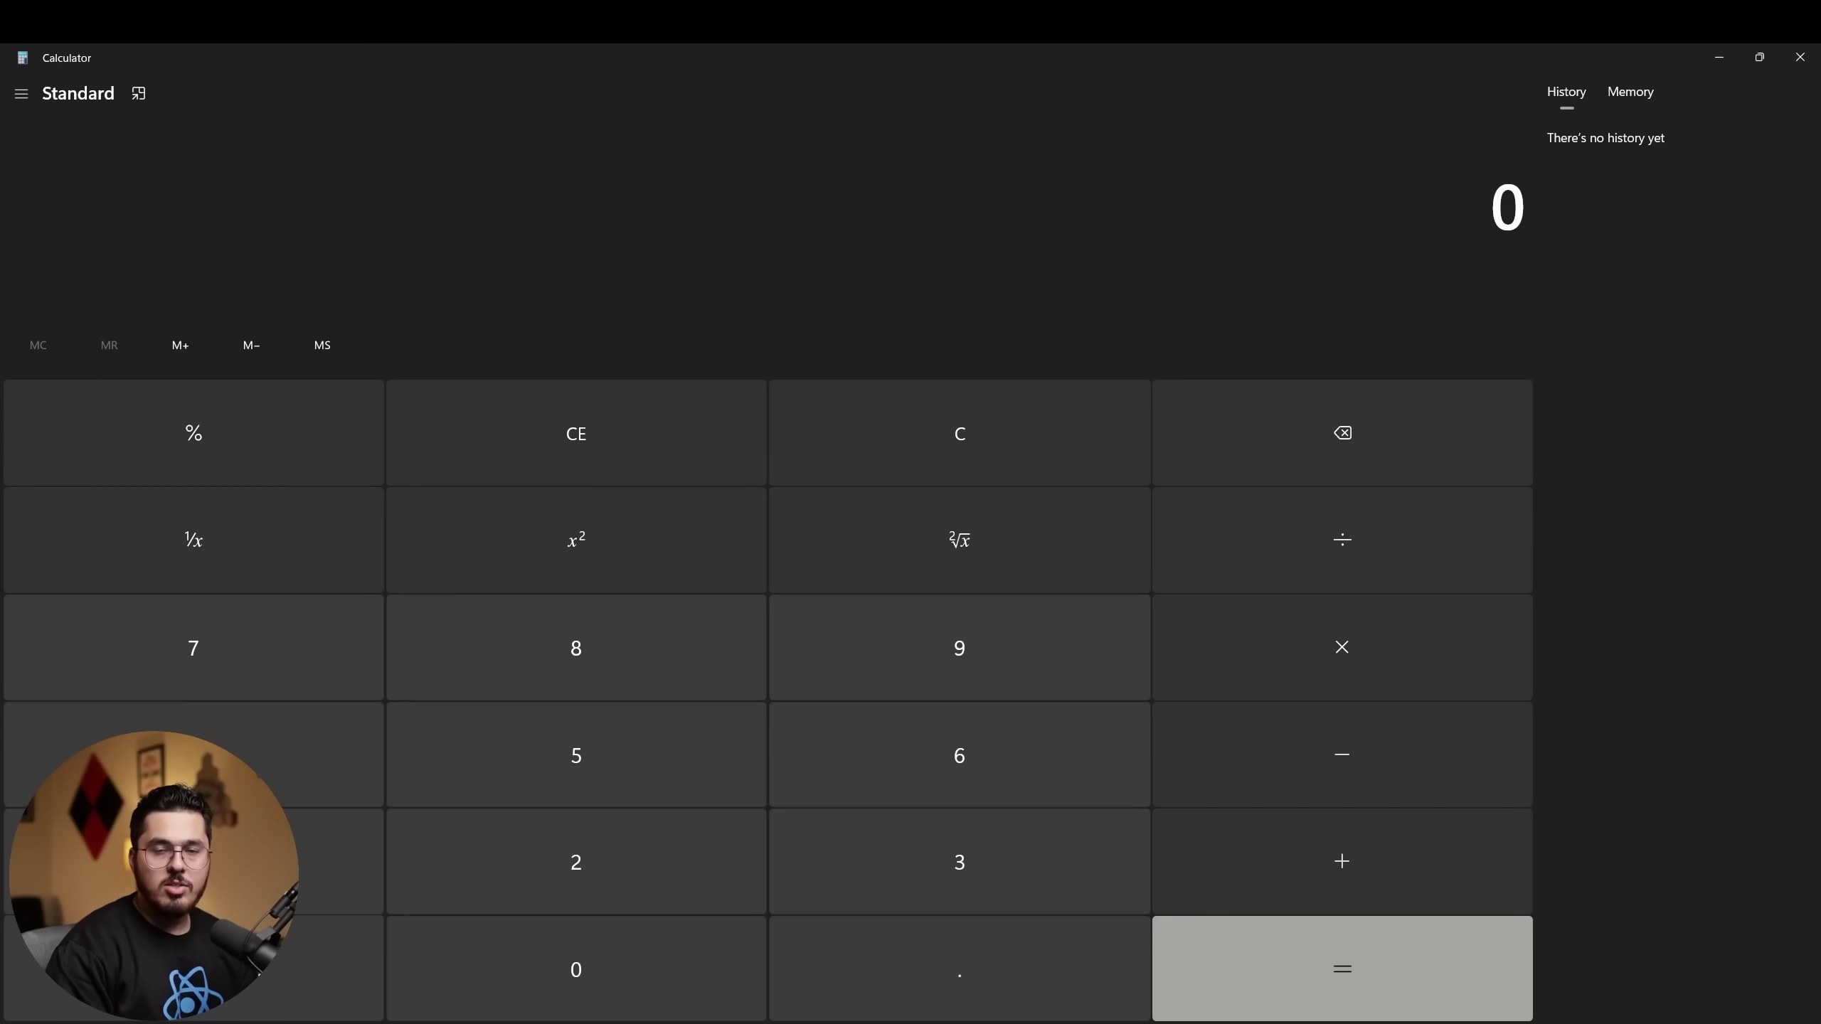
Step: Close the Calculator window and the calc.xlsm workbook, returning to the Malicious Files for Demo folder with no file selected
left_click(1799, 57)
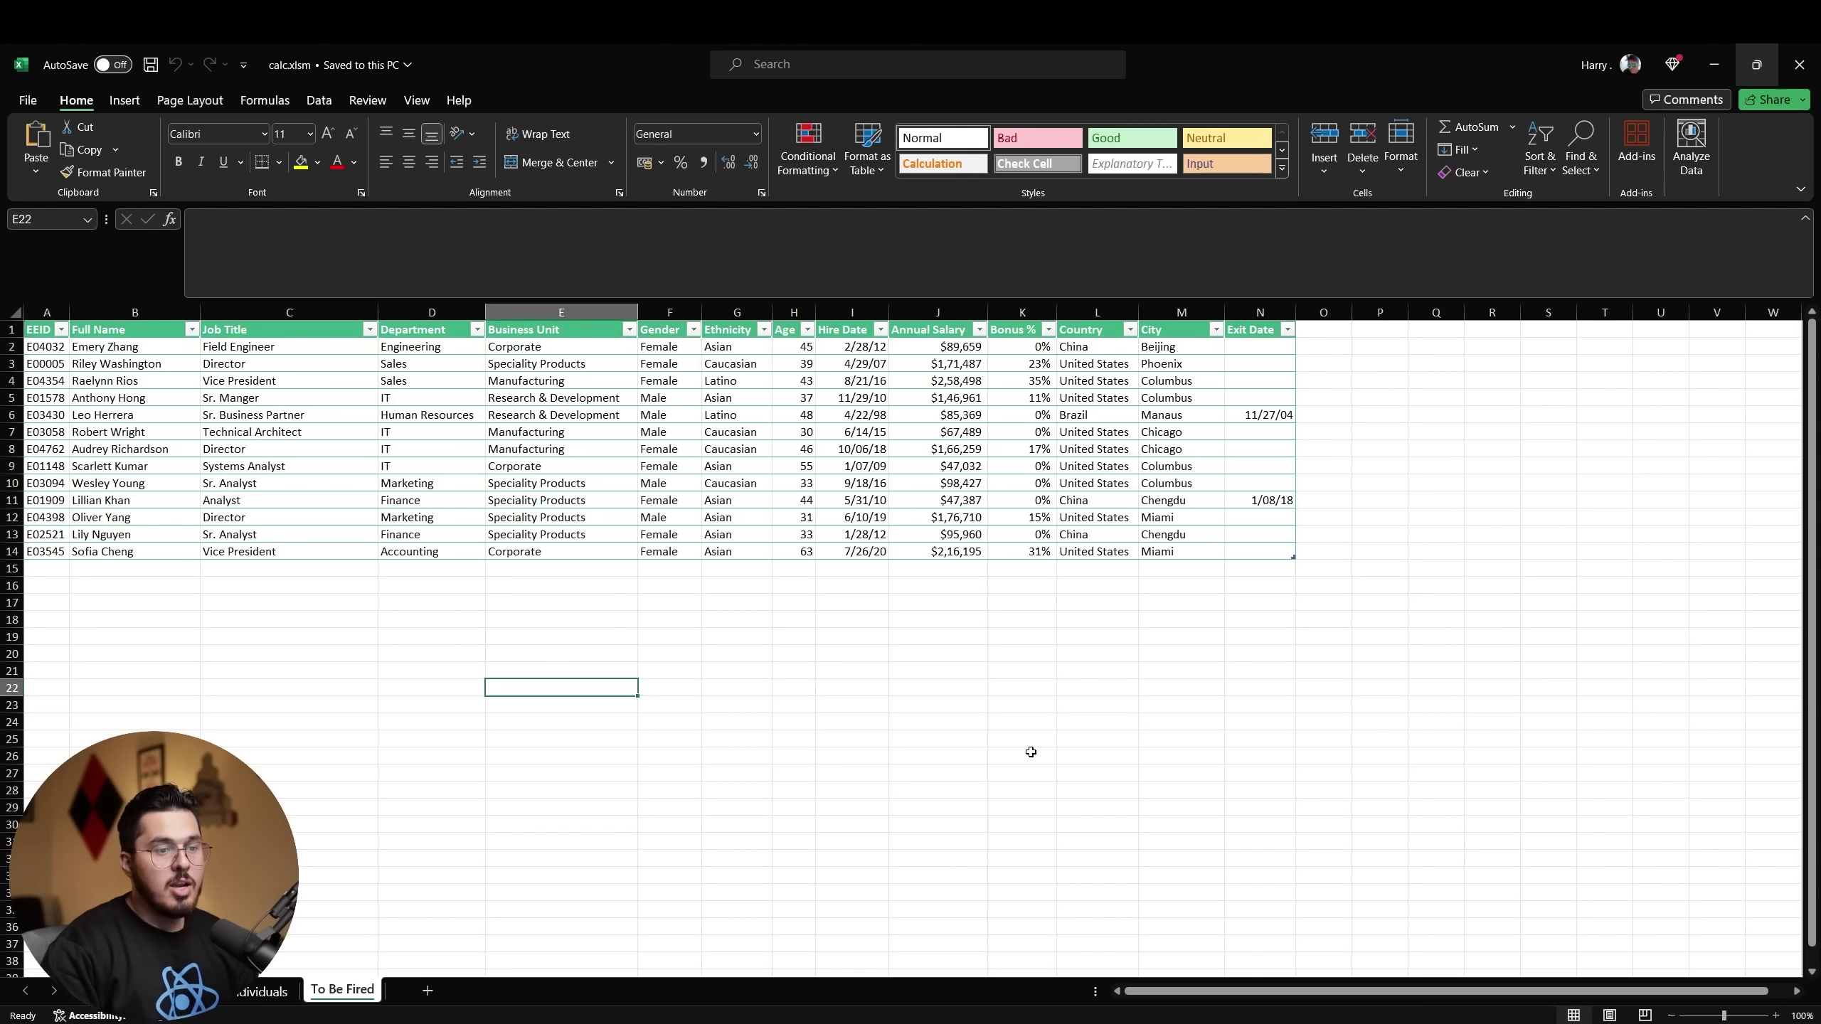
left_click(1069, 759)
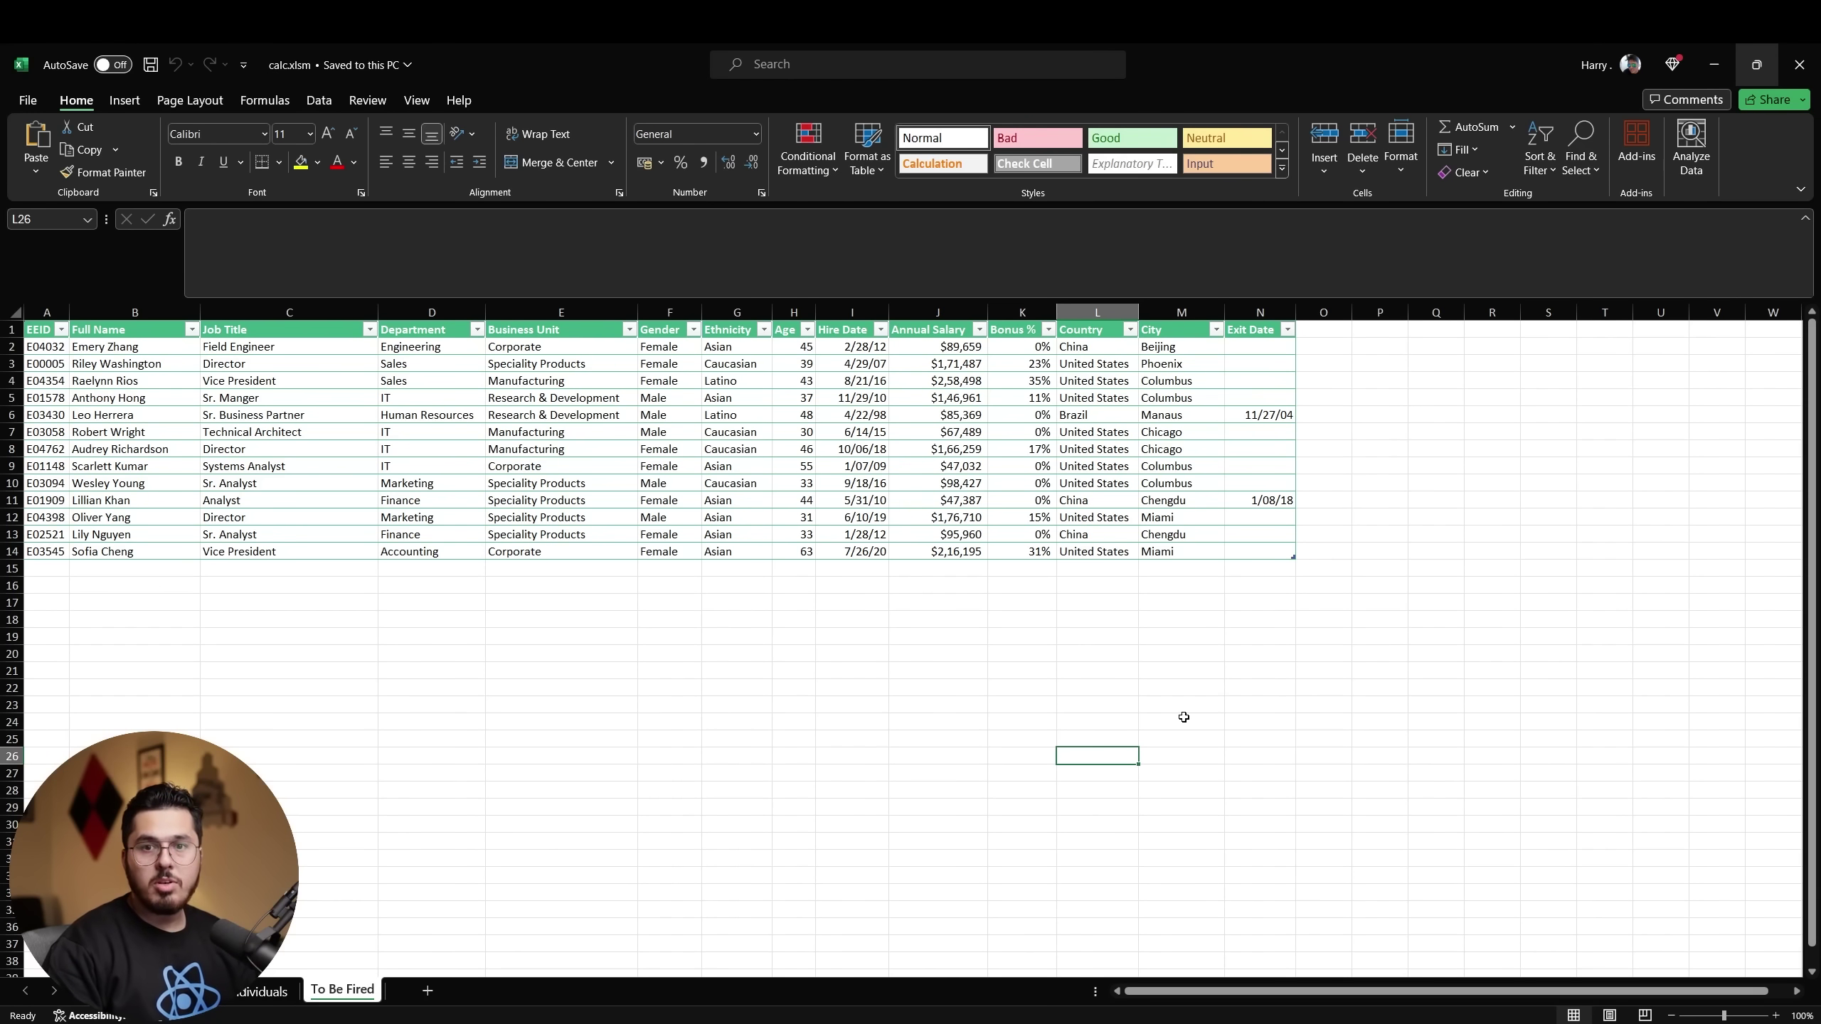
left_click(1800, 65)
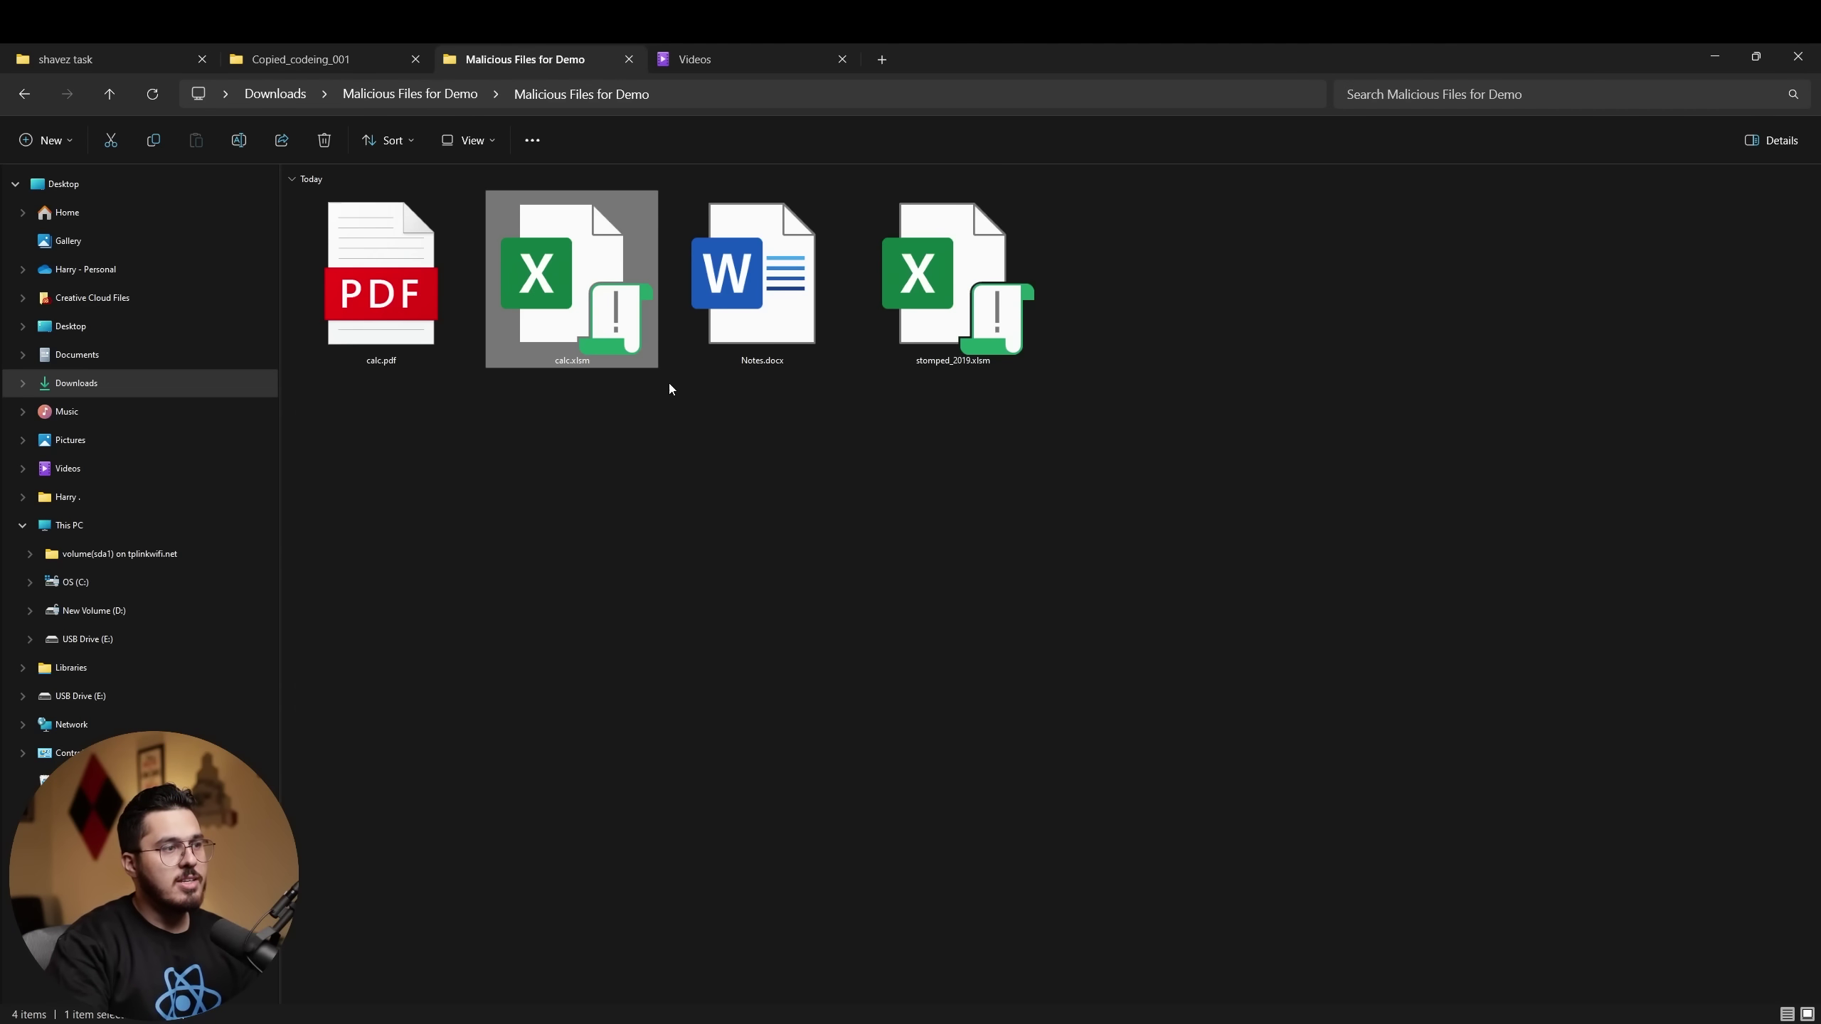
left_click(1075, 475)
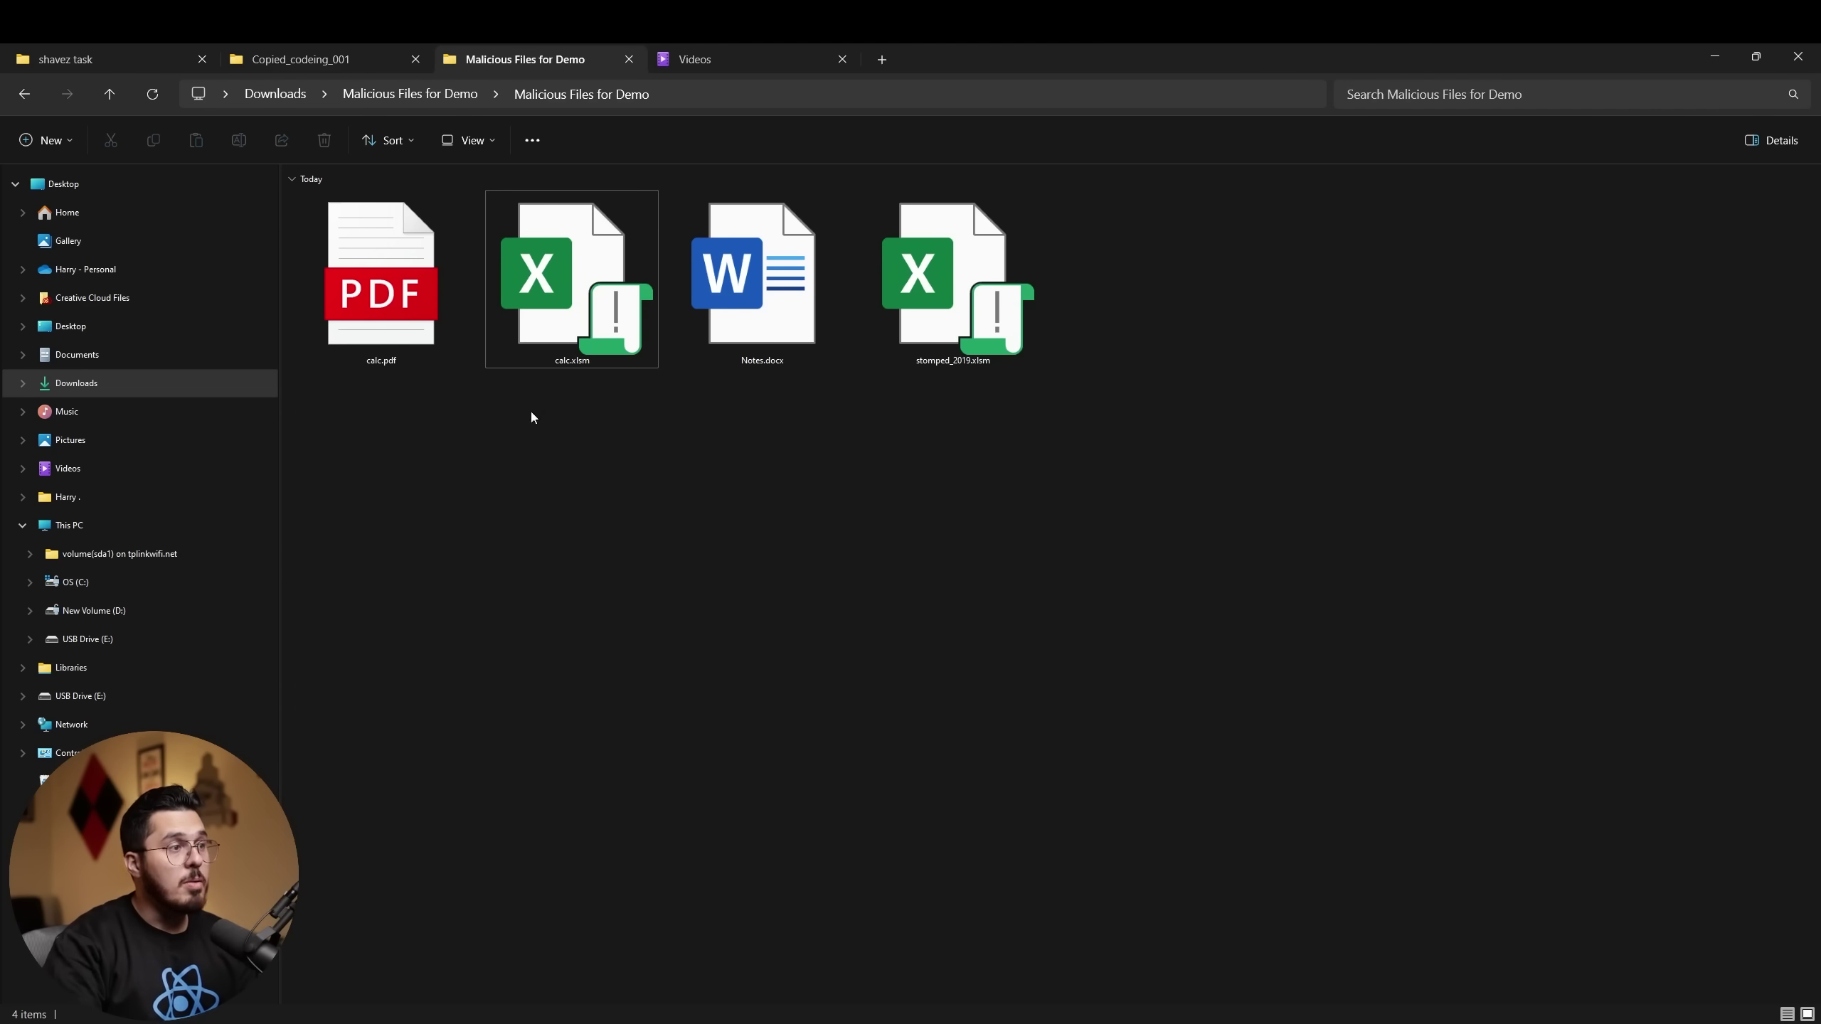
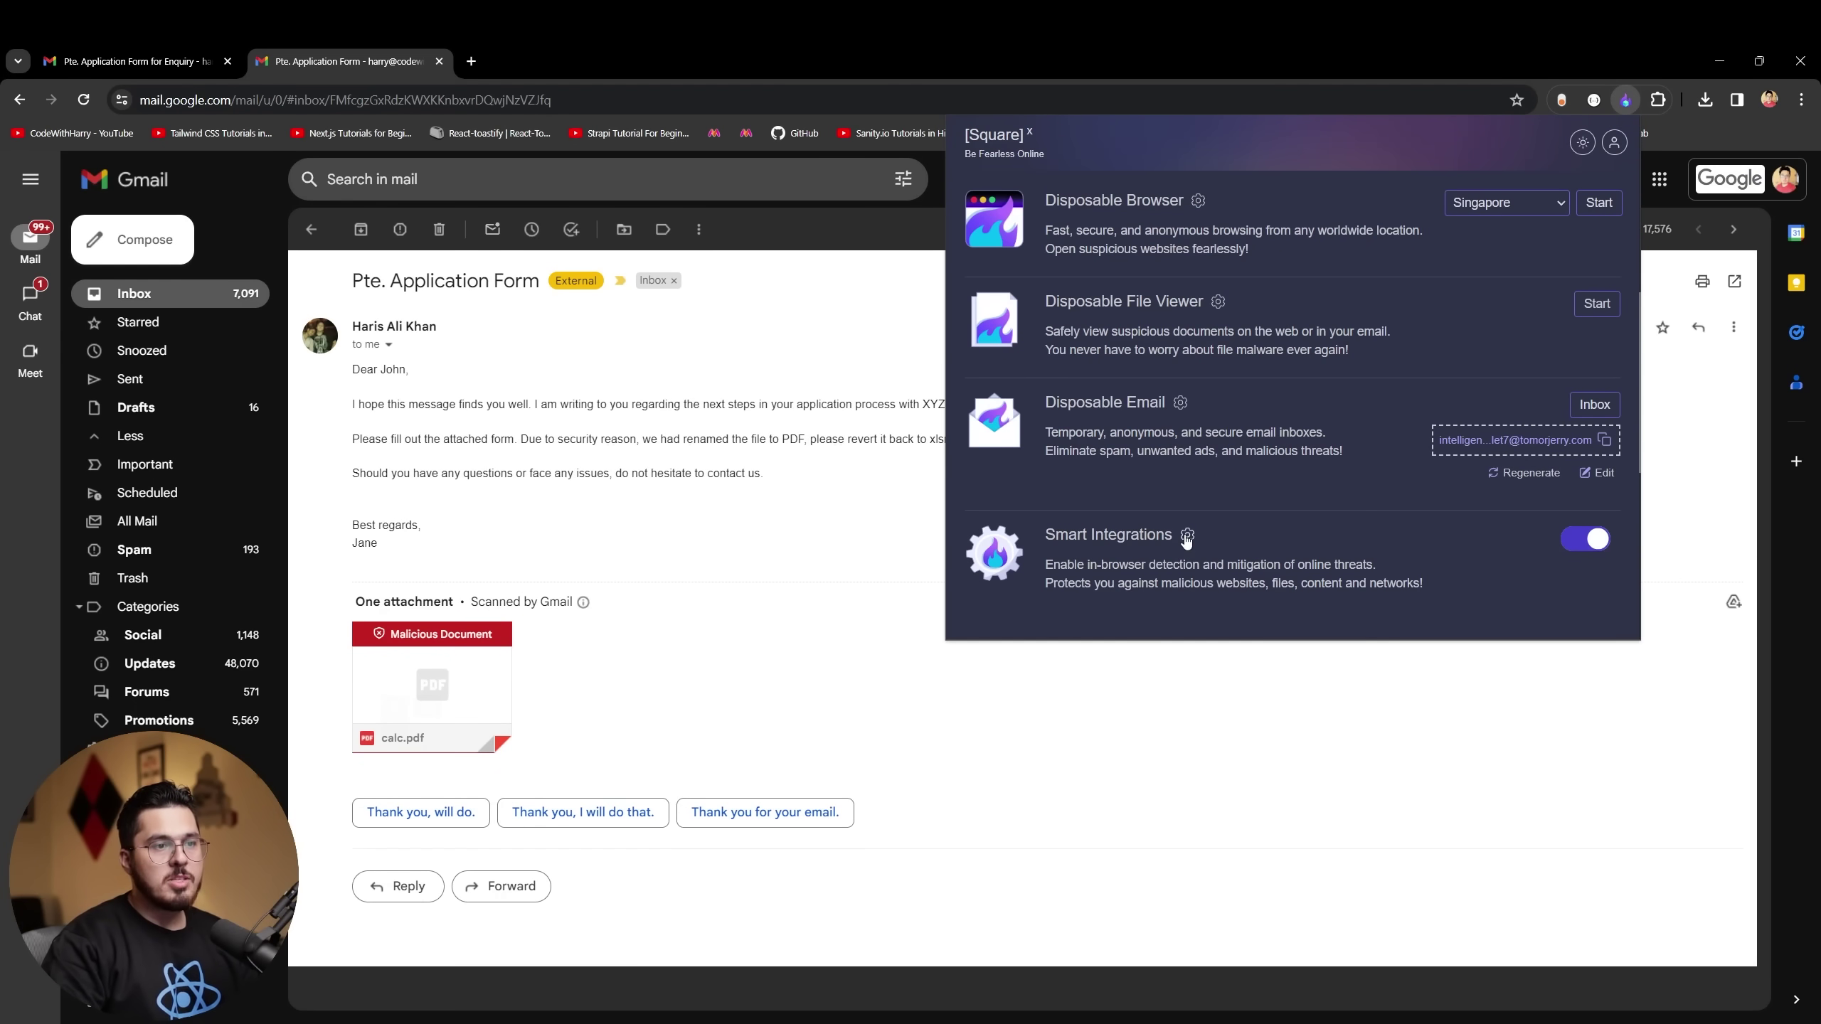
Step: Open the SquareX Smart Integrations settings and examine the Gmail options for additional attachment views and scanning for malicious documents
left_click(1187, 535)
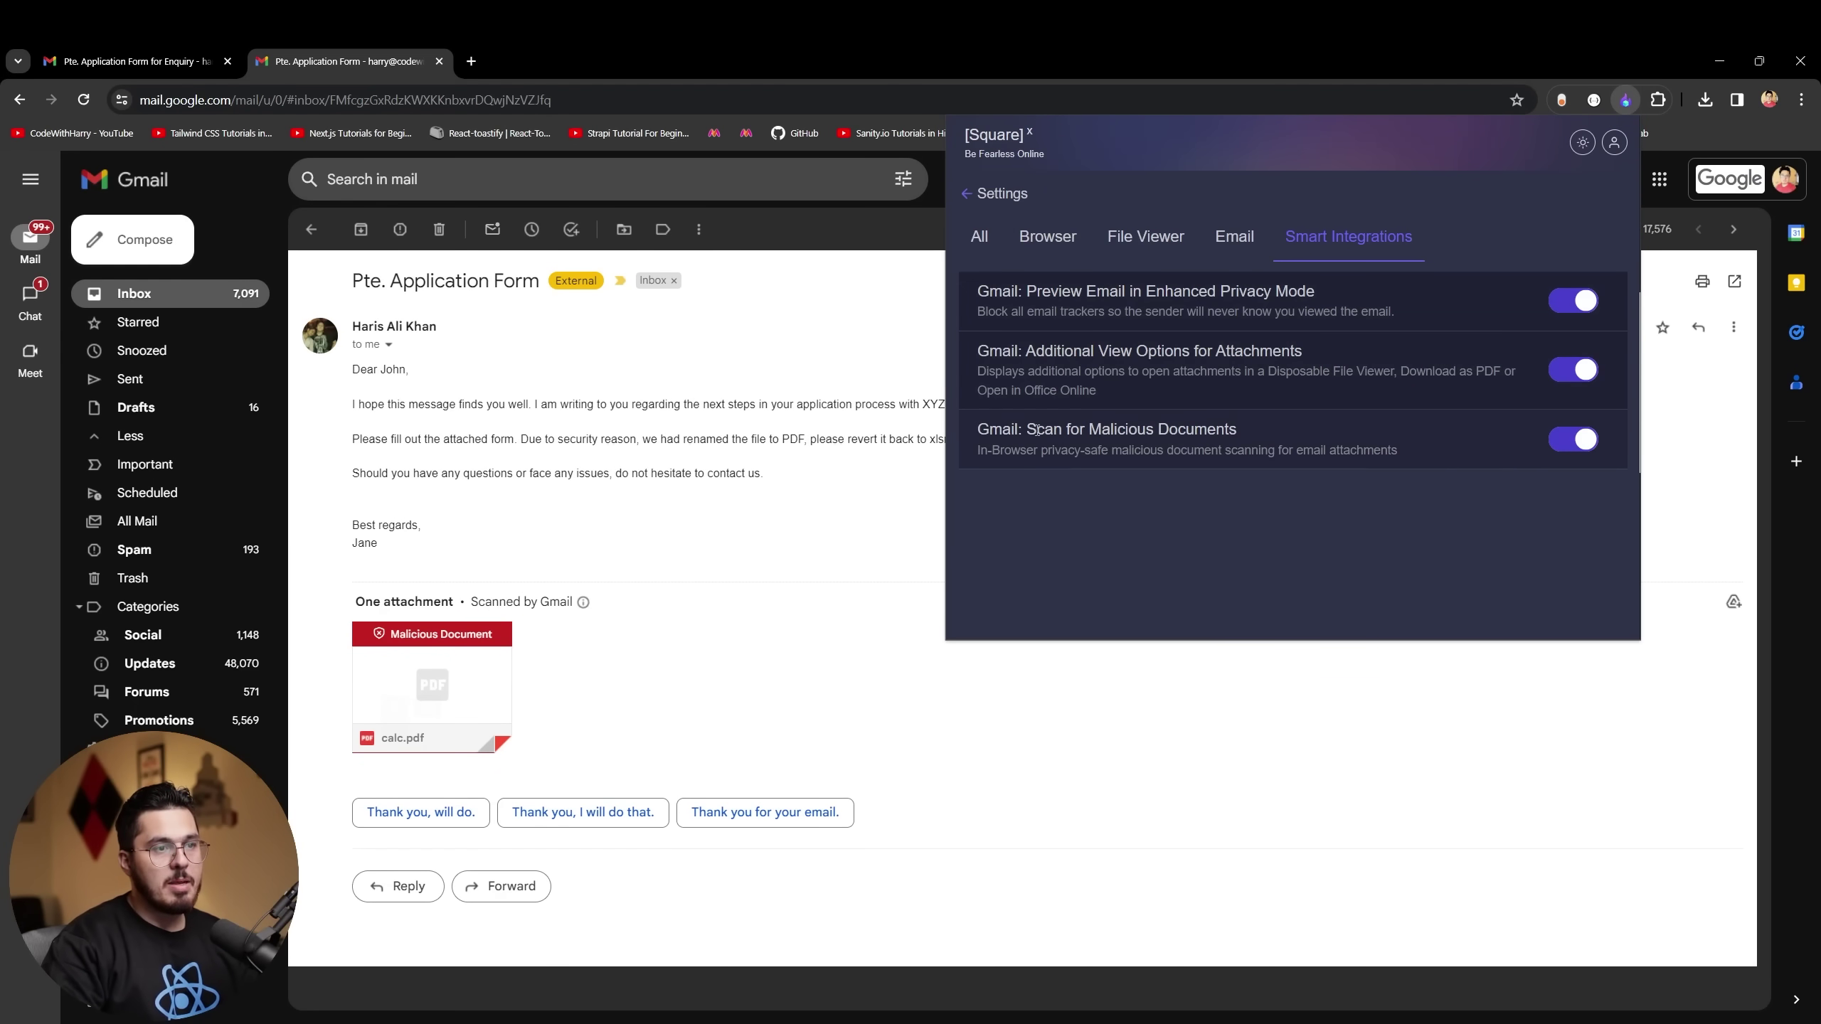
left_click_drag(1036, 430, 1253, 424)
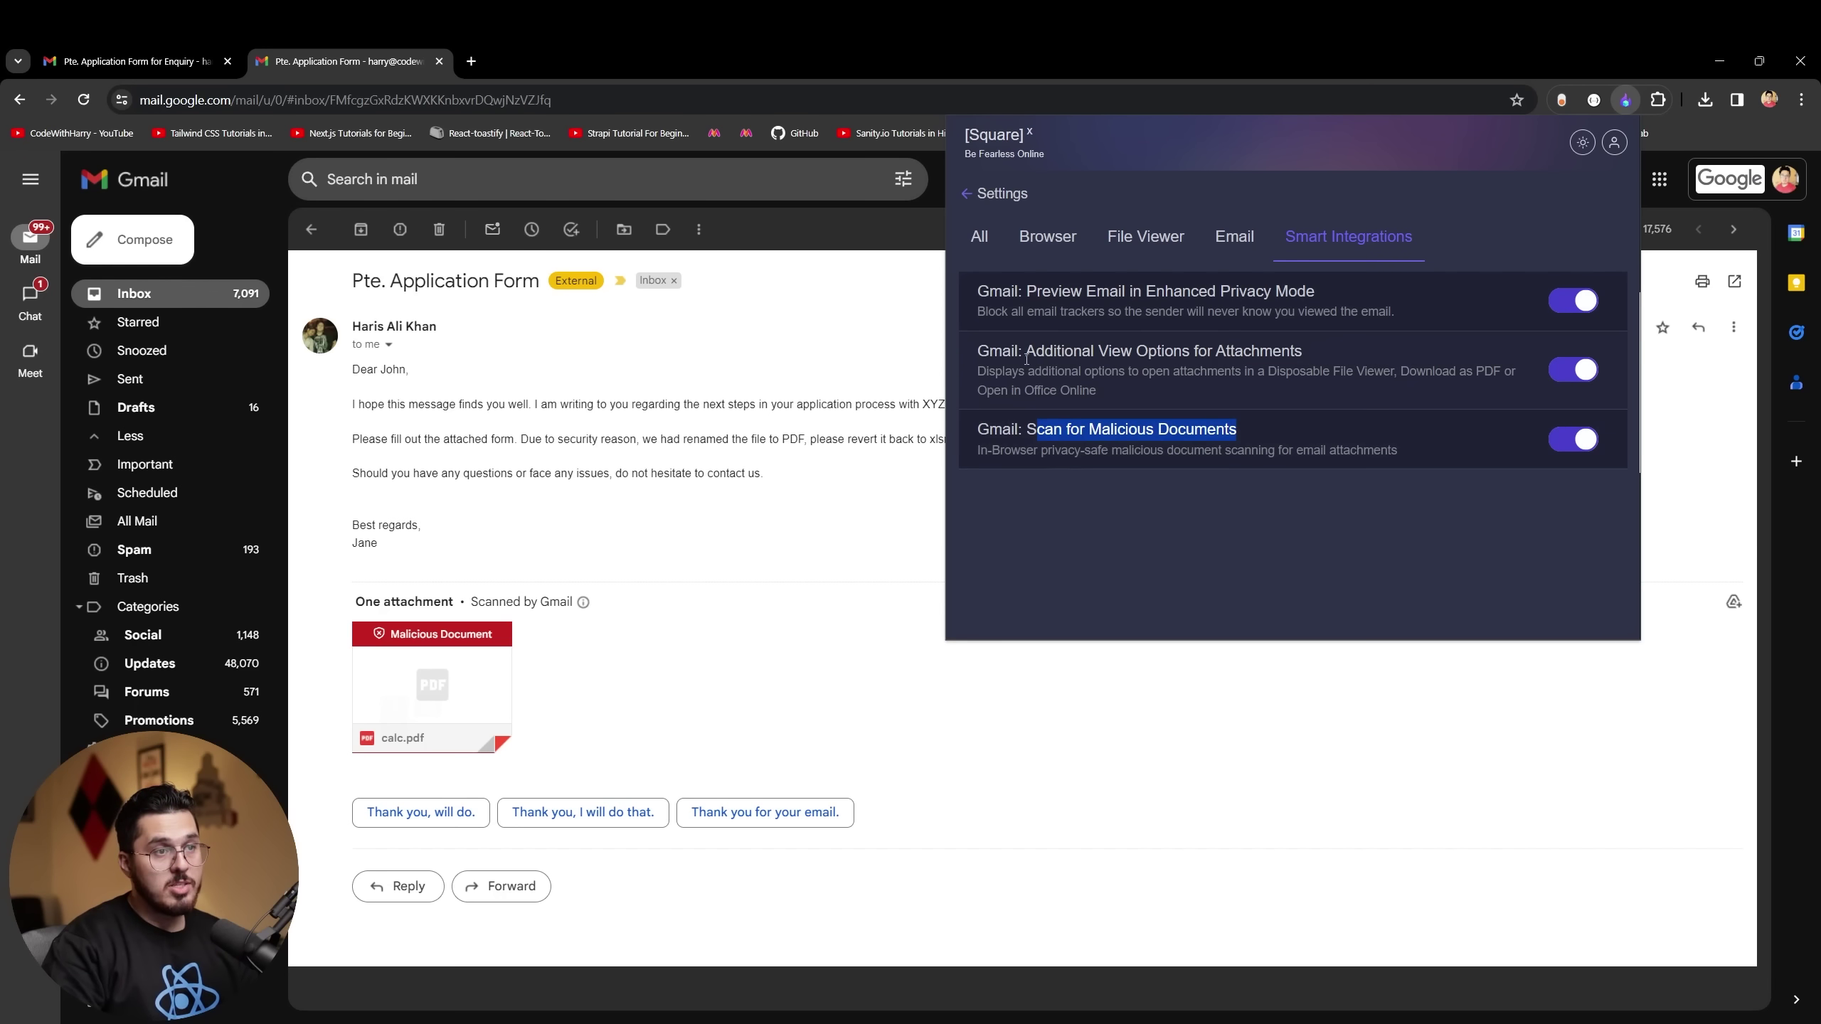
left_click_drag(1025, 353, 1296, 352)
left_click(1306, 354)
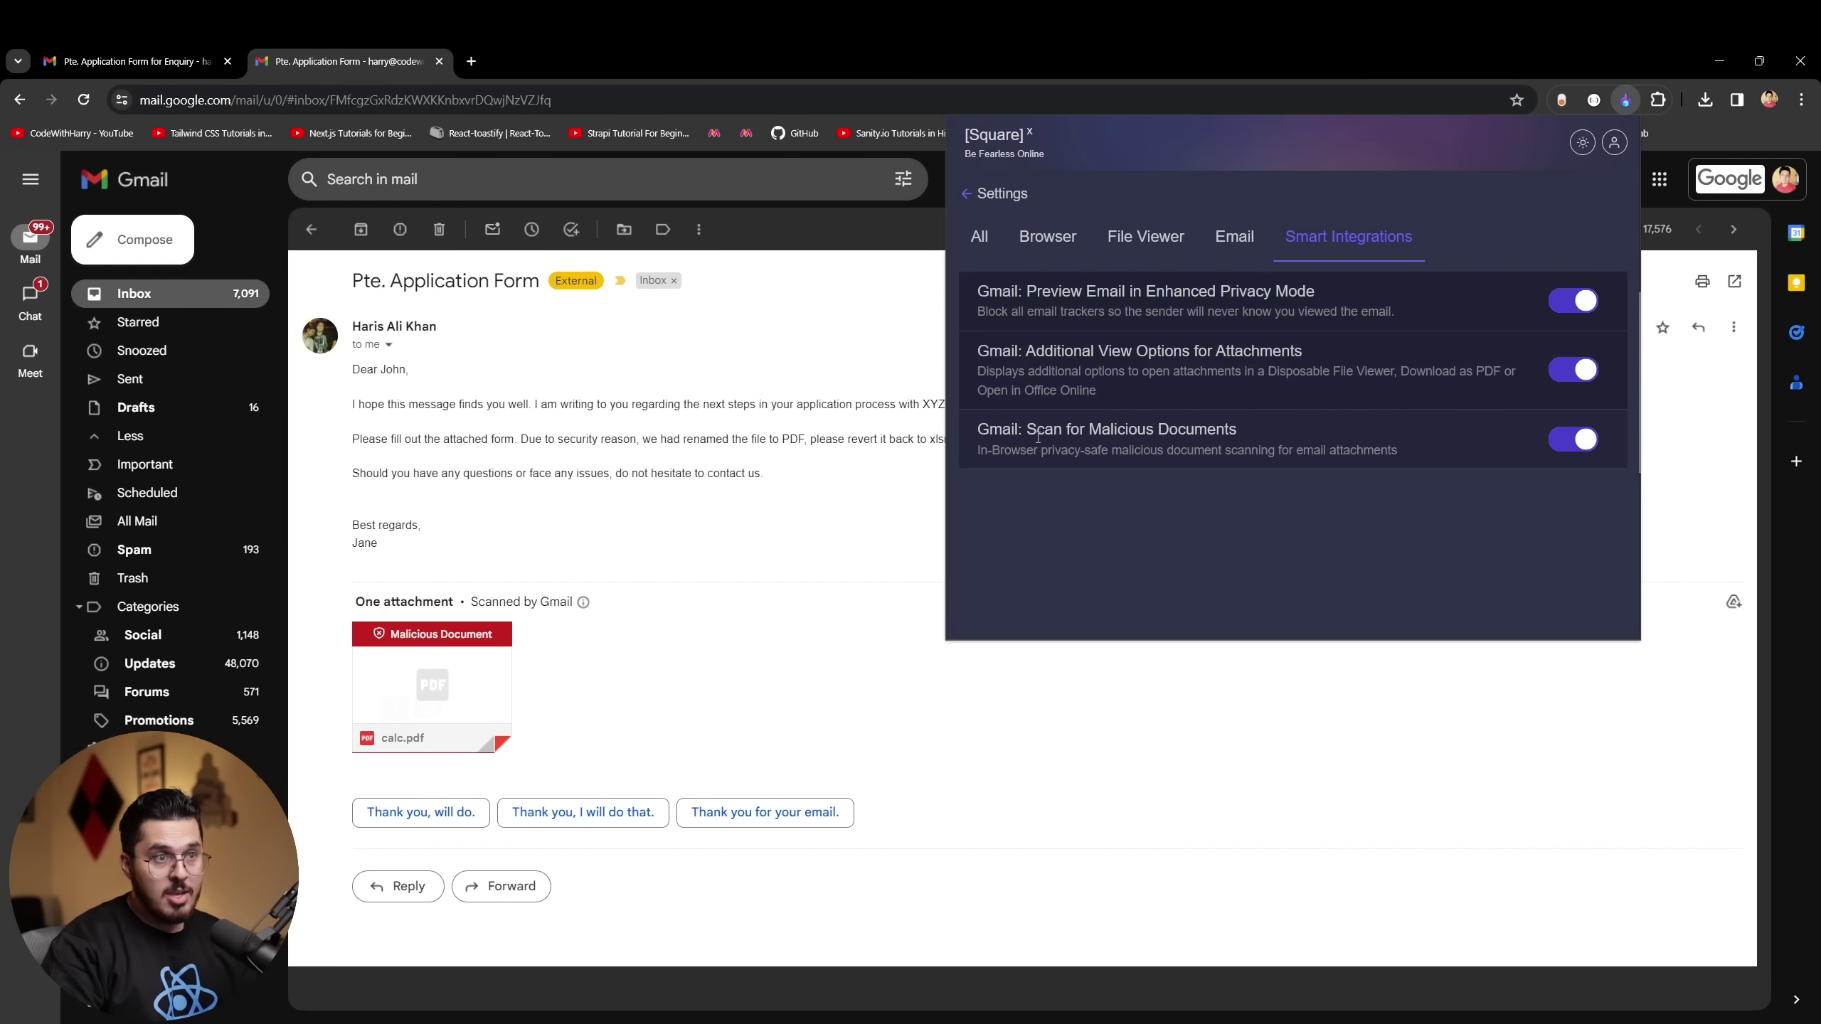
left_click_drag(1031, 424, 1262, 448)
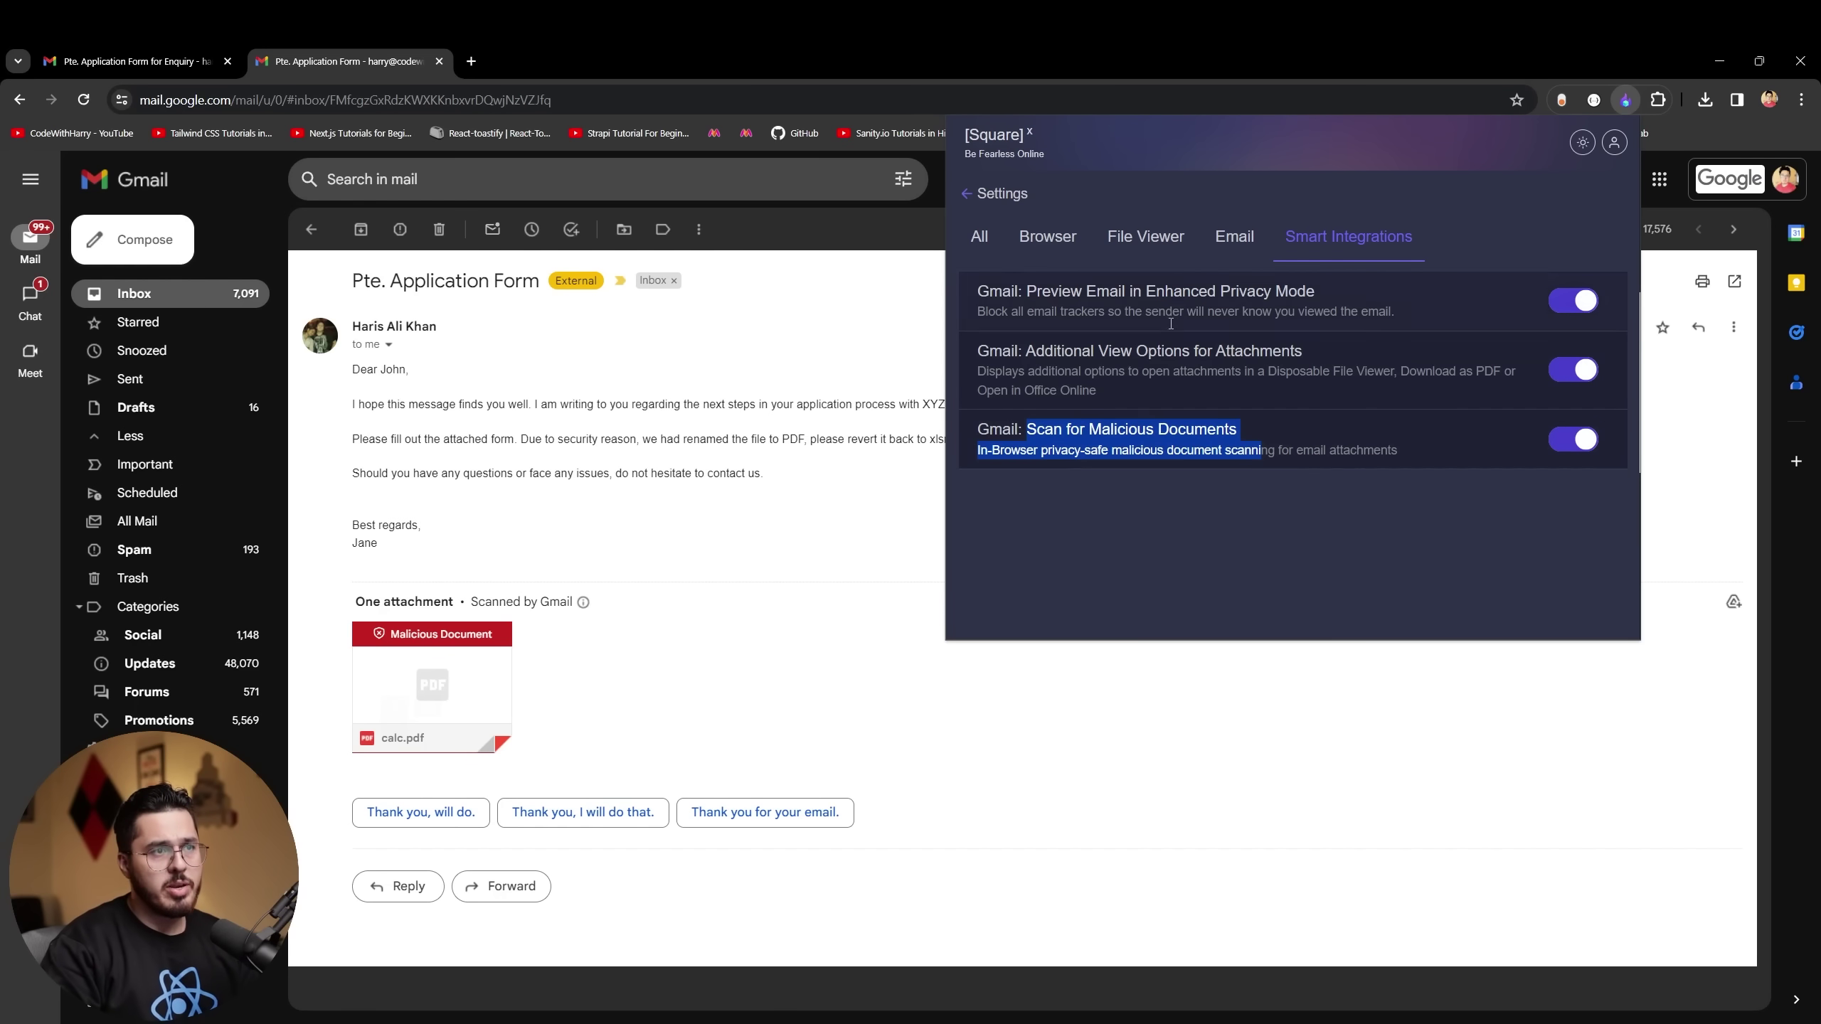
left_click(1171, 506)
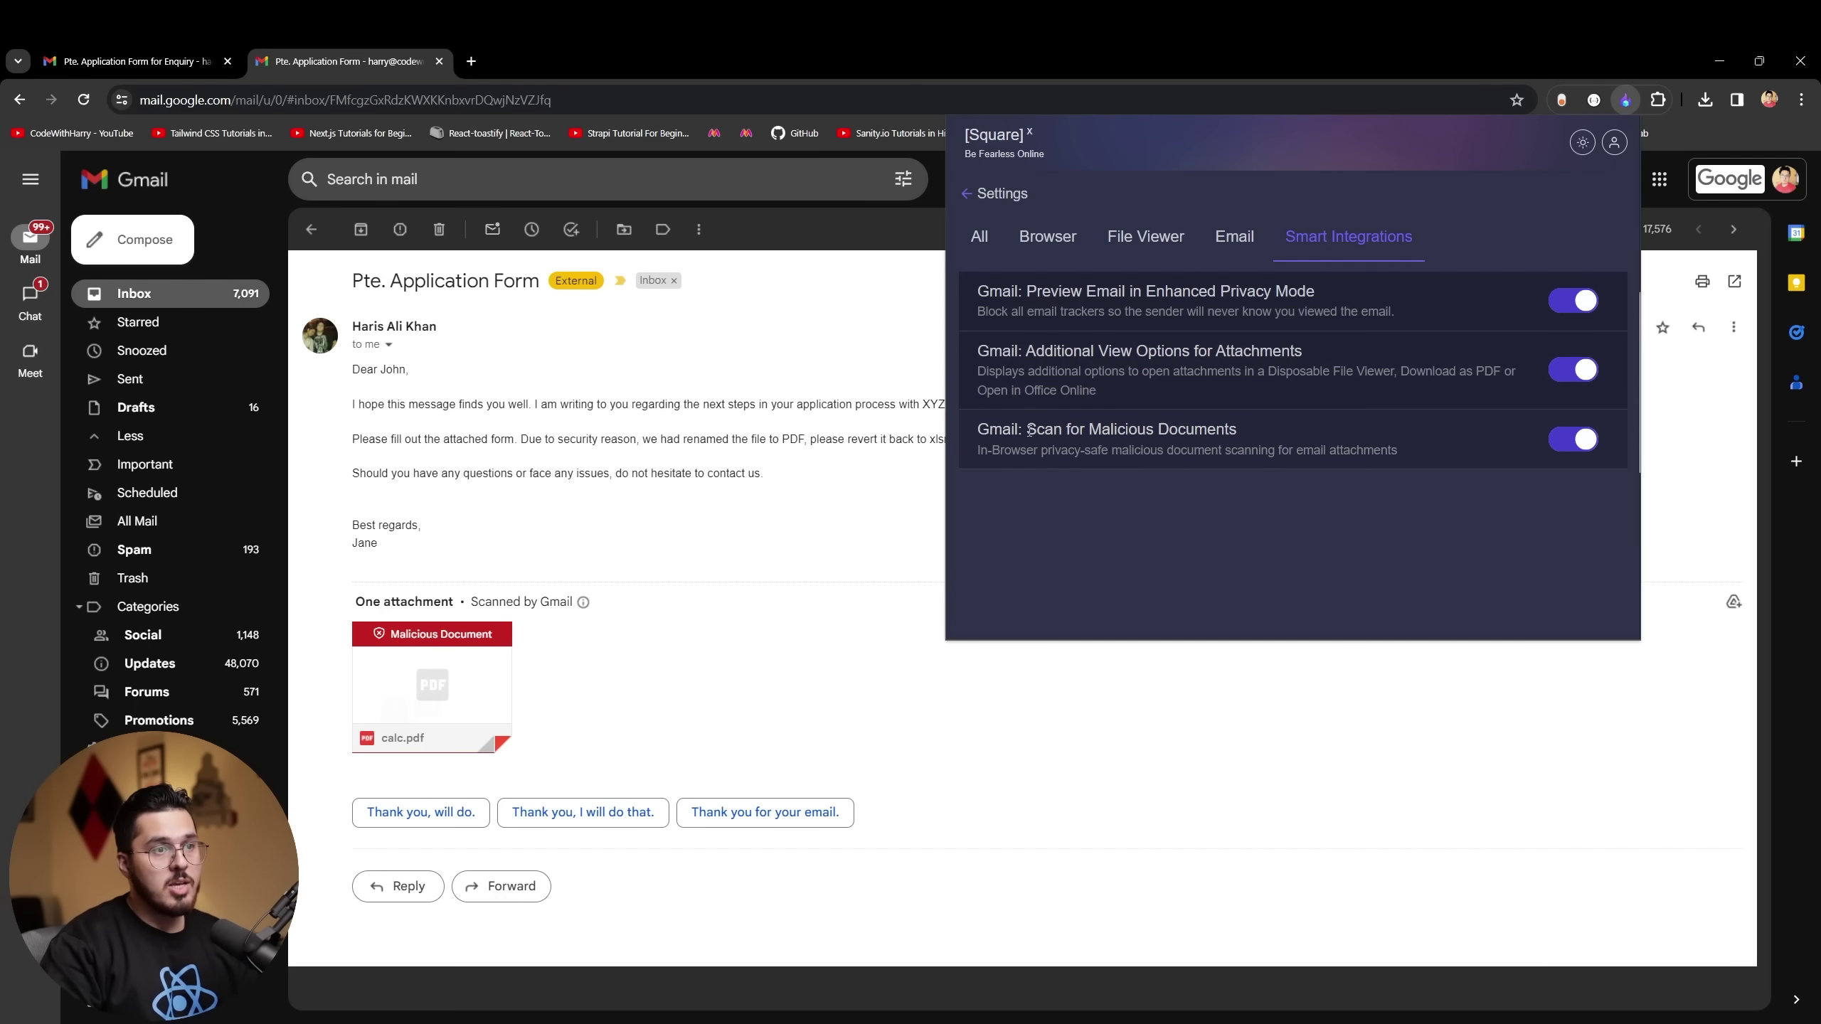
left_click_drag(1029, 430, 1242, 438)
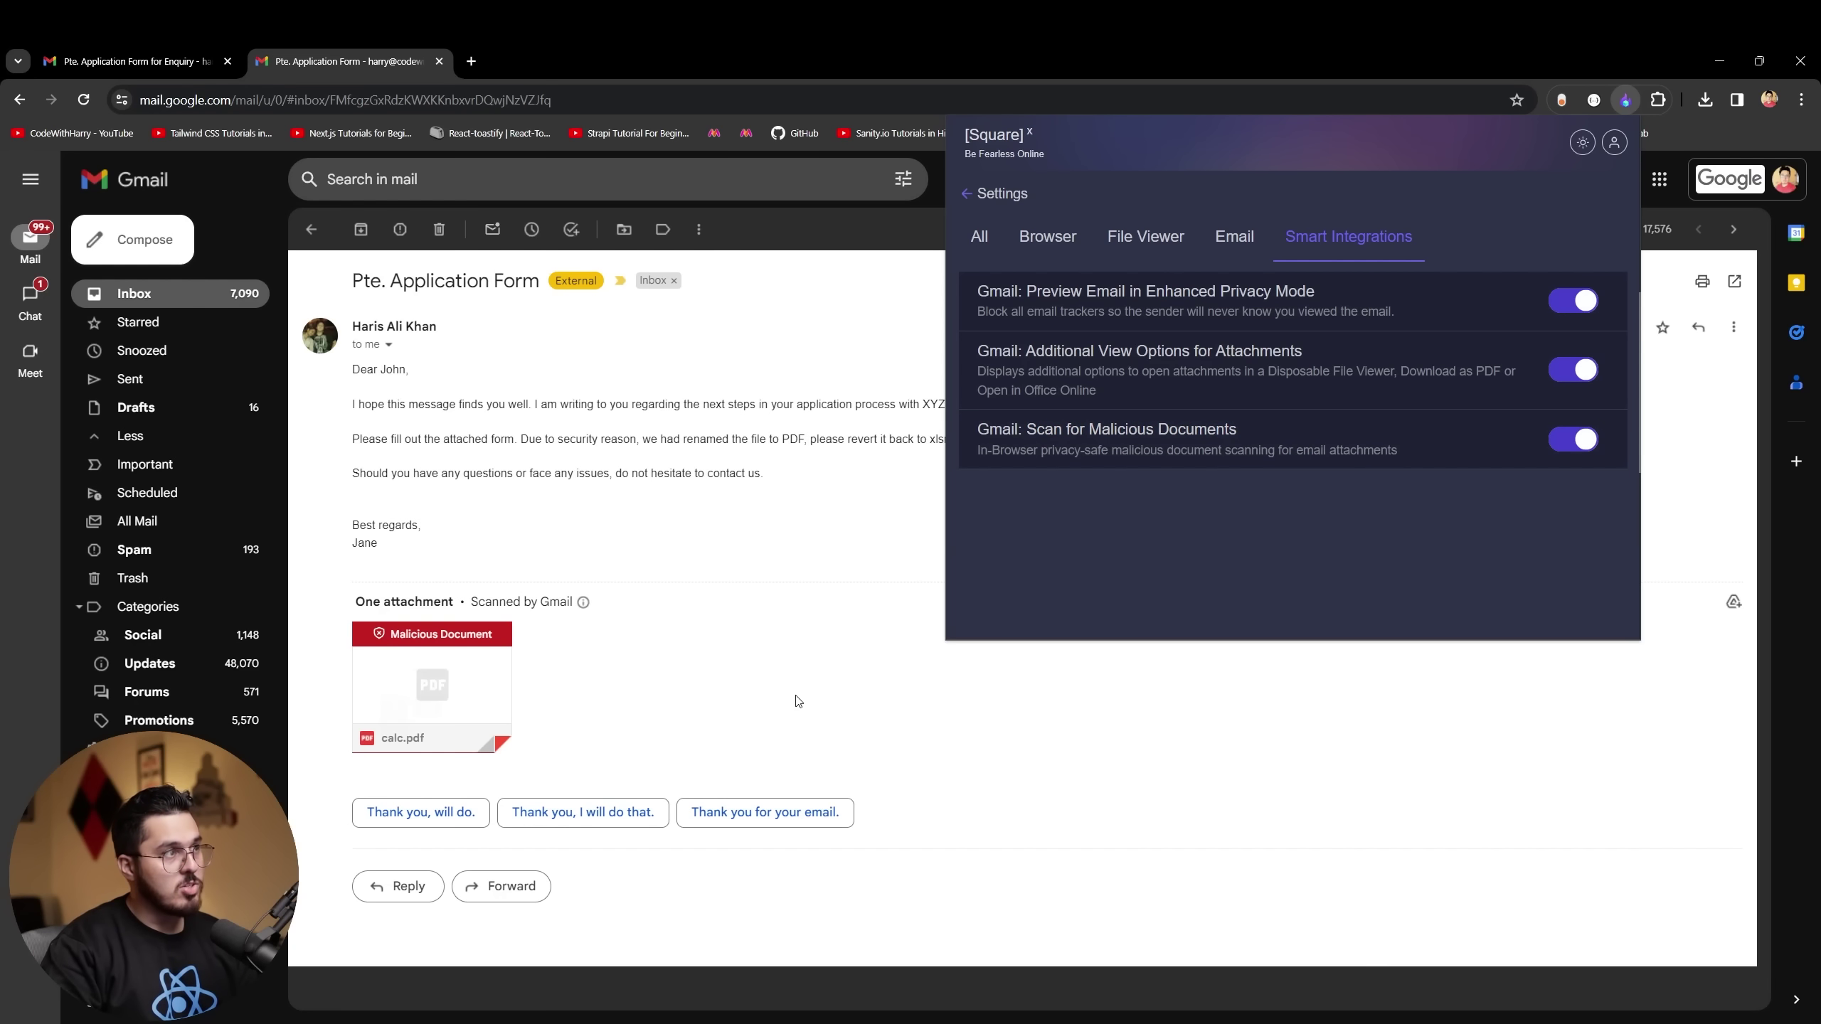
Step: Switch to the "Pte. Application Form for Enquiry" email and view its flagged calc.xlsm attachment
left_click(129, 61)
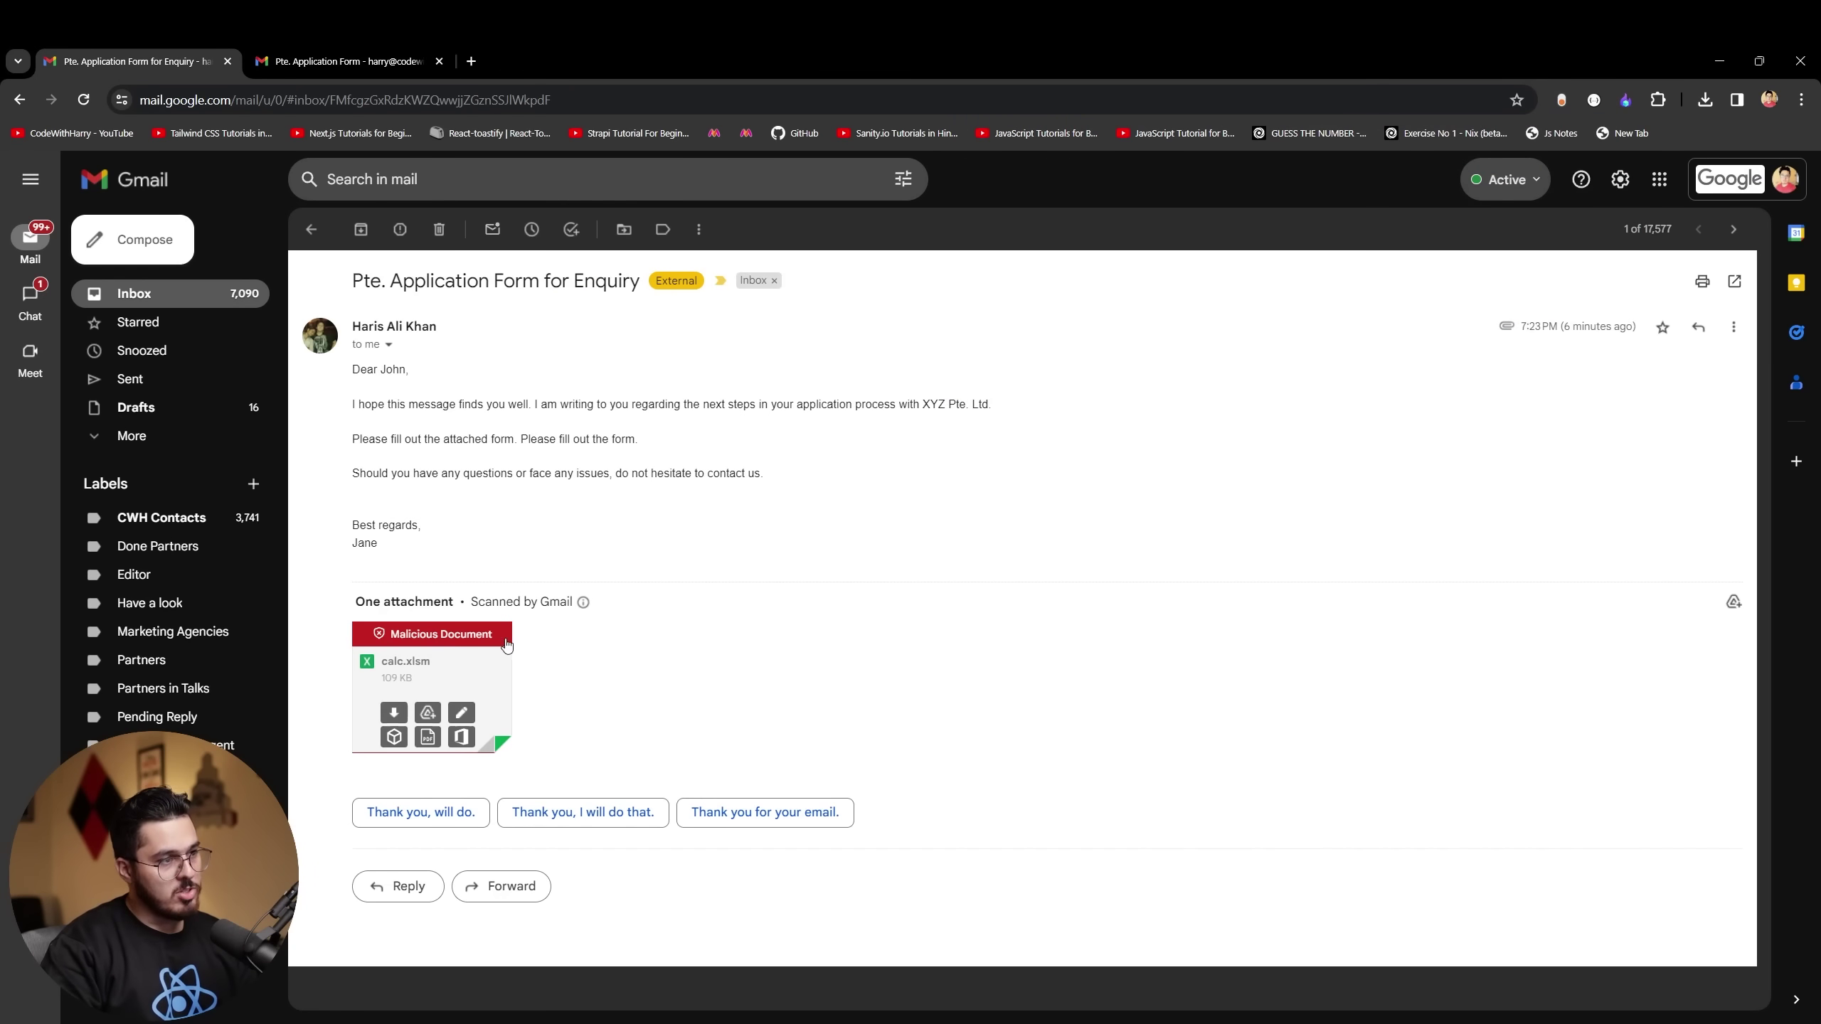
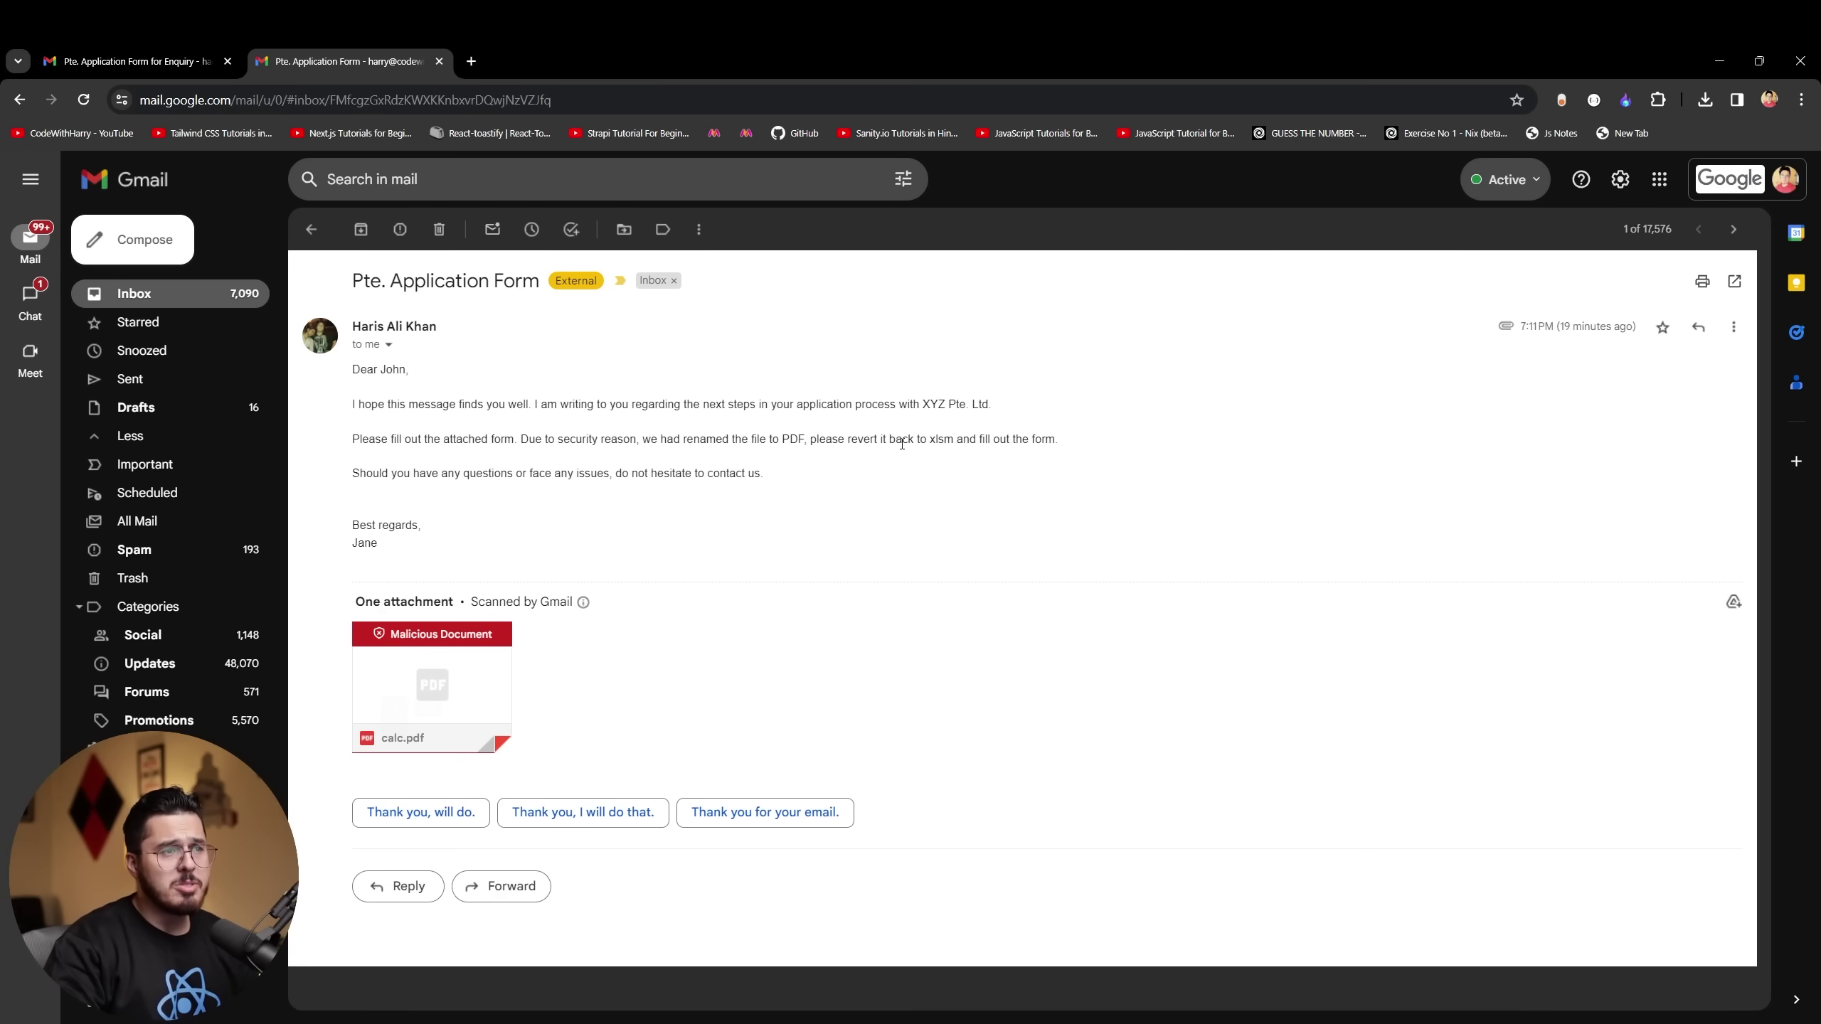
Step: Examine the sentence in the "Pte. Application Form" email asking to revert the renamed PDF back to xlsm and fill out the form
left_click_drag(857, 439, 1069, 448)
left_click(1027, 454)
left_click_drag(864, 438, 1032, 453)
left_click(1023, 456)
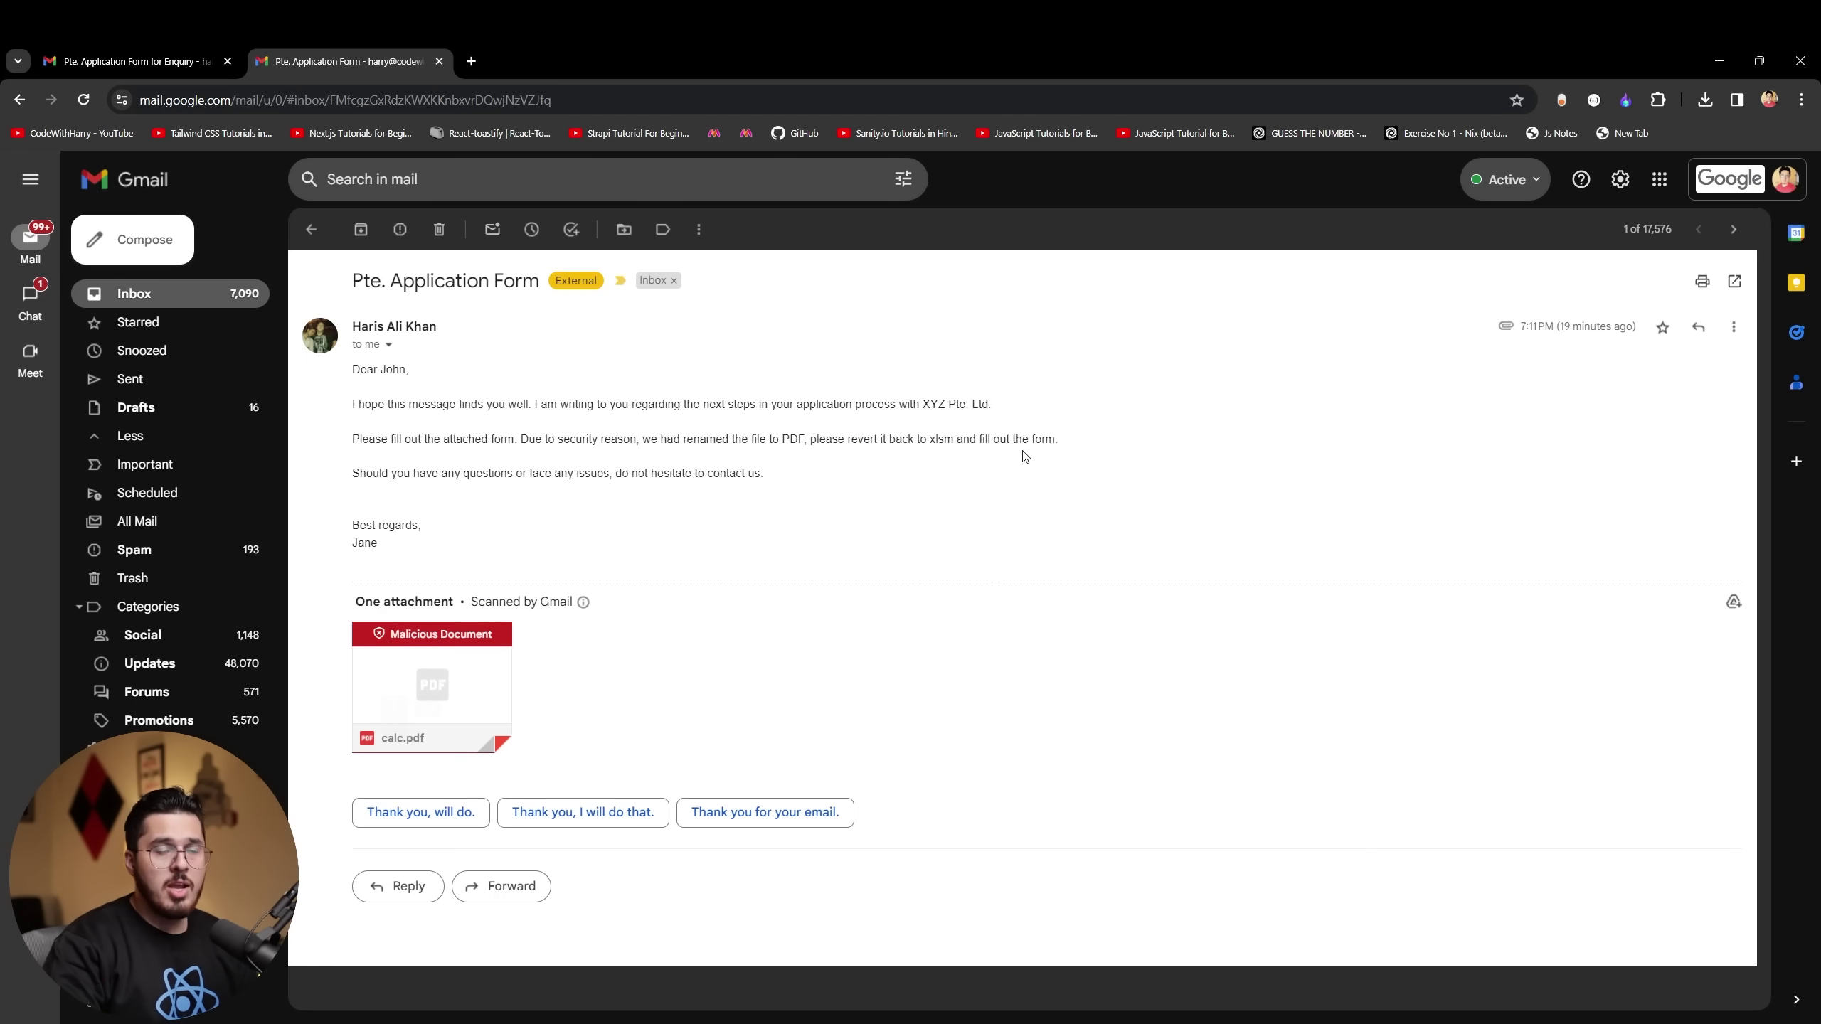
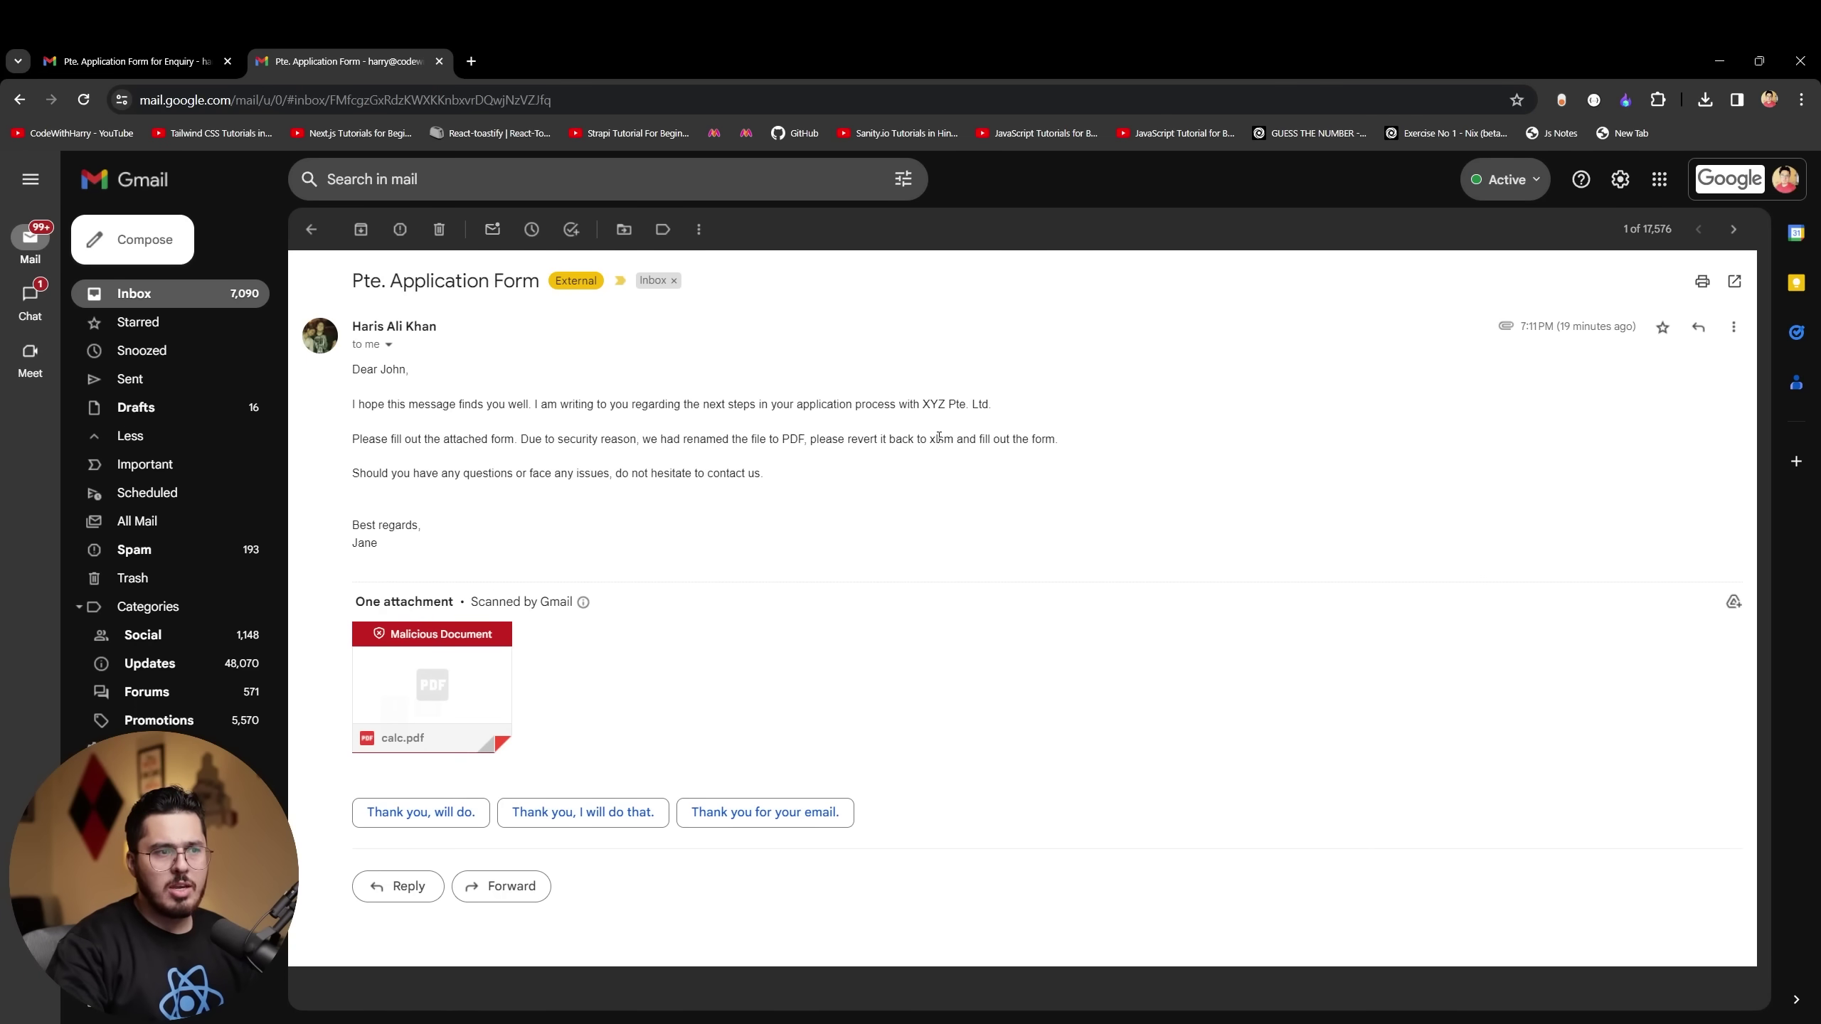
double_click(944, 439)
left_click(1078, 459)
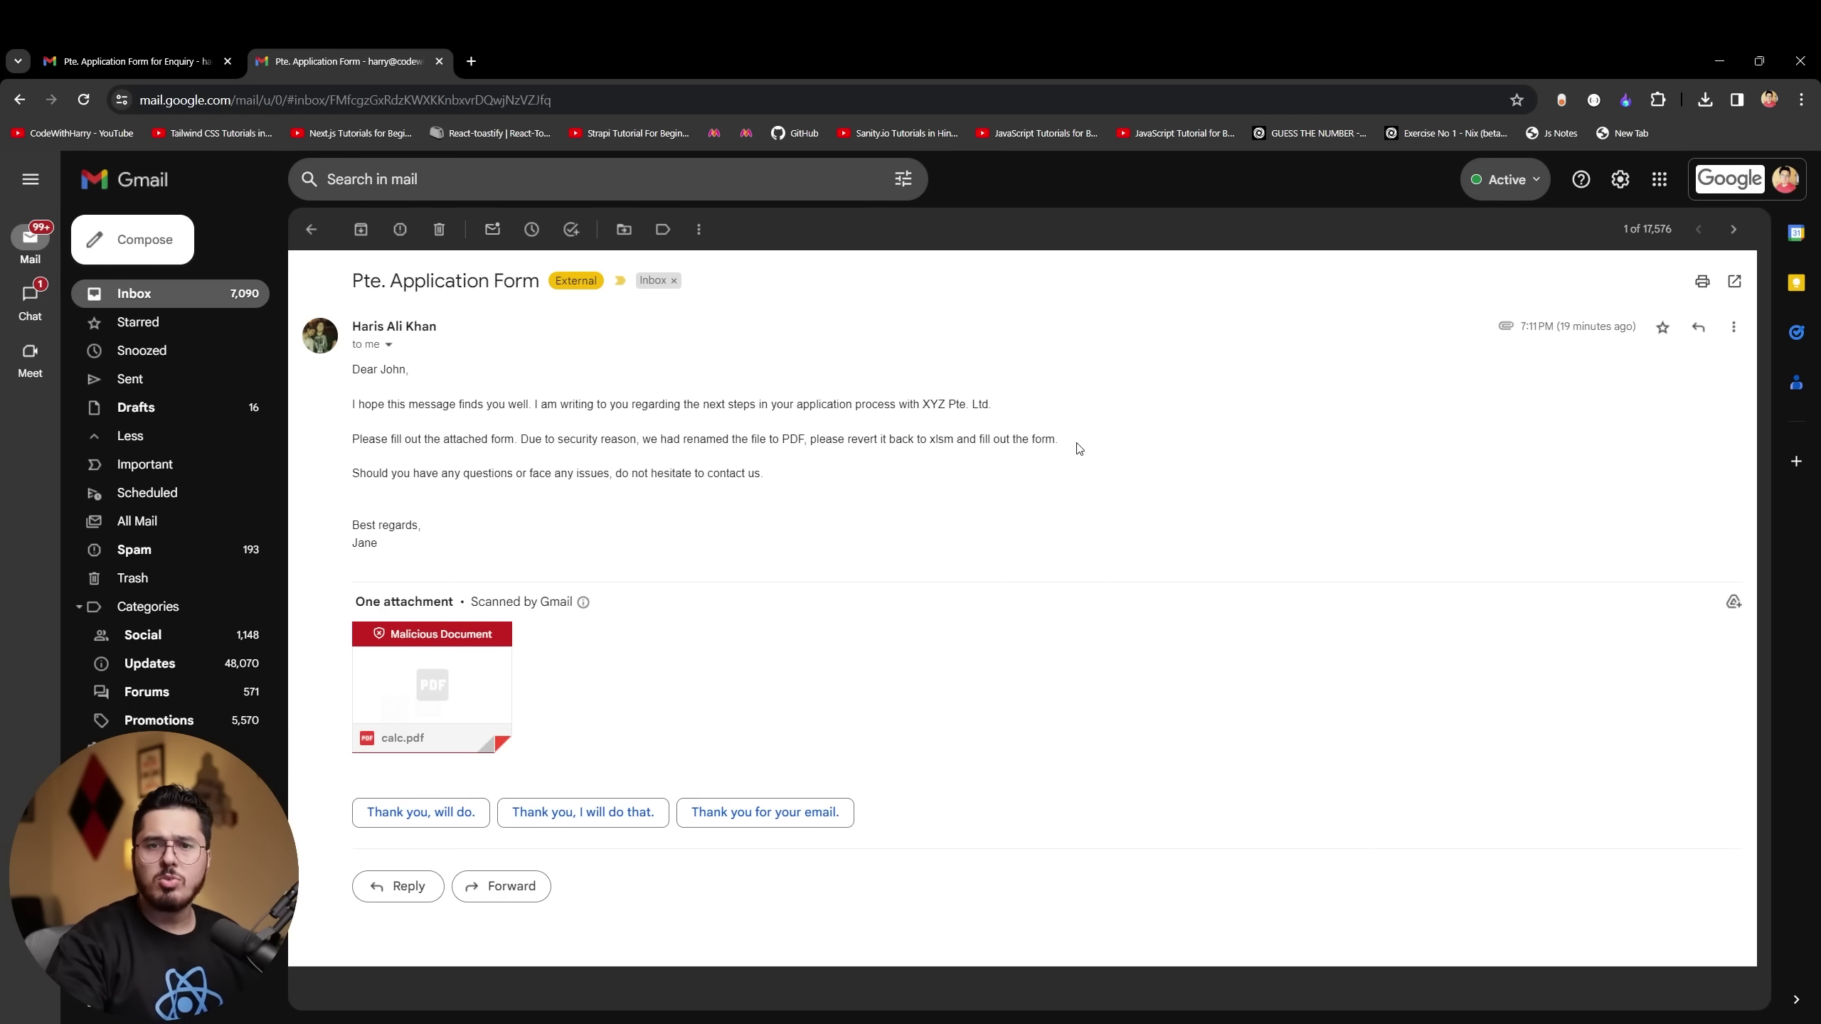
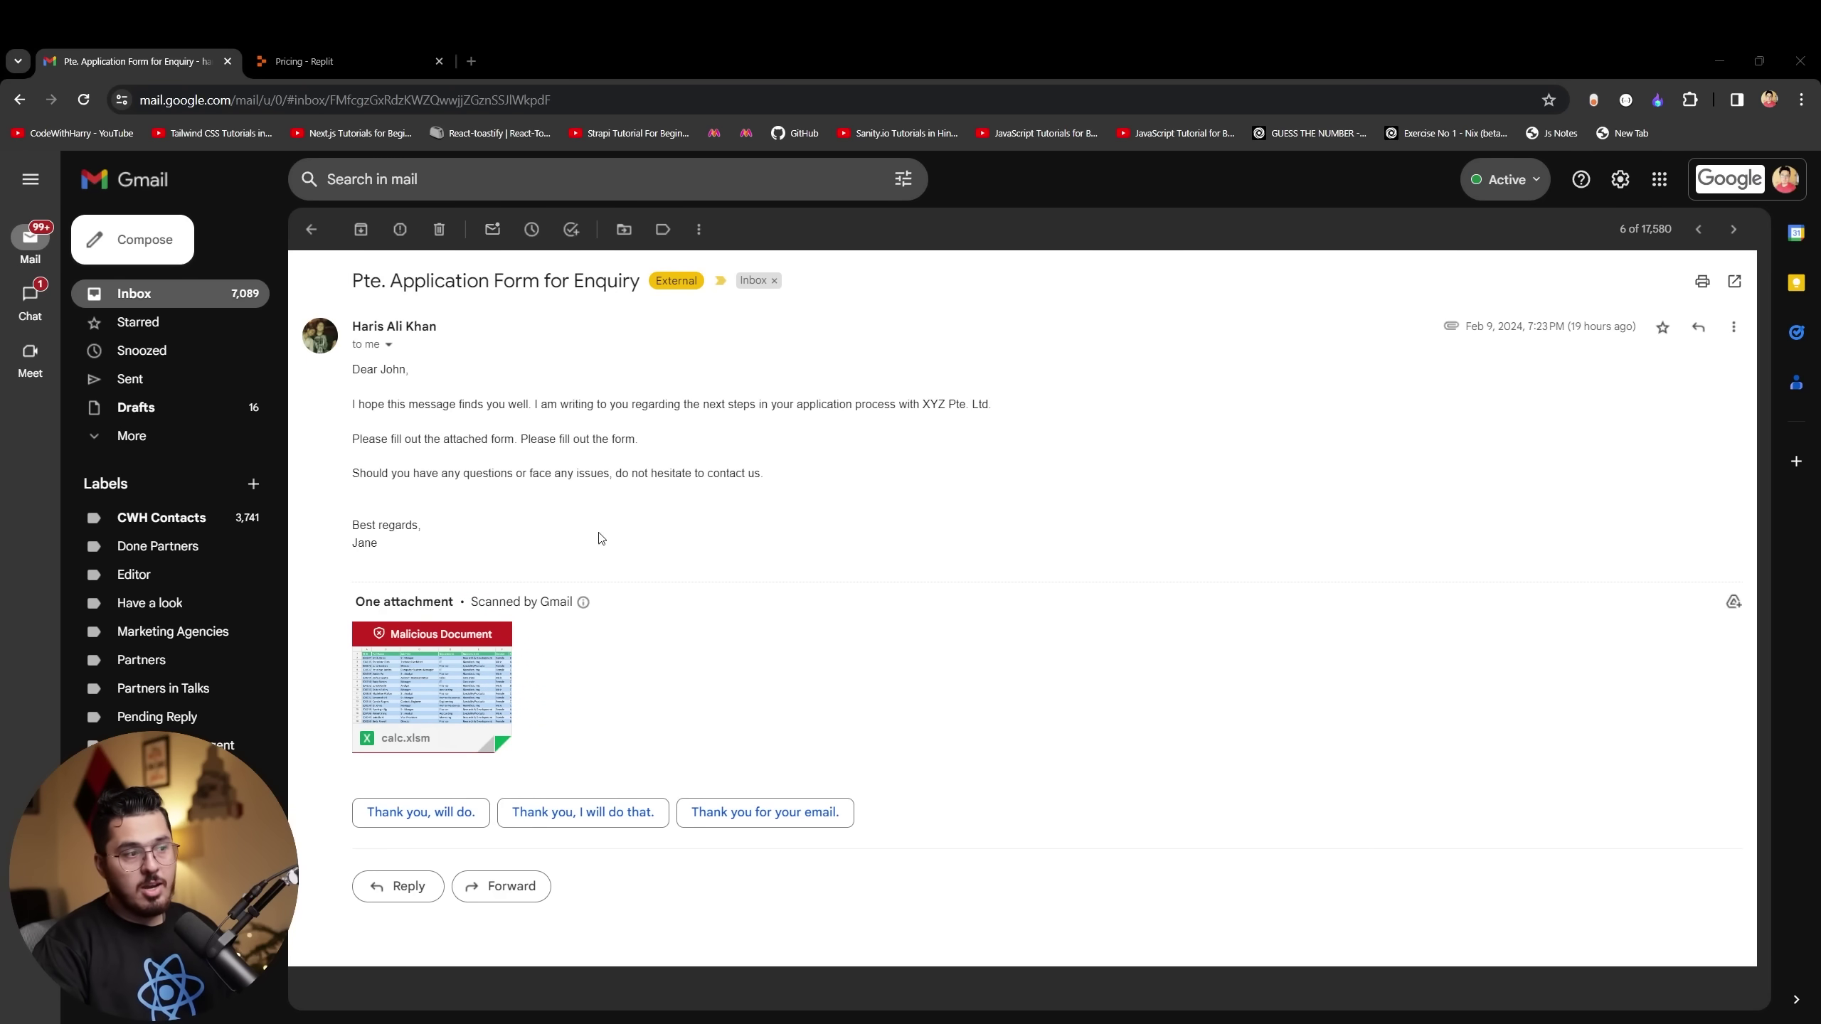
Step: Clean up the flagged calc.xlsm attachment through the SquareX malicious document warning by downloading it as a PDF
left_click(434, 635)
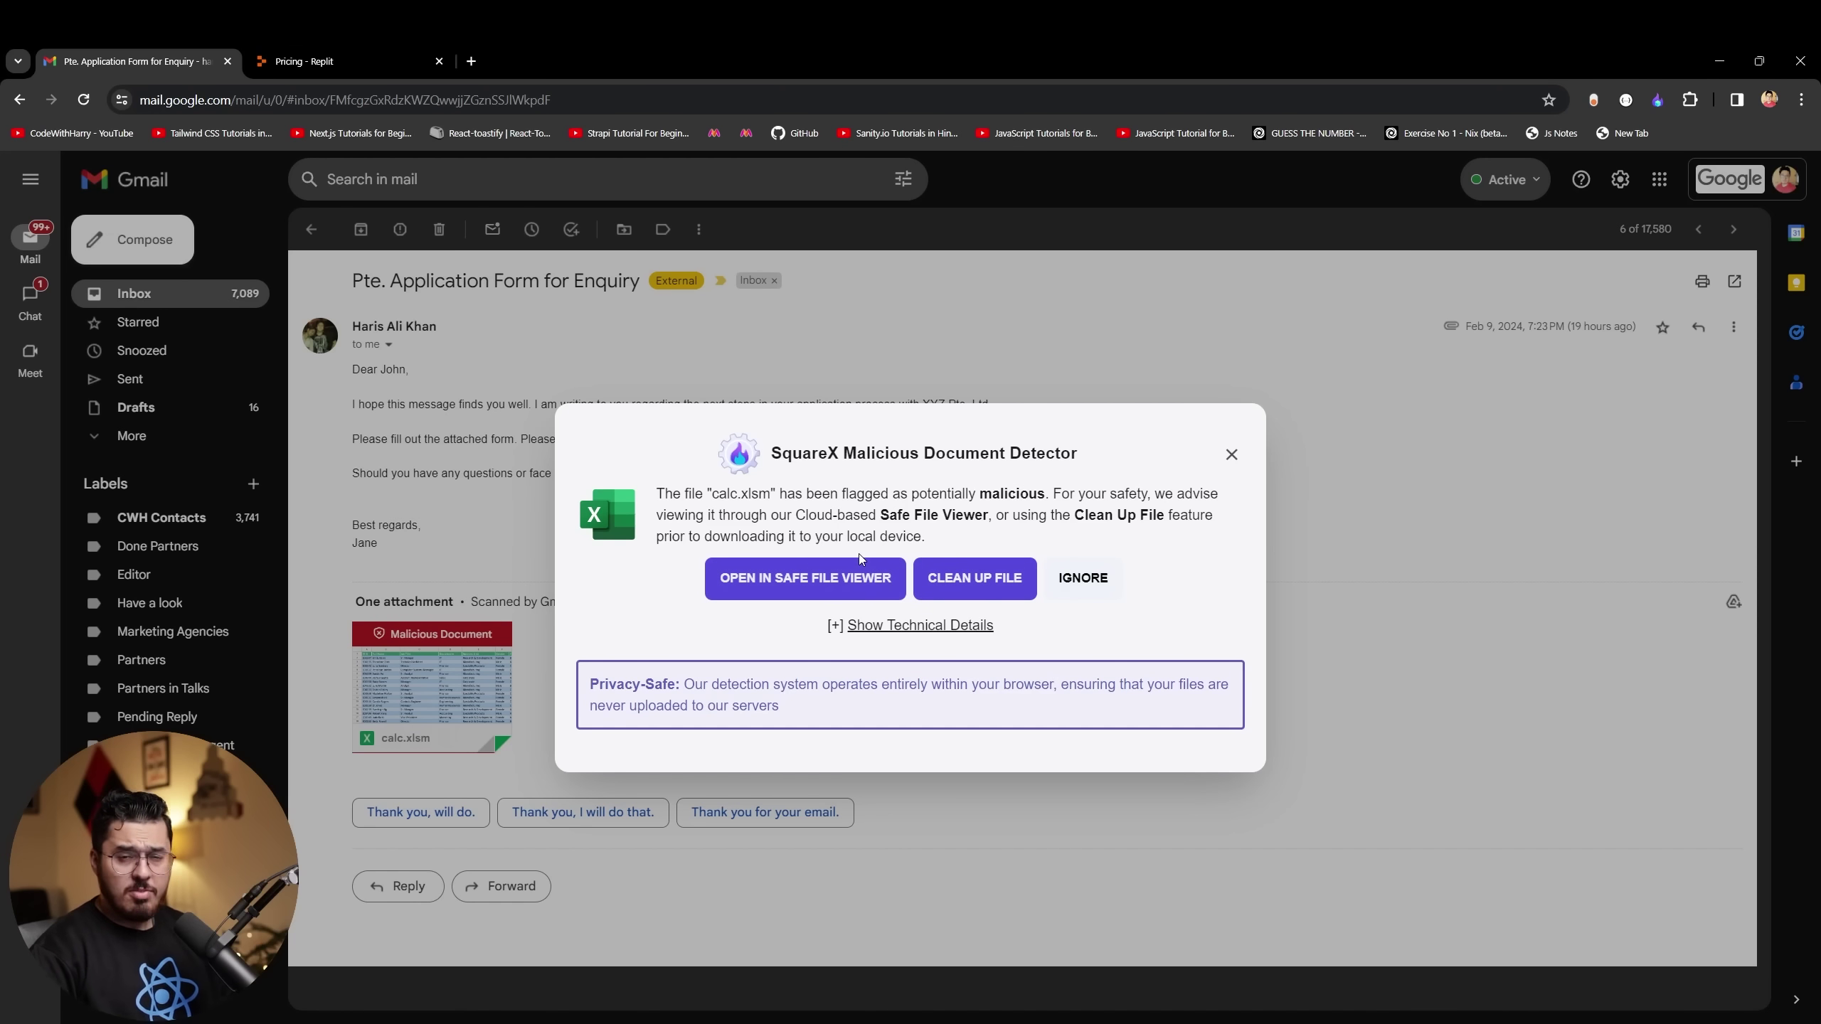
left_click(998, 603)
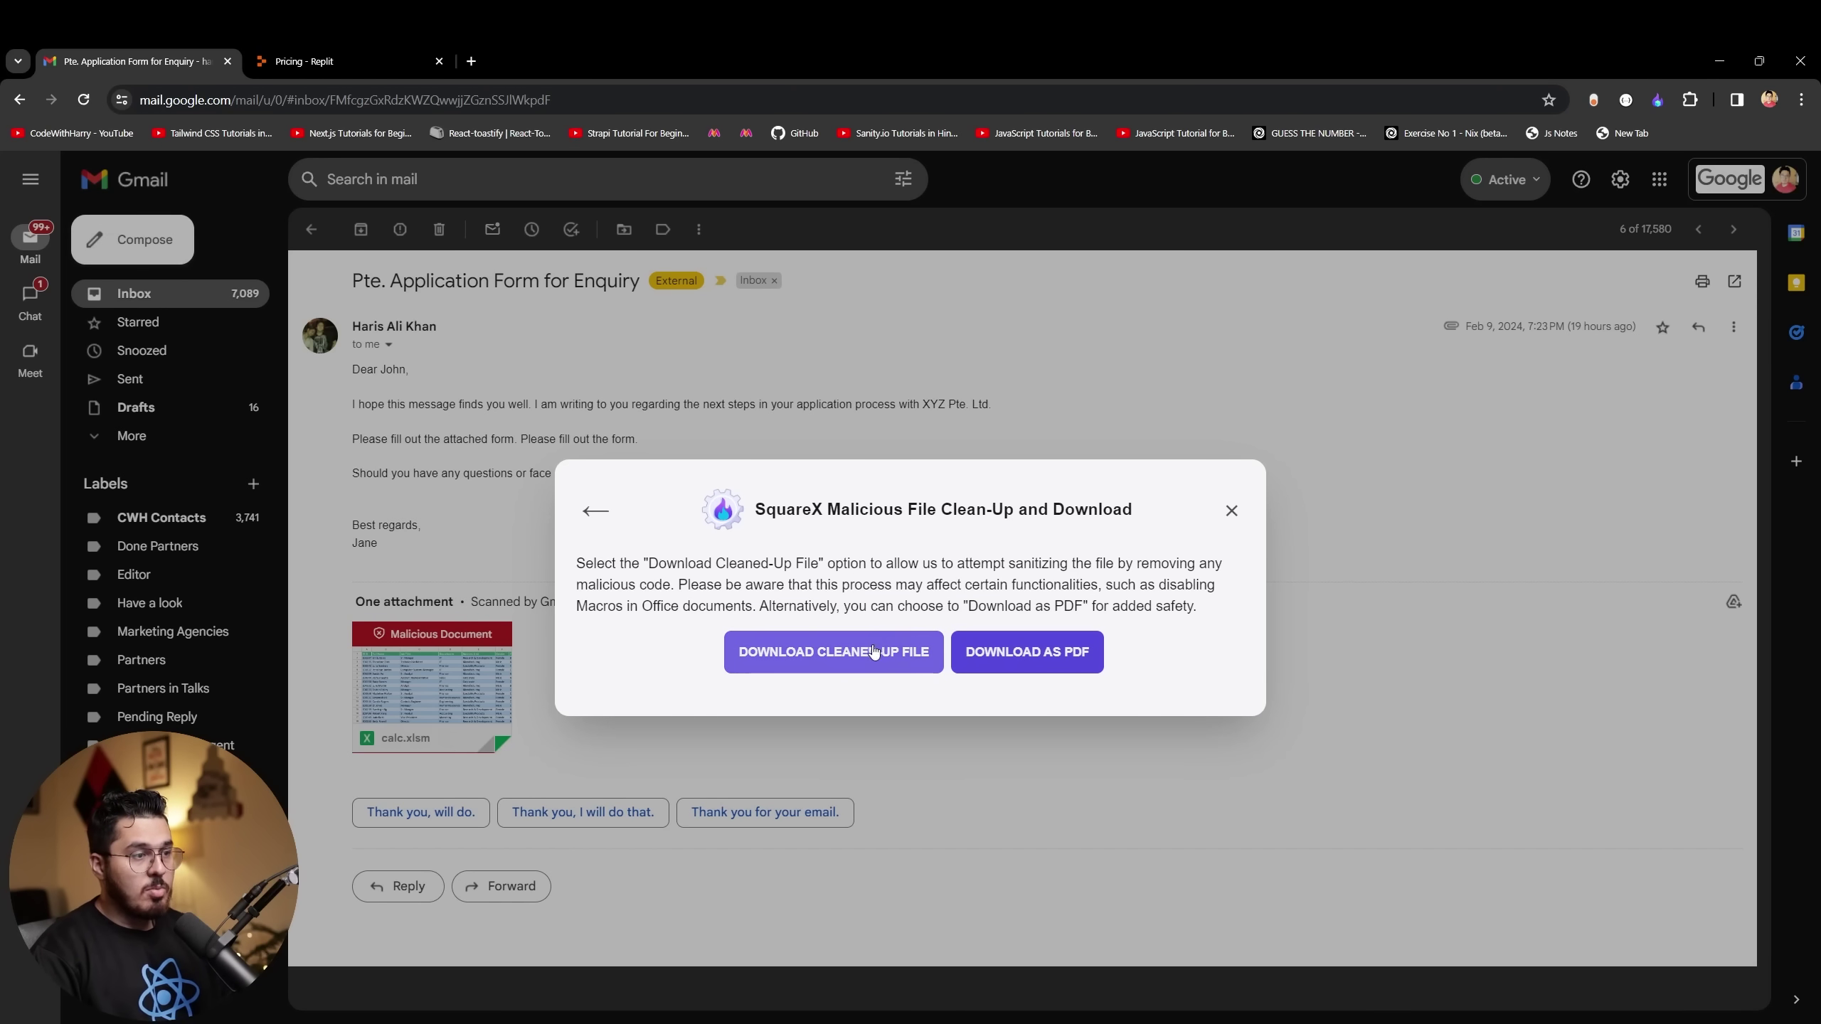
left_click_drag(856, 608, 1193, 608)
left_click(1202, 620)
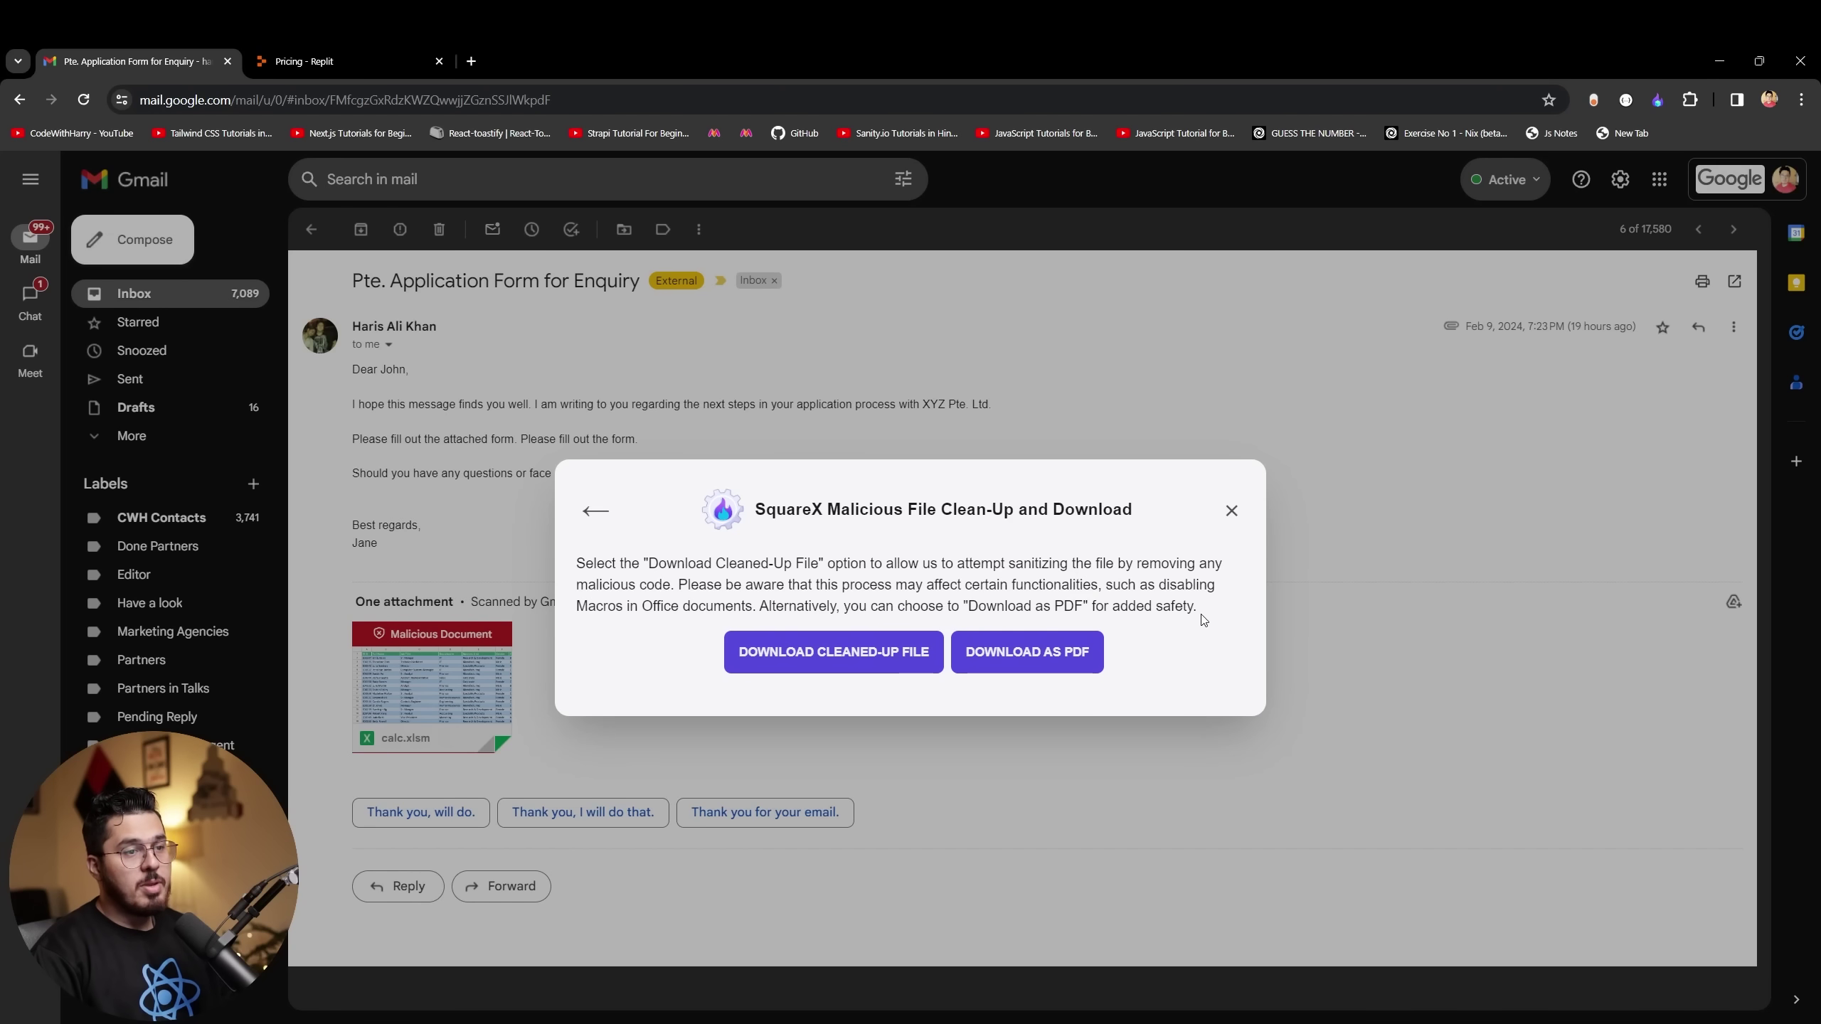
left_click(1034, 649)
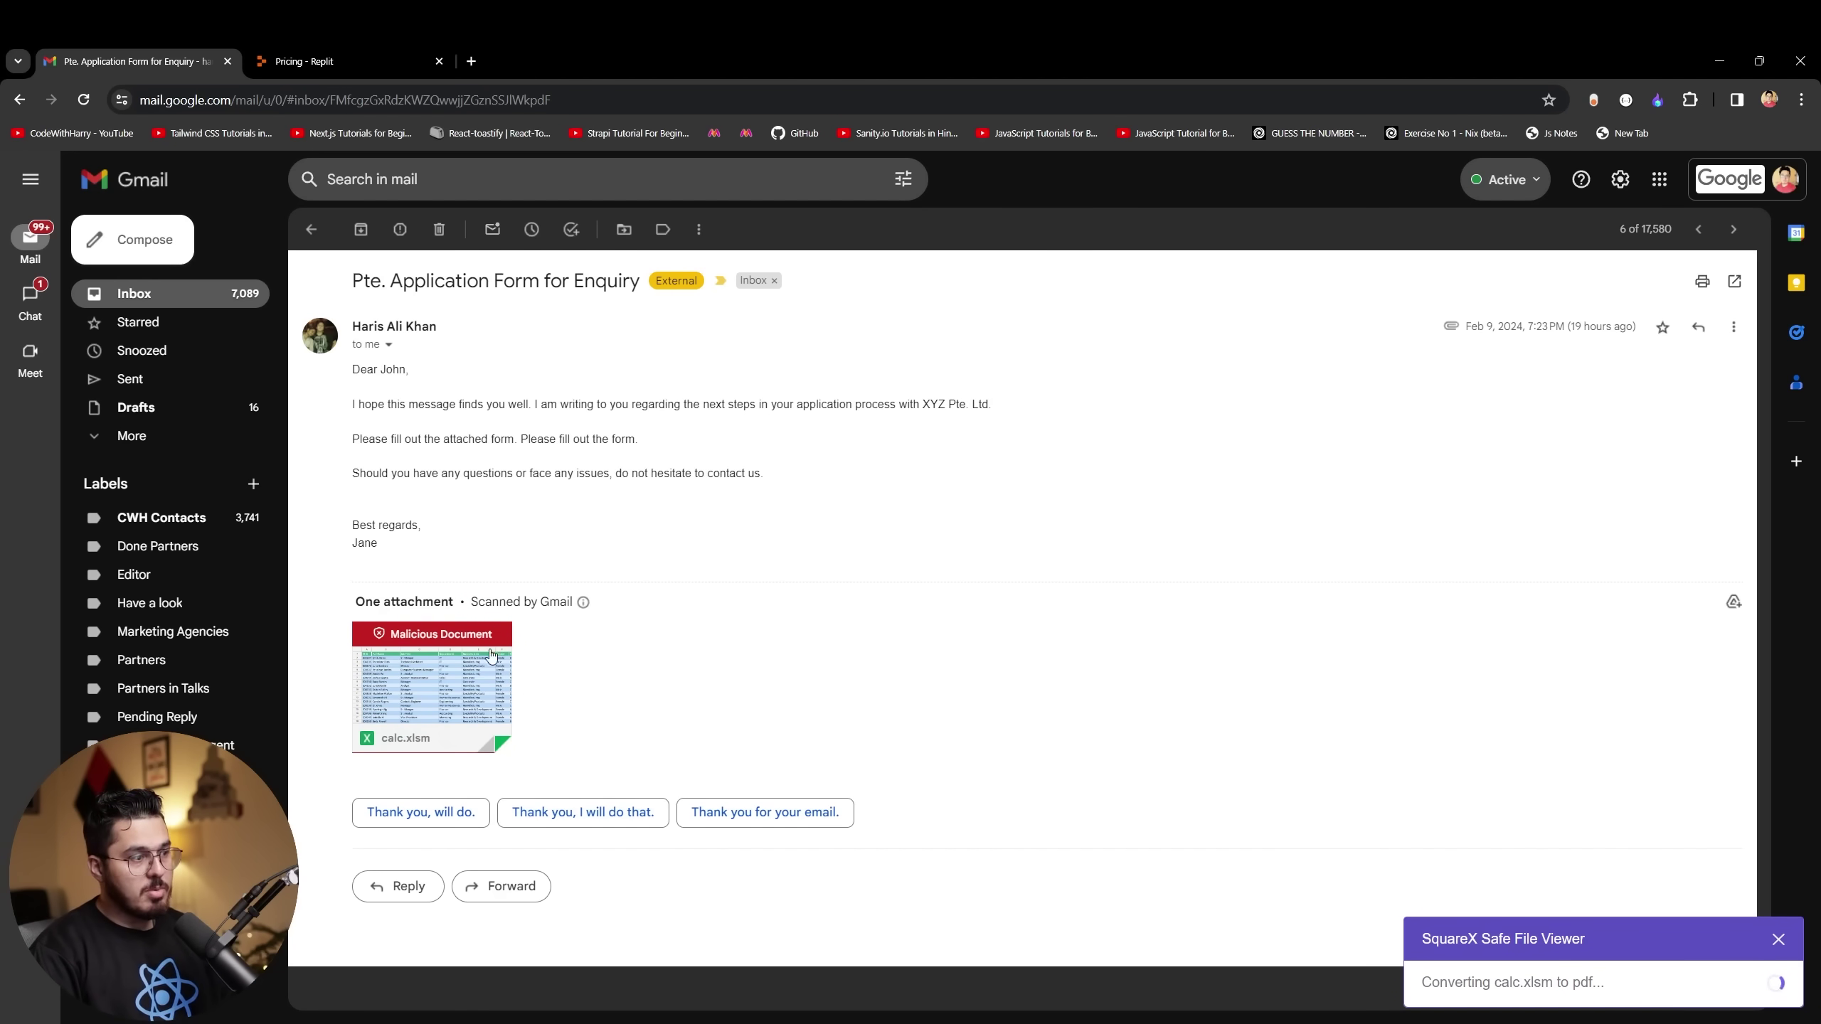
mouse_move(454, 692)
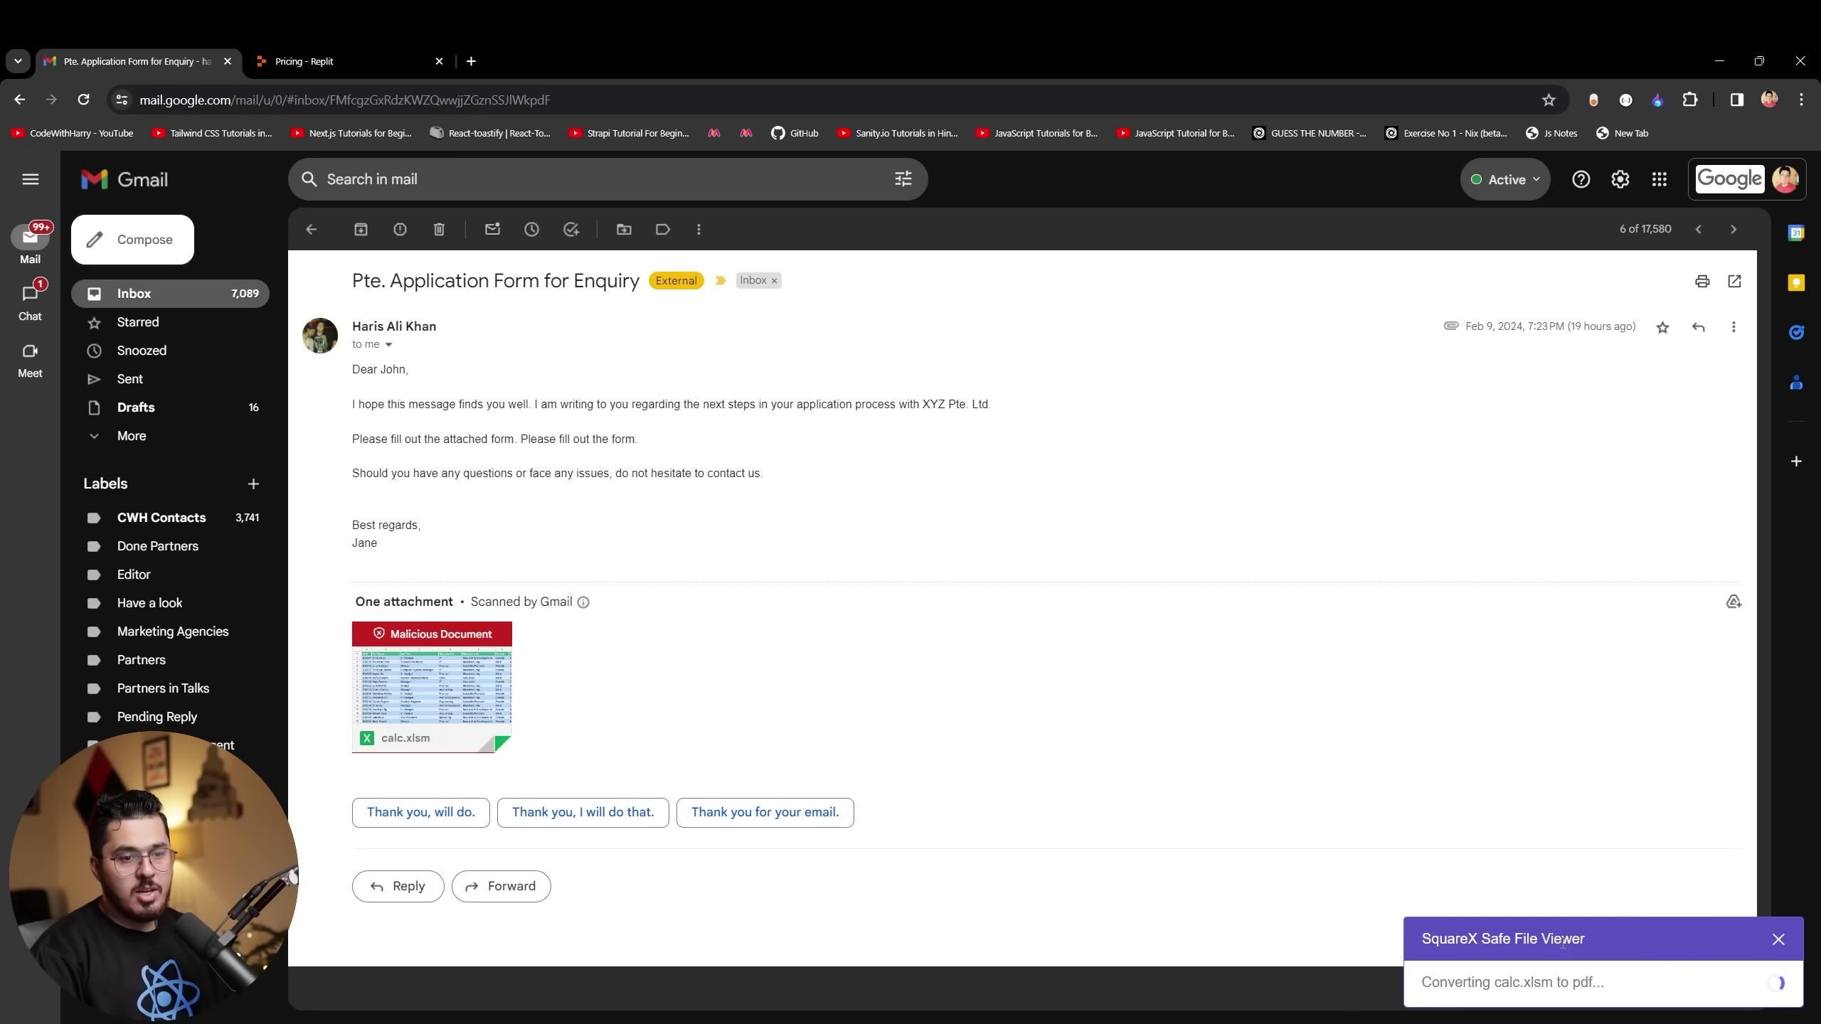
Step: Look through the employee rows on the first pages of the converted calc.pdf
scroll(772, 740, "down", 20)
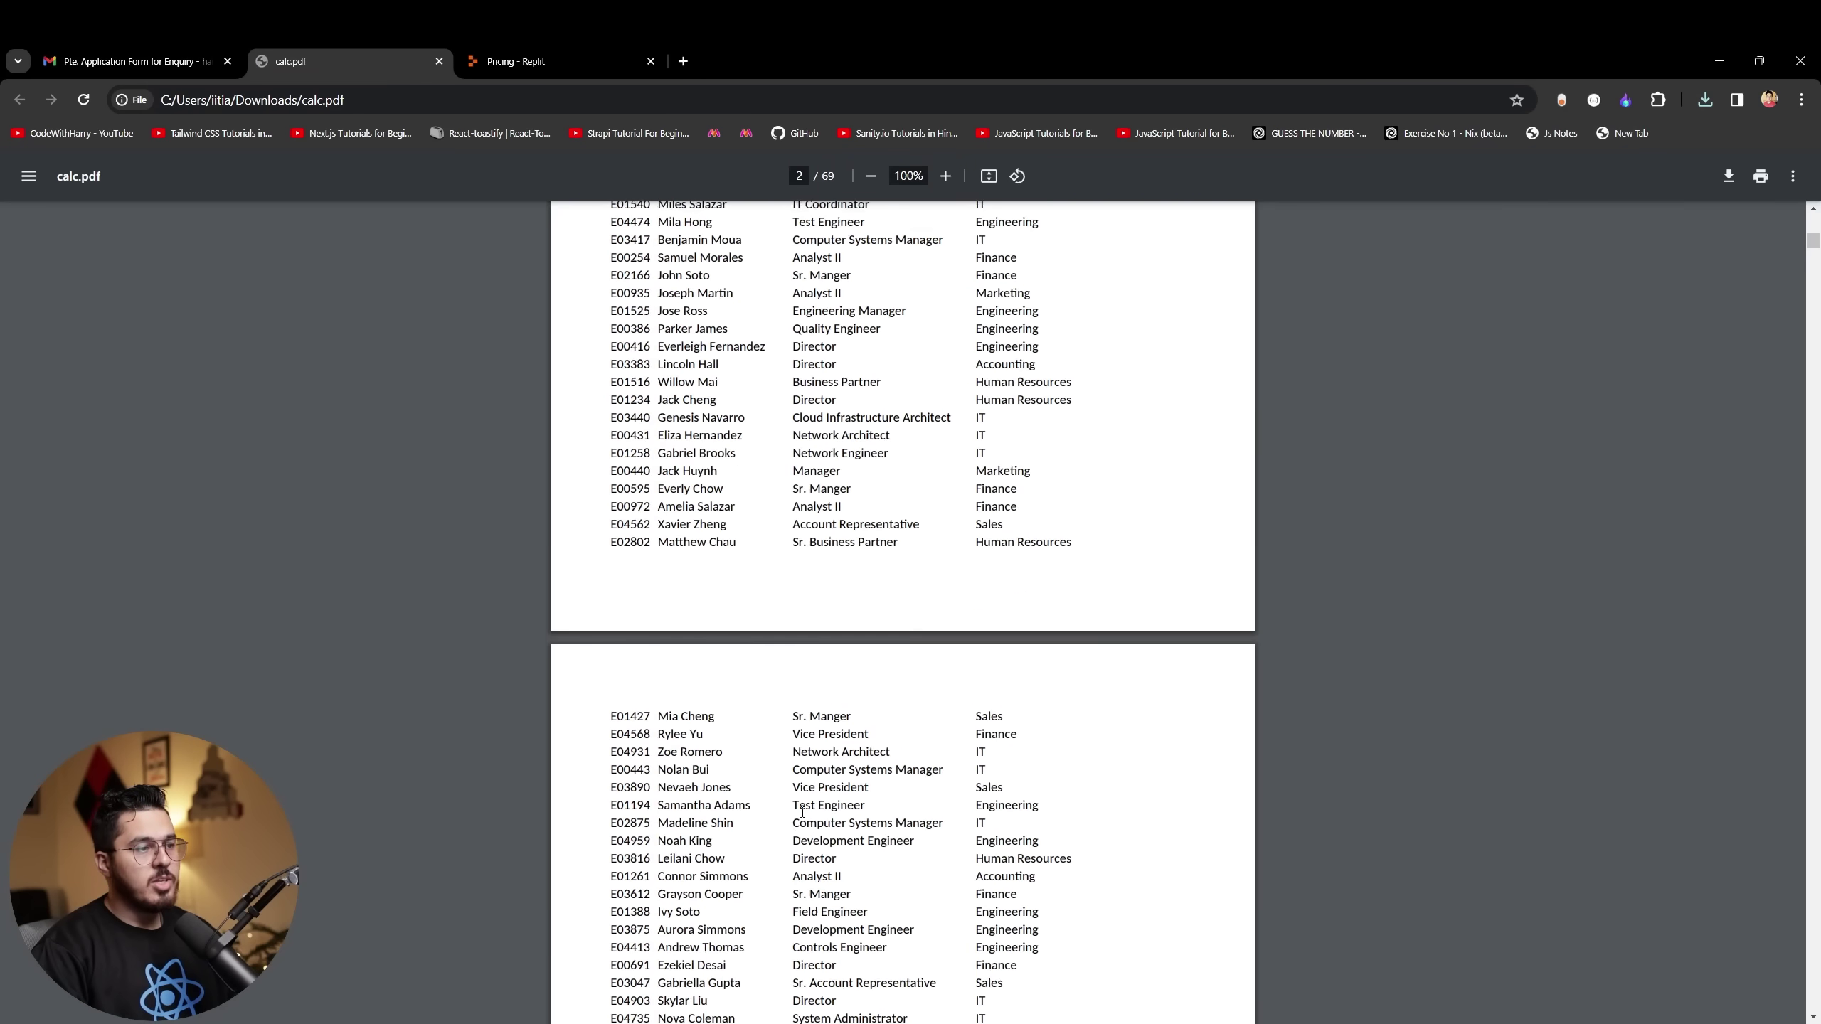
scroll(779, 840, "down", 20)
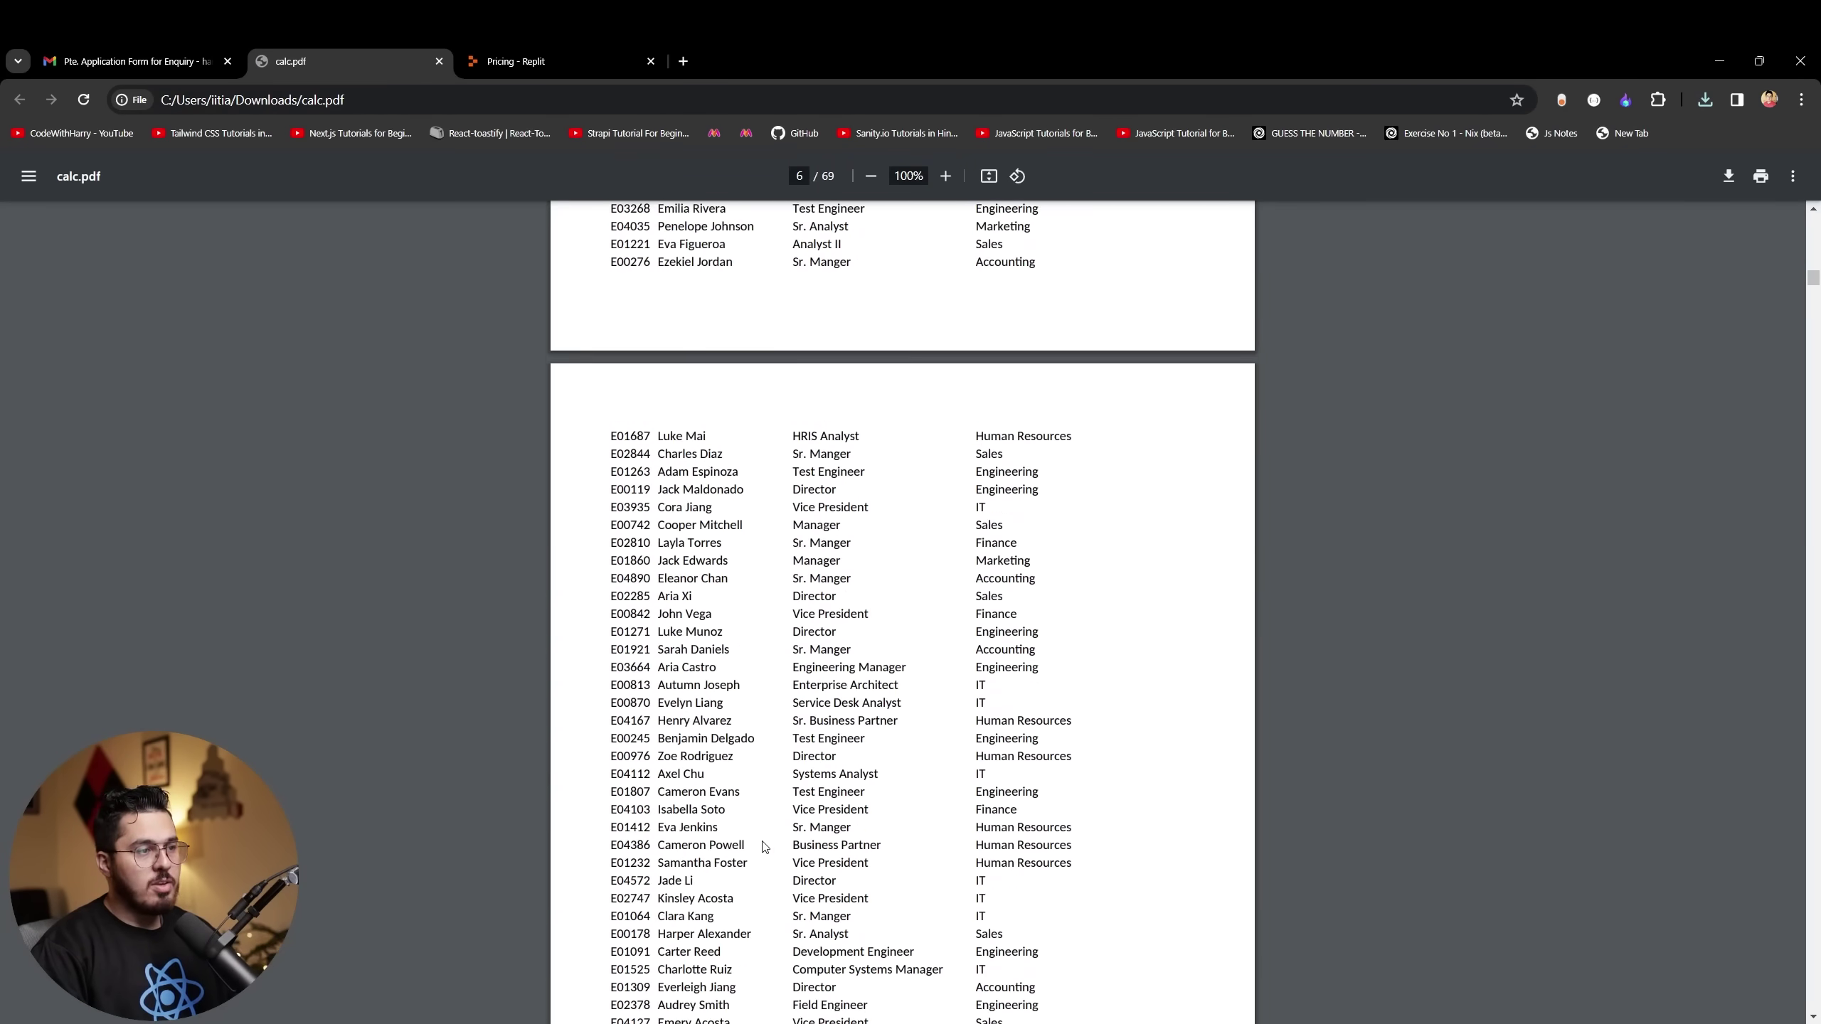
scroll(772, 834, "down", 12)
Step: Return to the Gmail message and open the calc.xlsm attachment in the SquareX Safe File Viewer
left_click(176, 58)
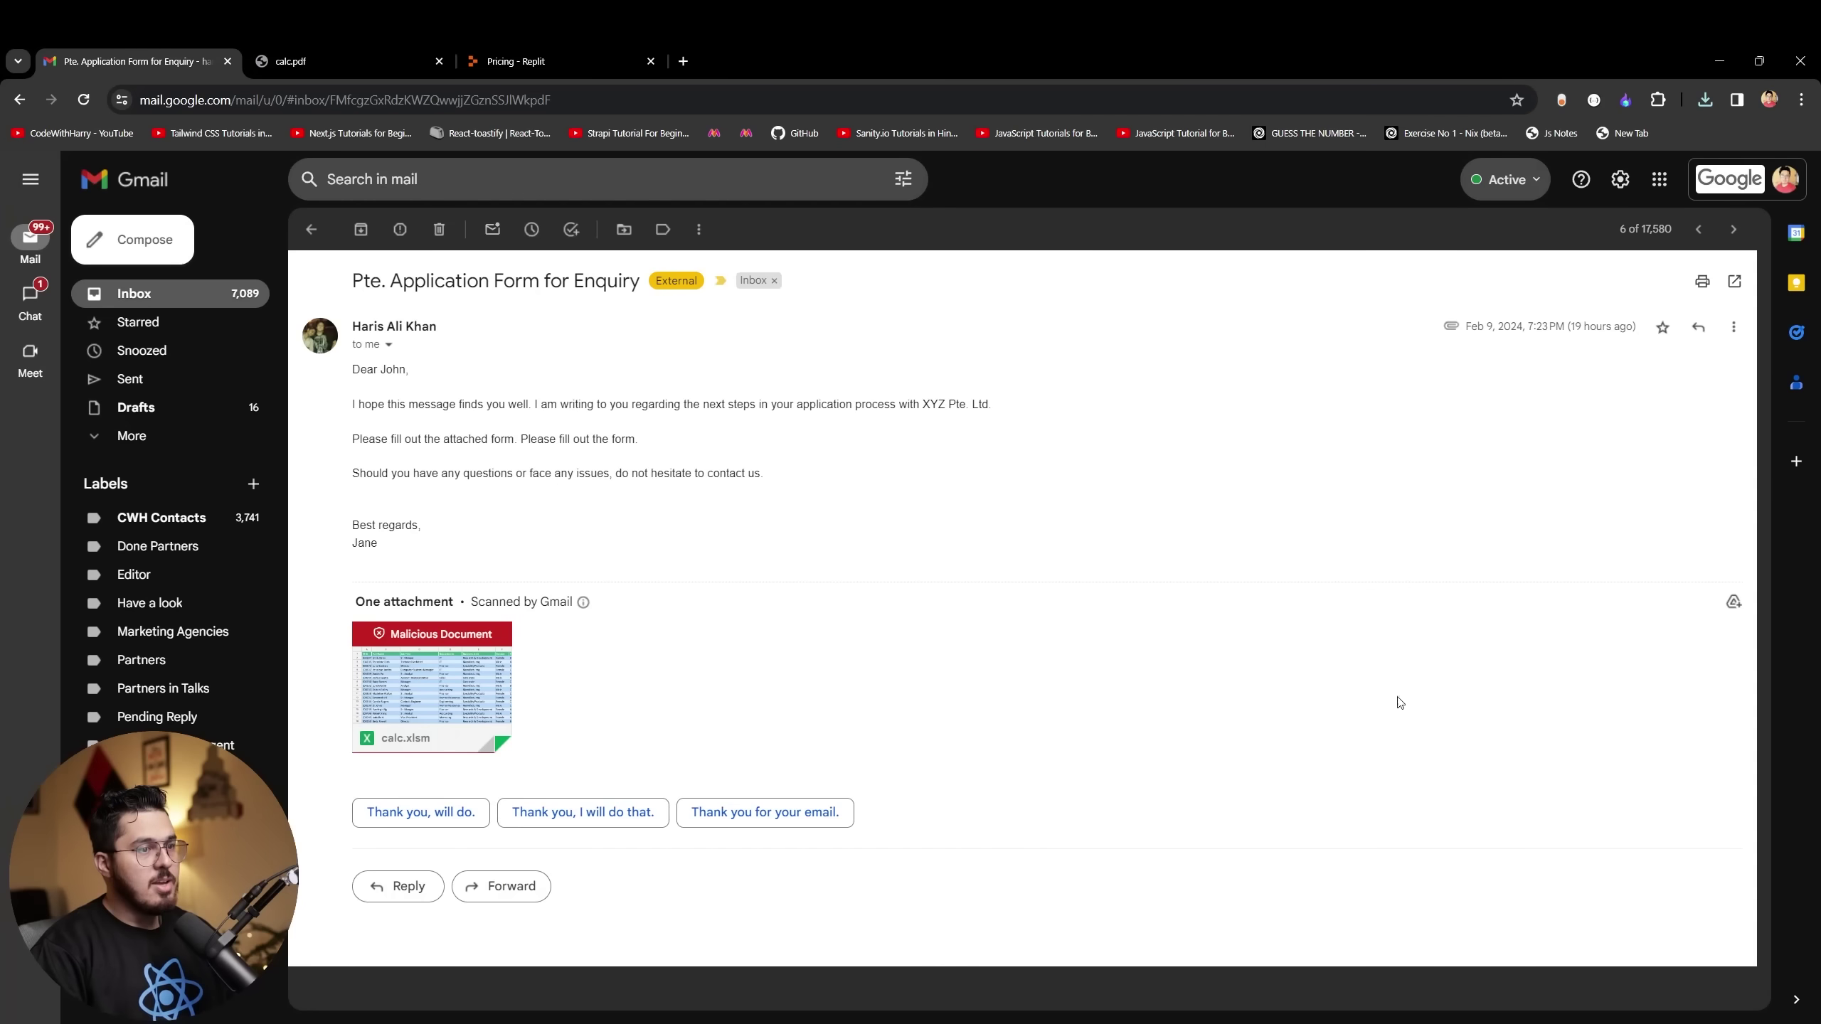
left_click(430, 685)
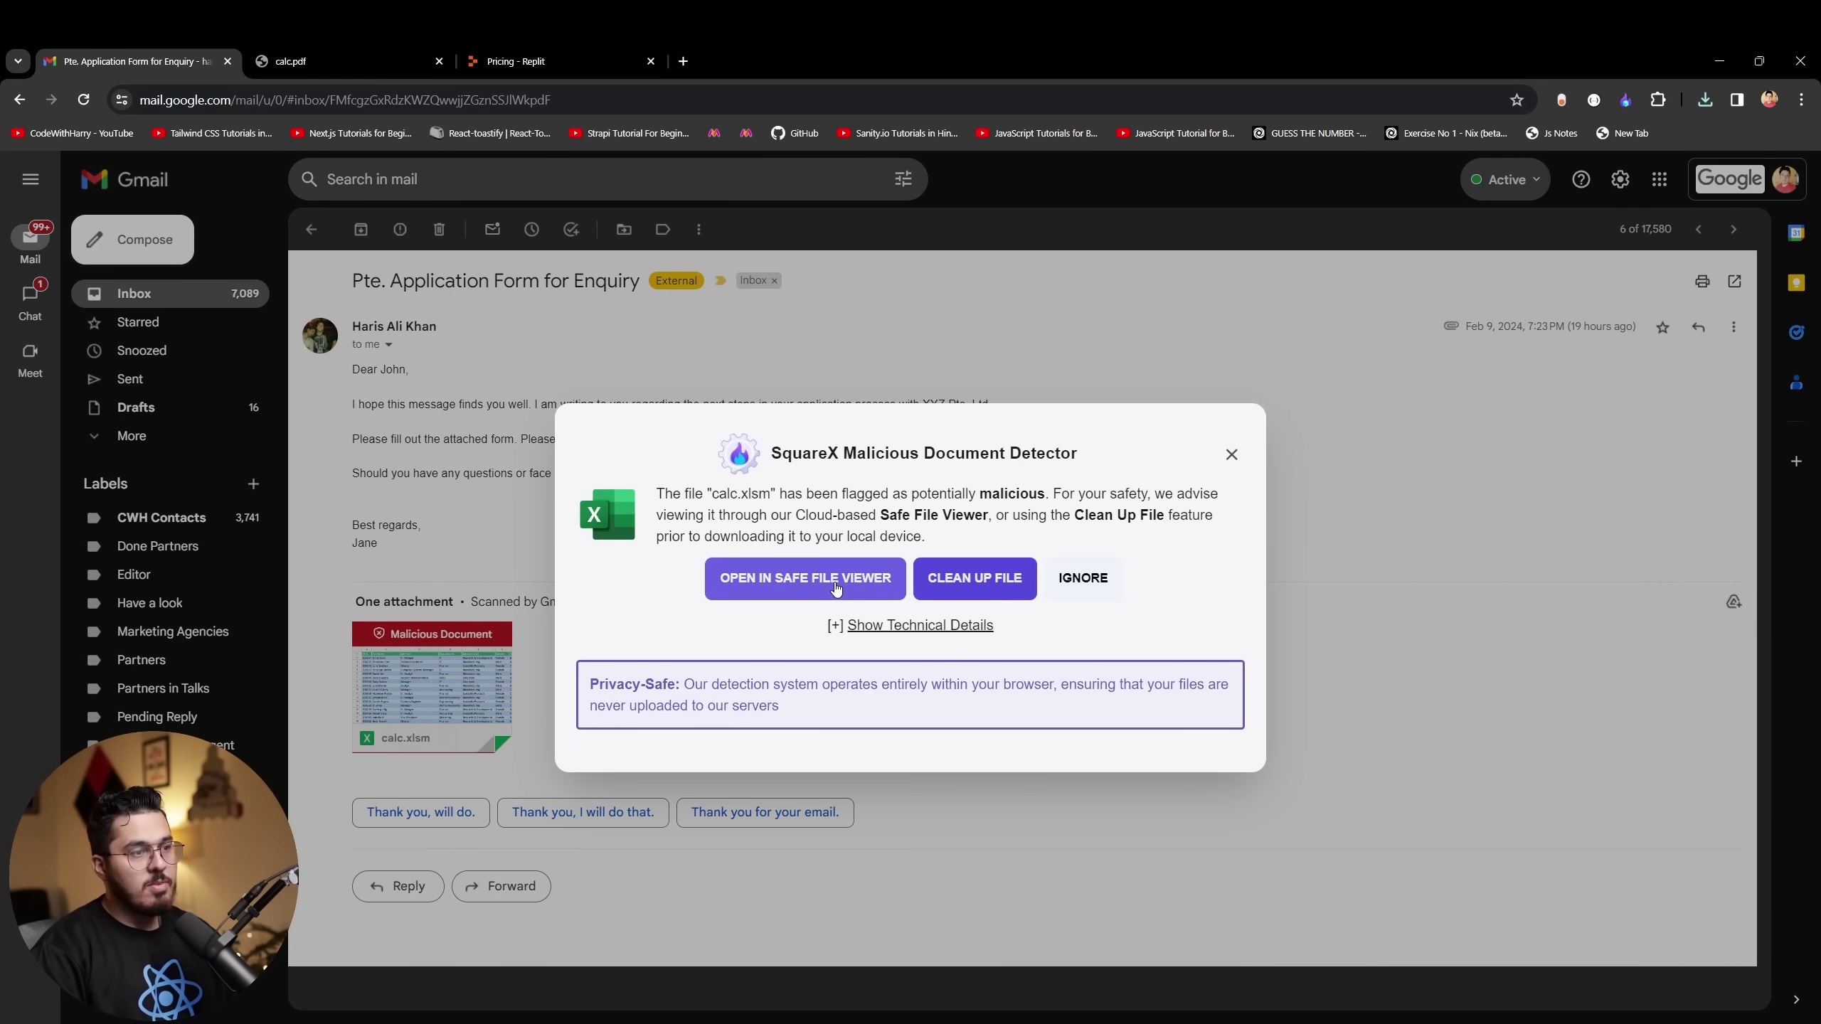
left_click(807, 589)
left_click(807, 642)
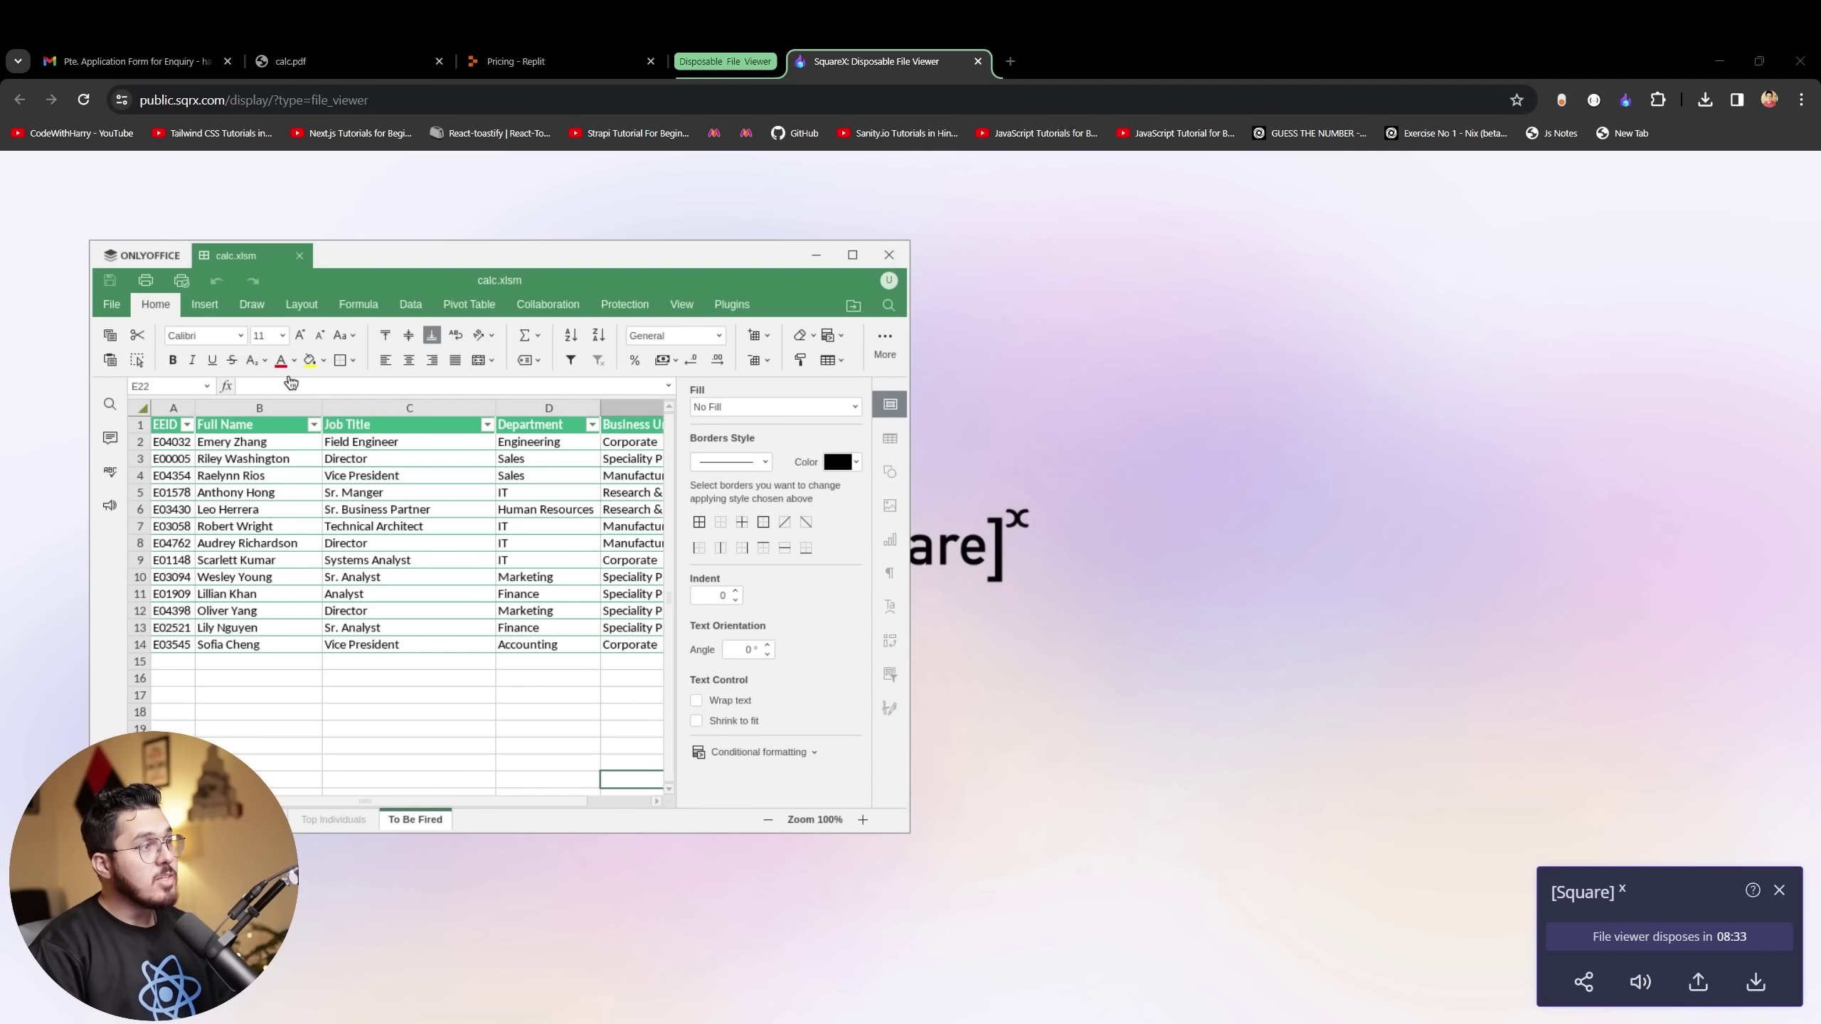
Step: Inspect the Insert and Draw tools for calc.xlsm in the disposable viewer and select job title cell C6
left_click(220, 309)
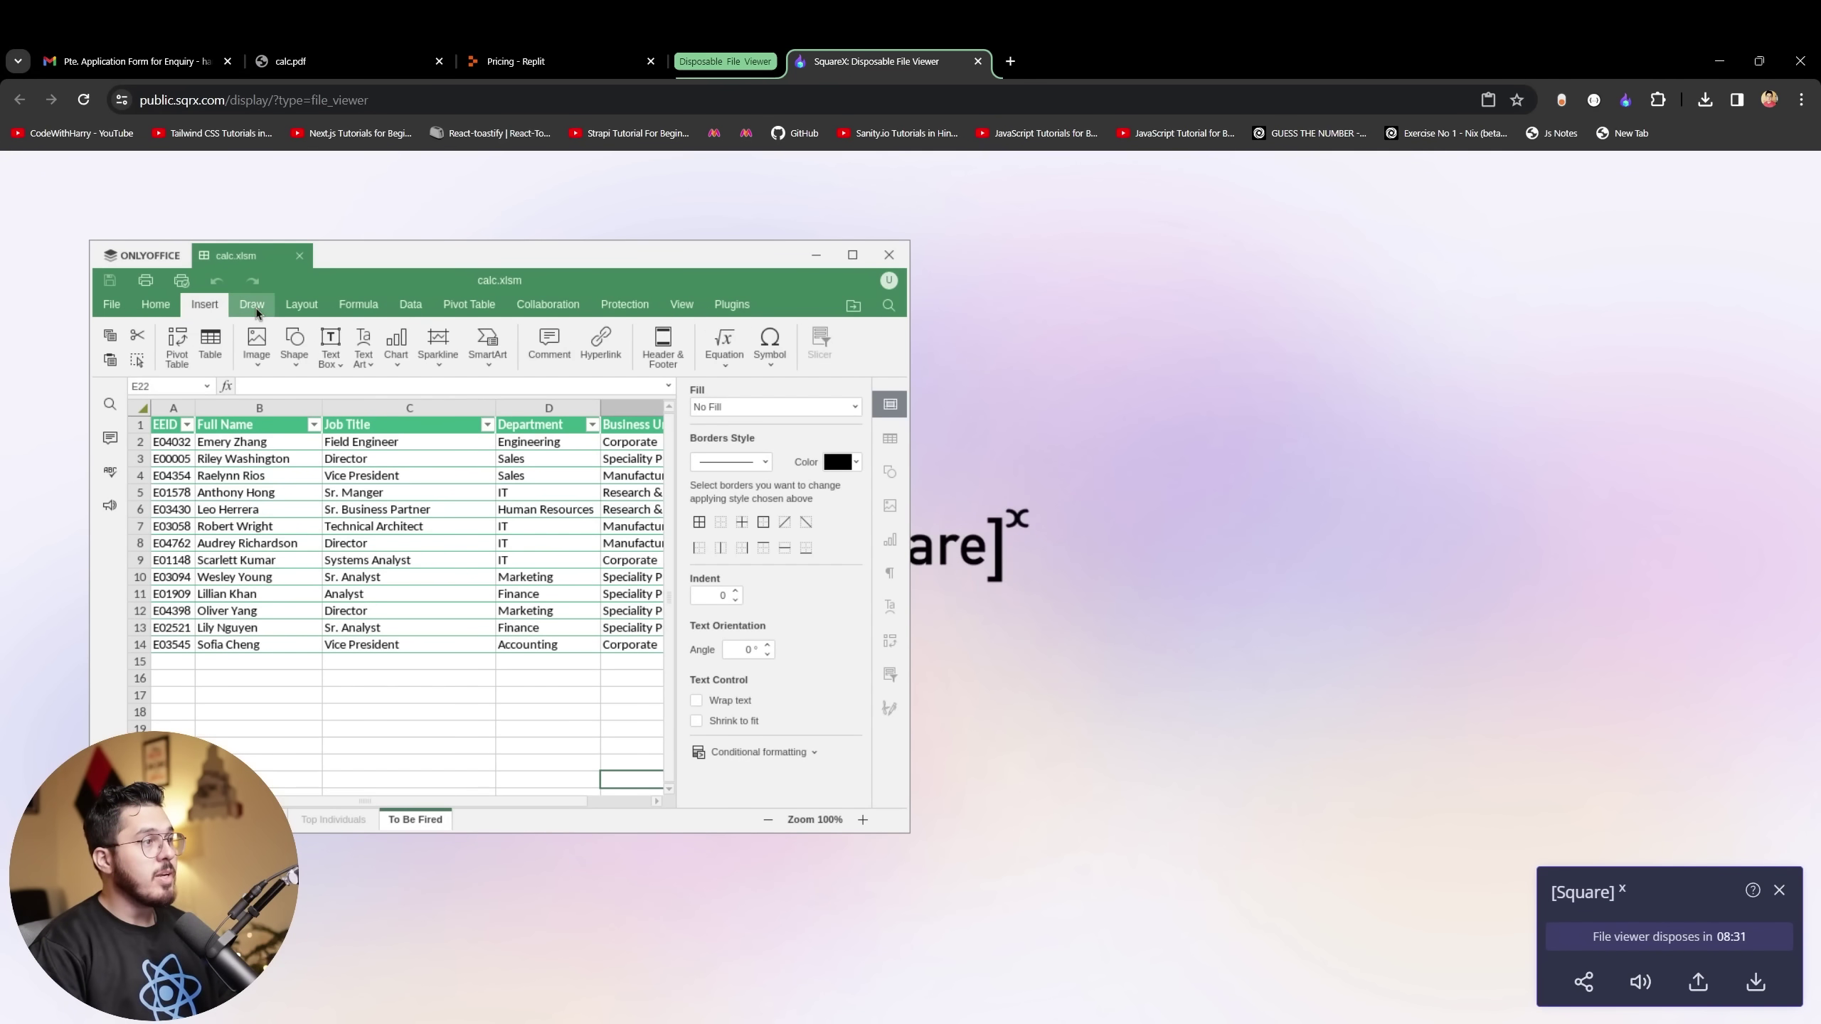
left_click(252, 304)
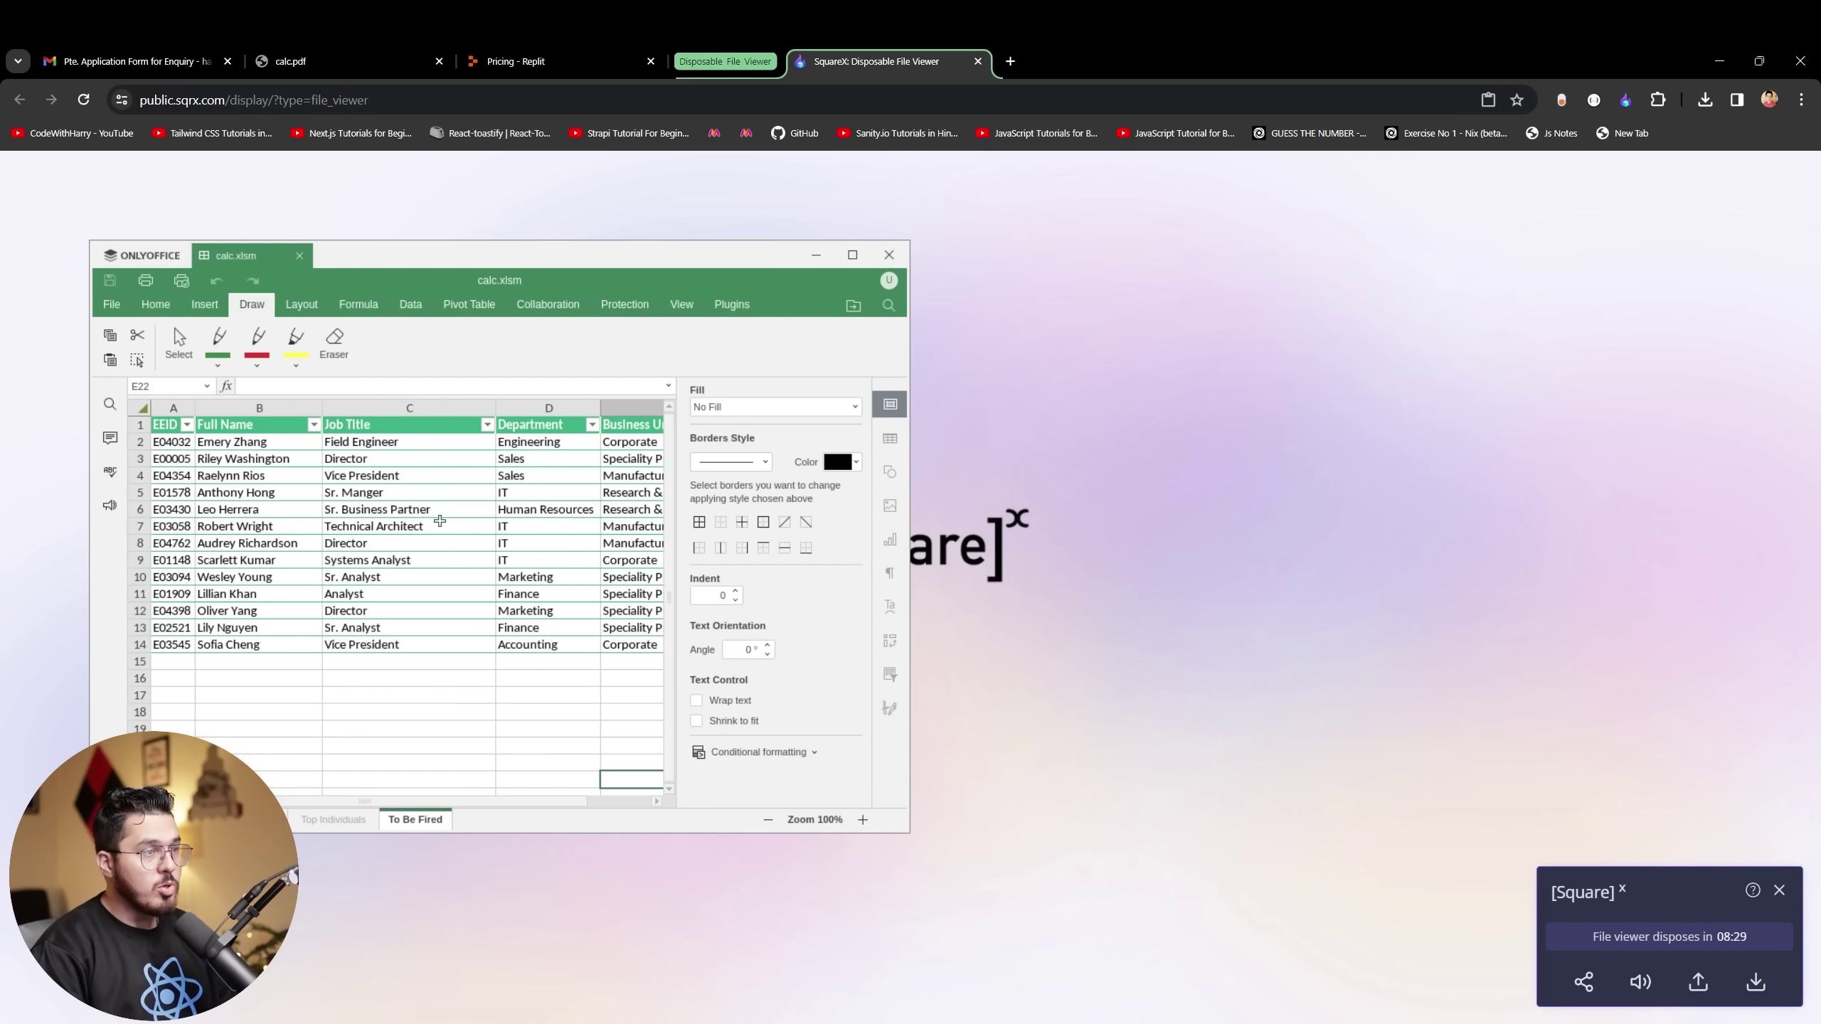
left_click(418, 512)
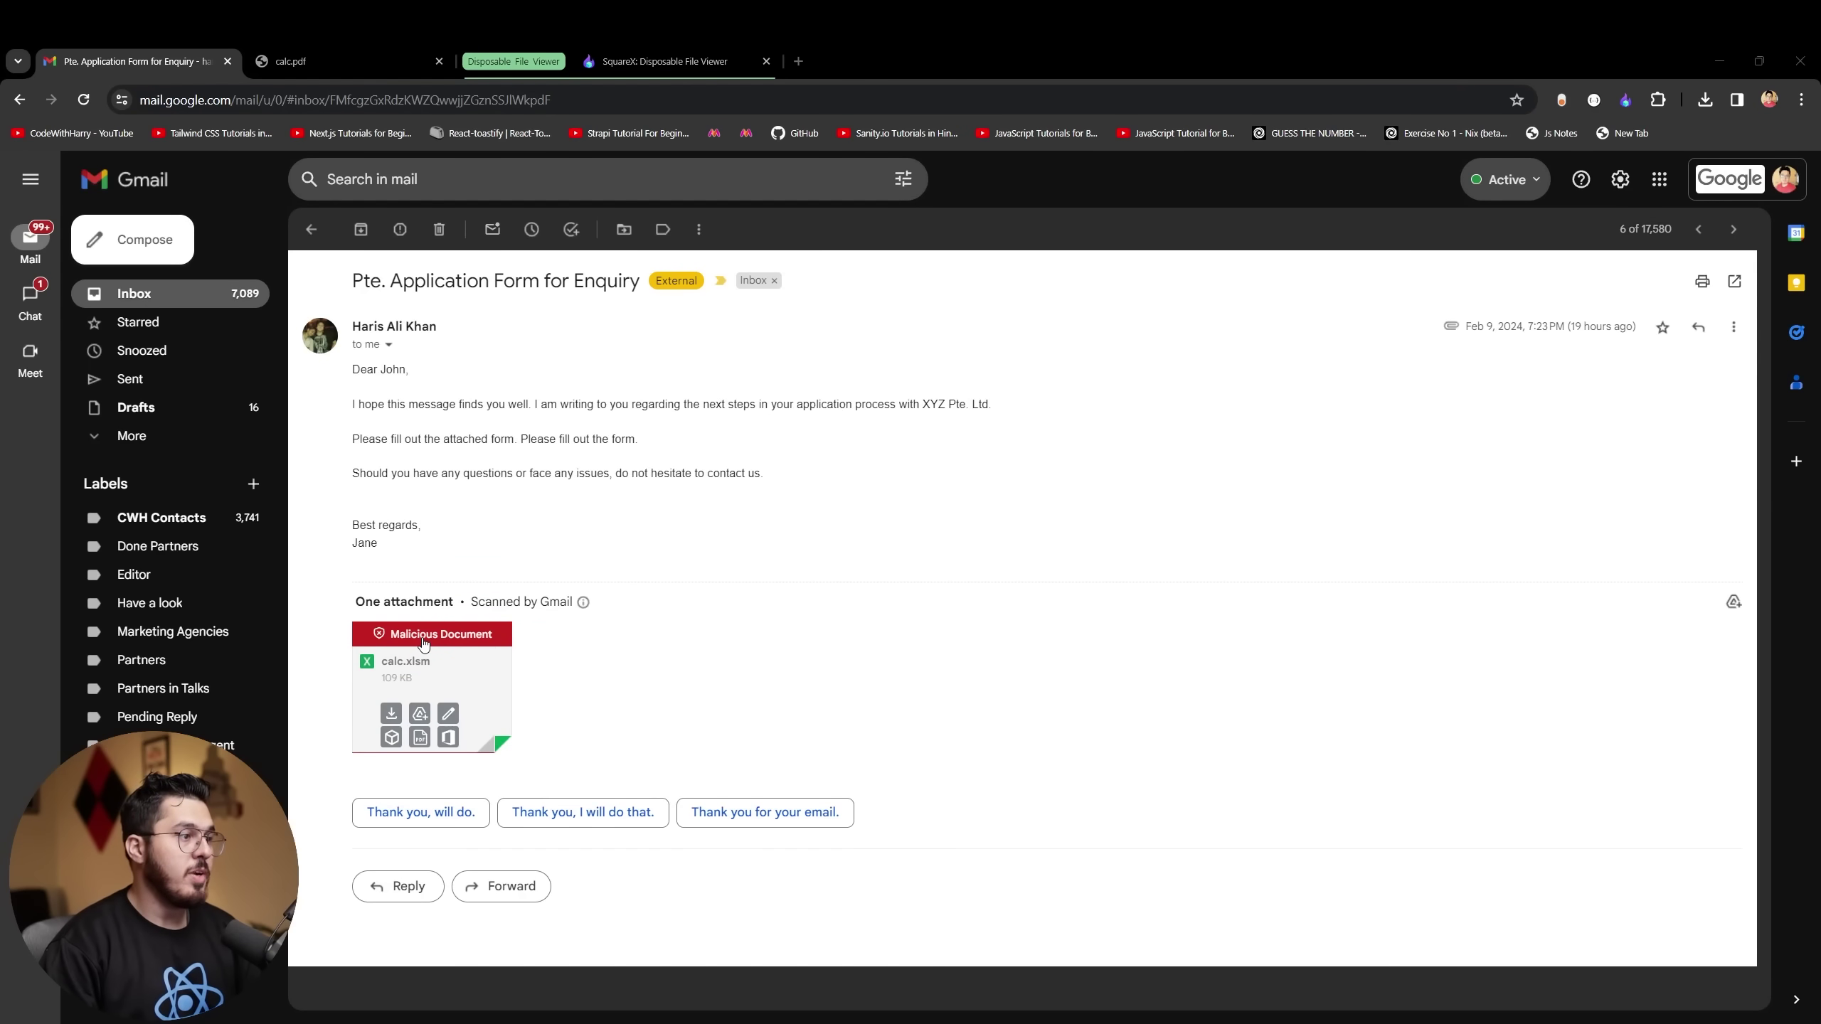
Step: Show the technical details in the malicious document warning and examine the Extension file type mismatch for calc.pdf
left_click(424, 645)
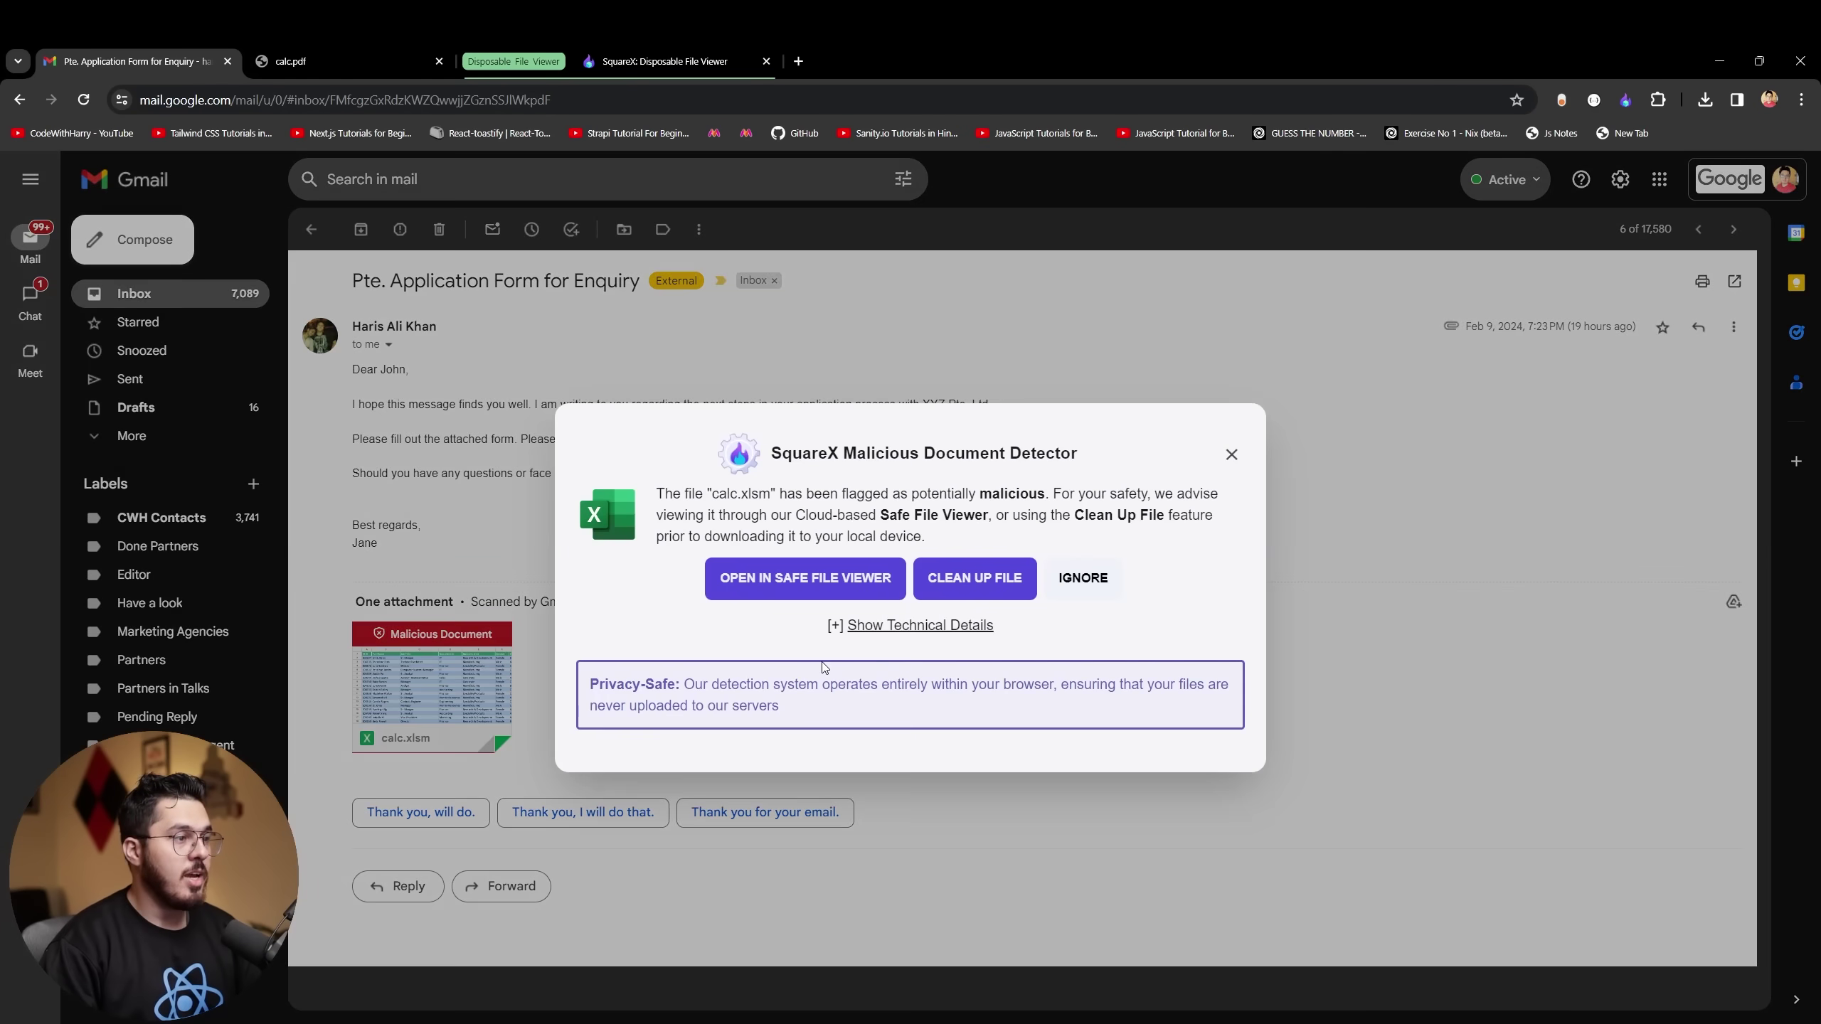
left_click(1009, 583)
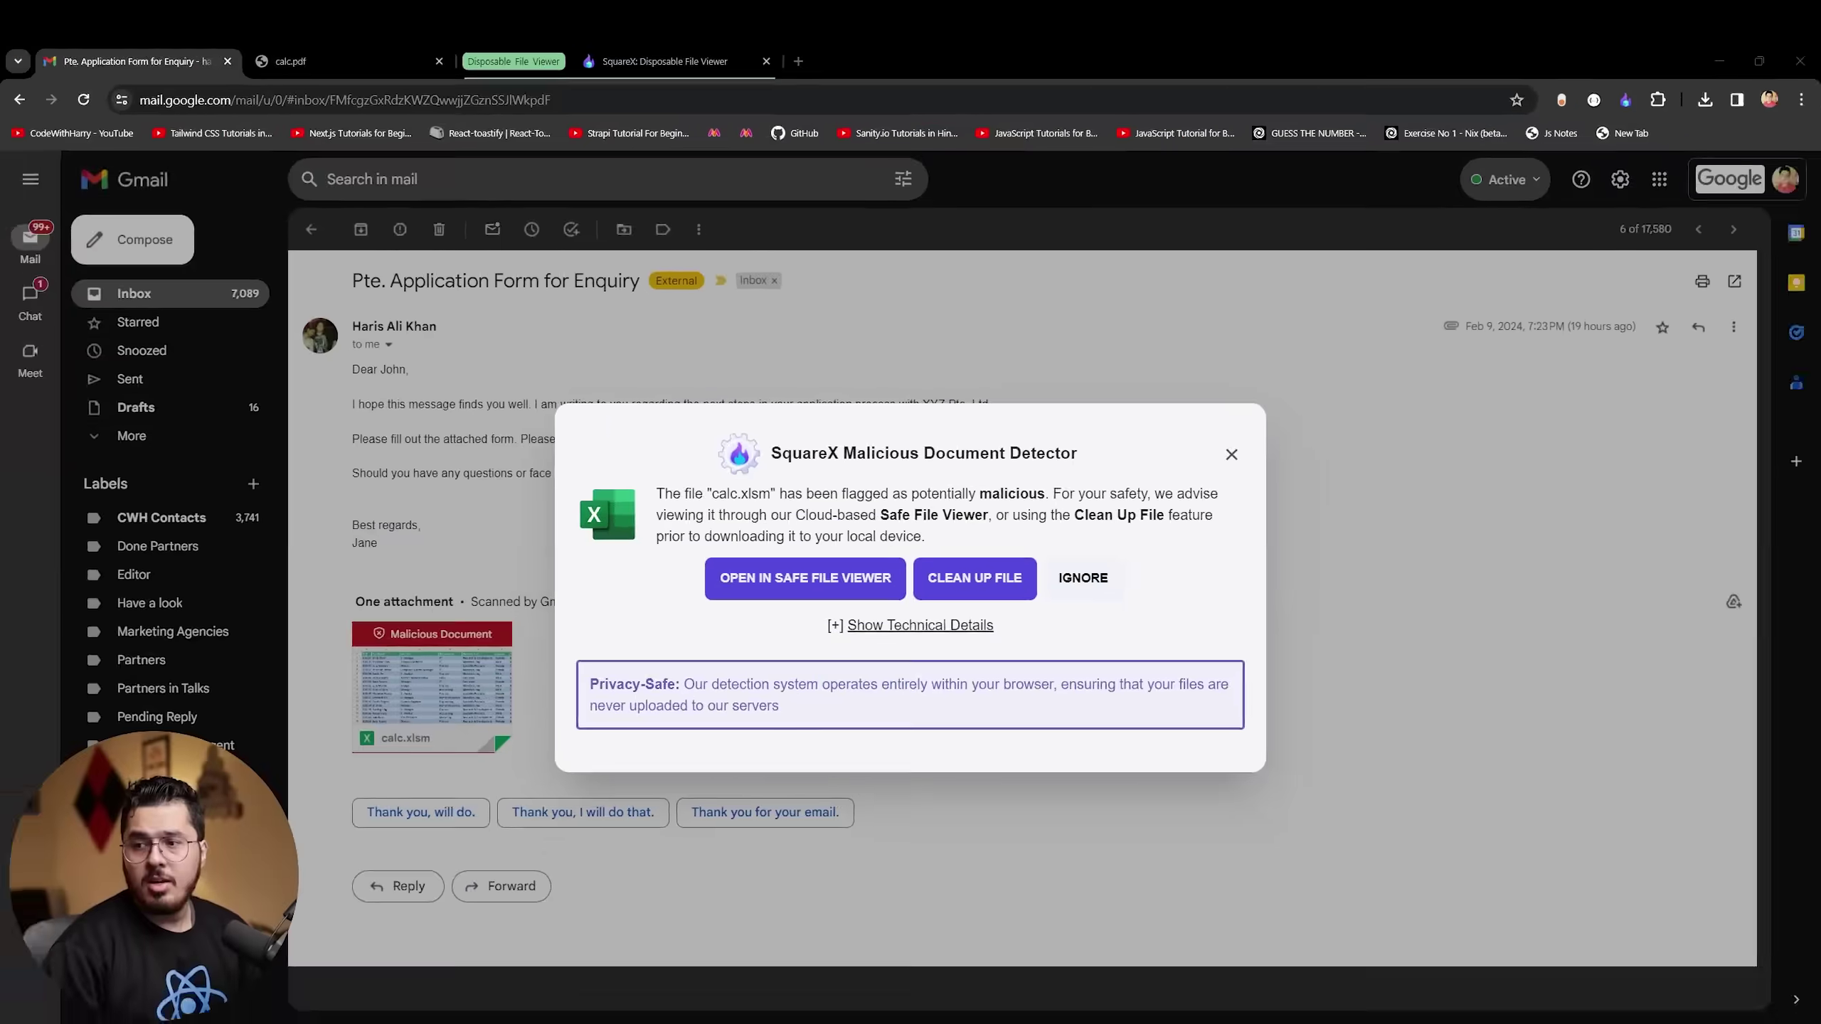
left_click(930, 750)
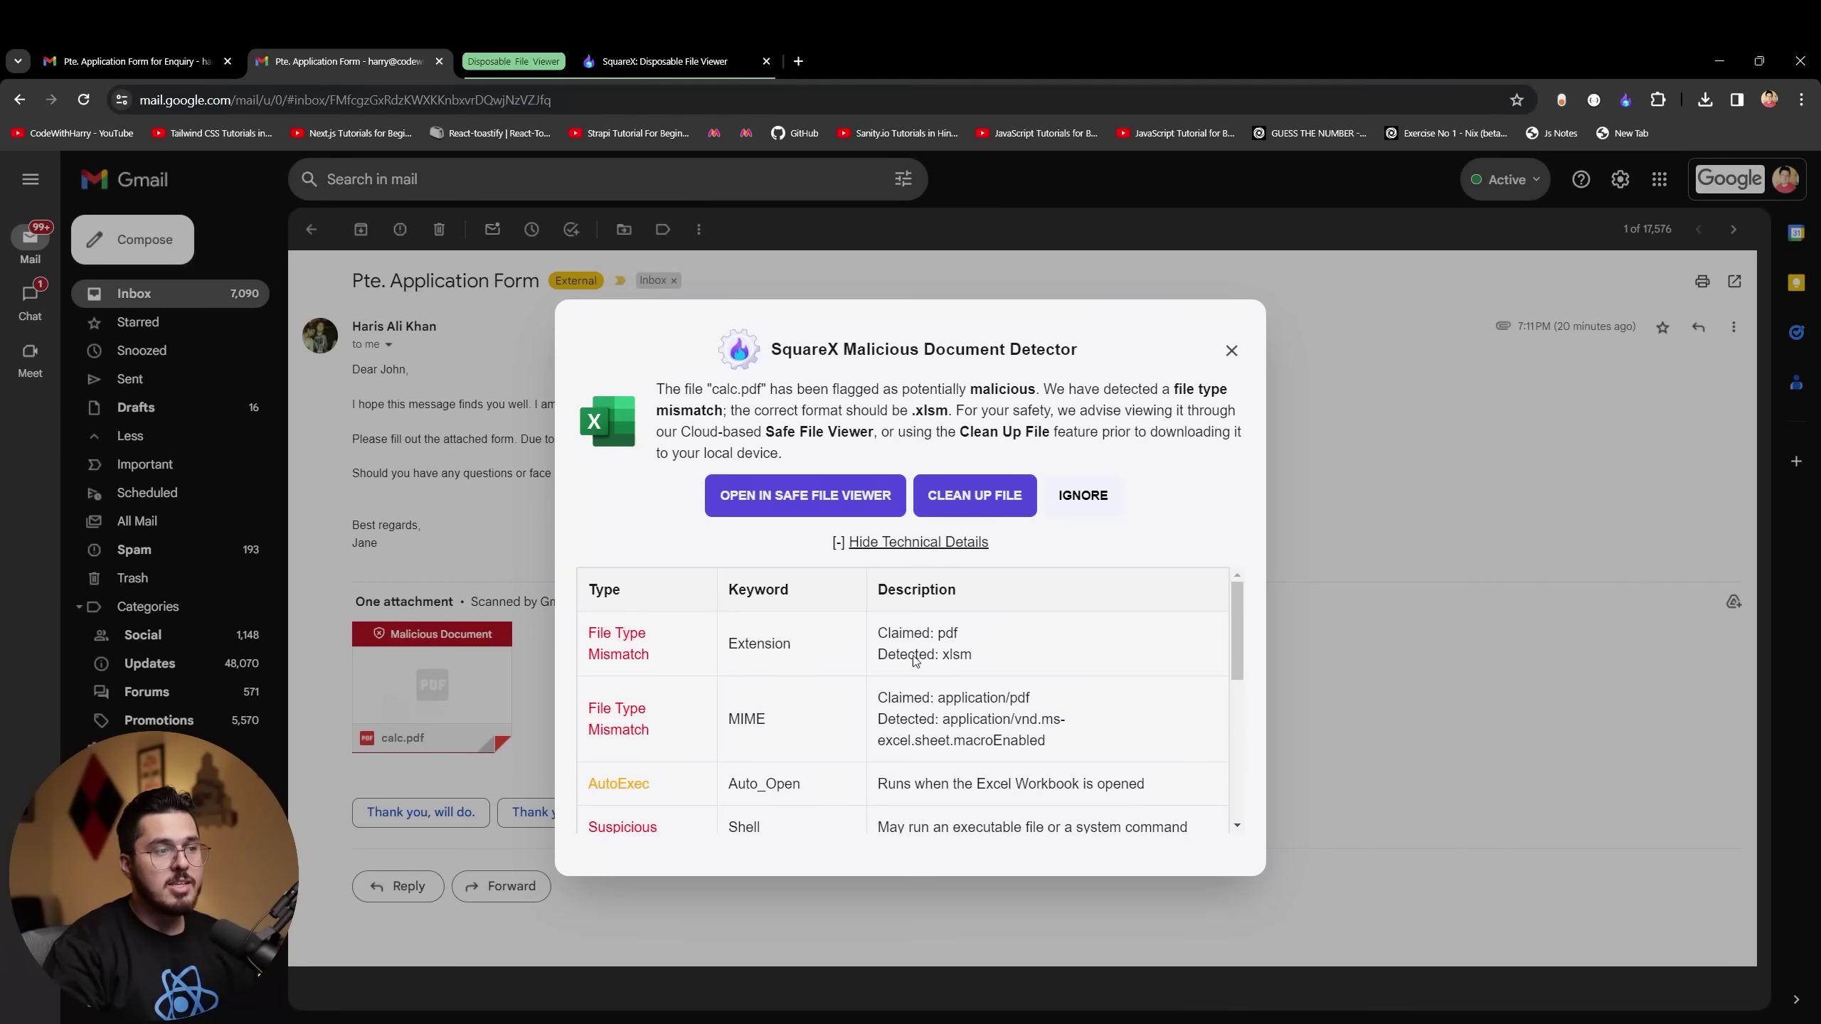
left_click_drag(730, 642, 792, 643)
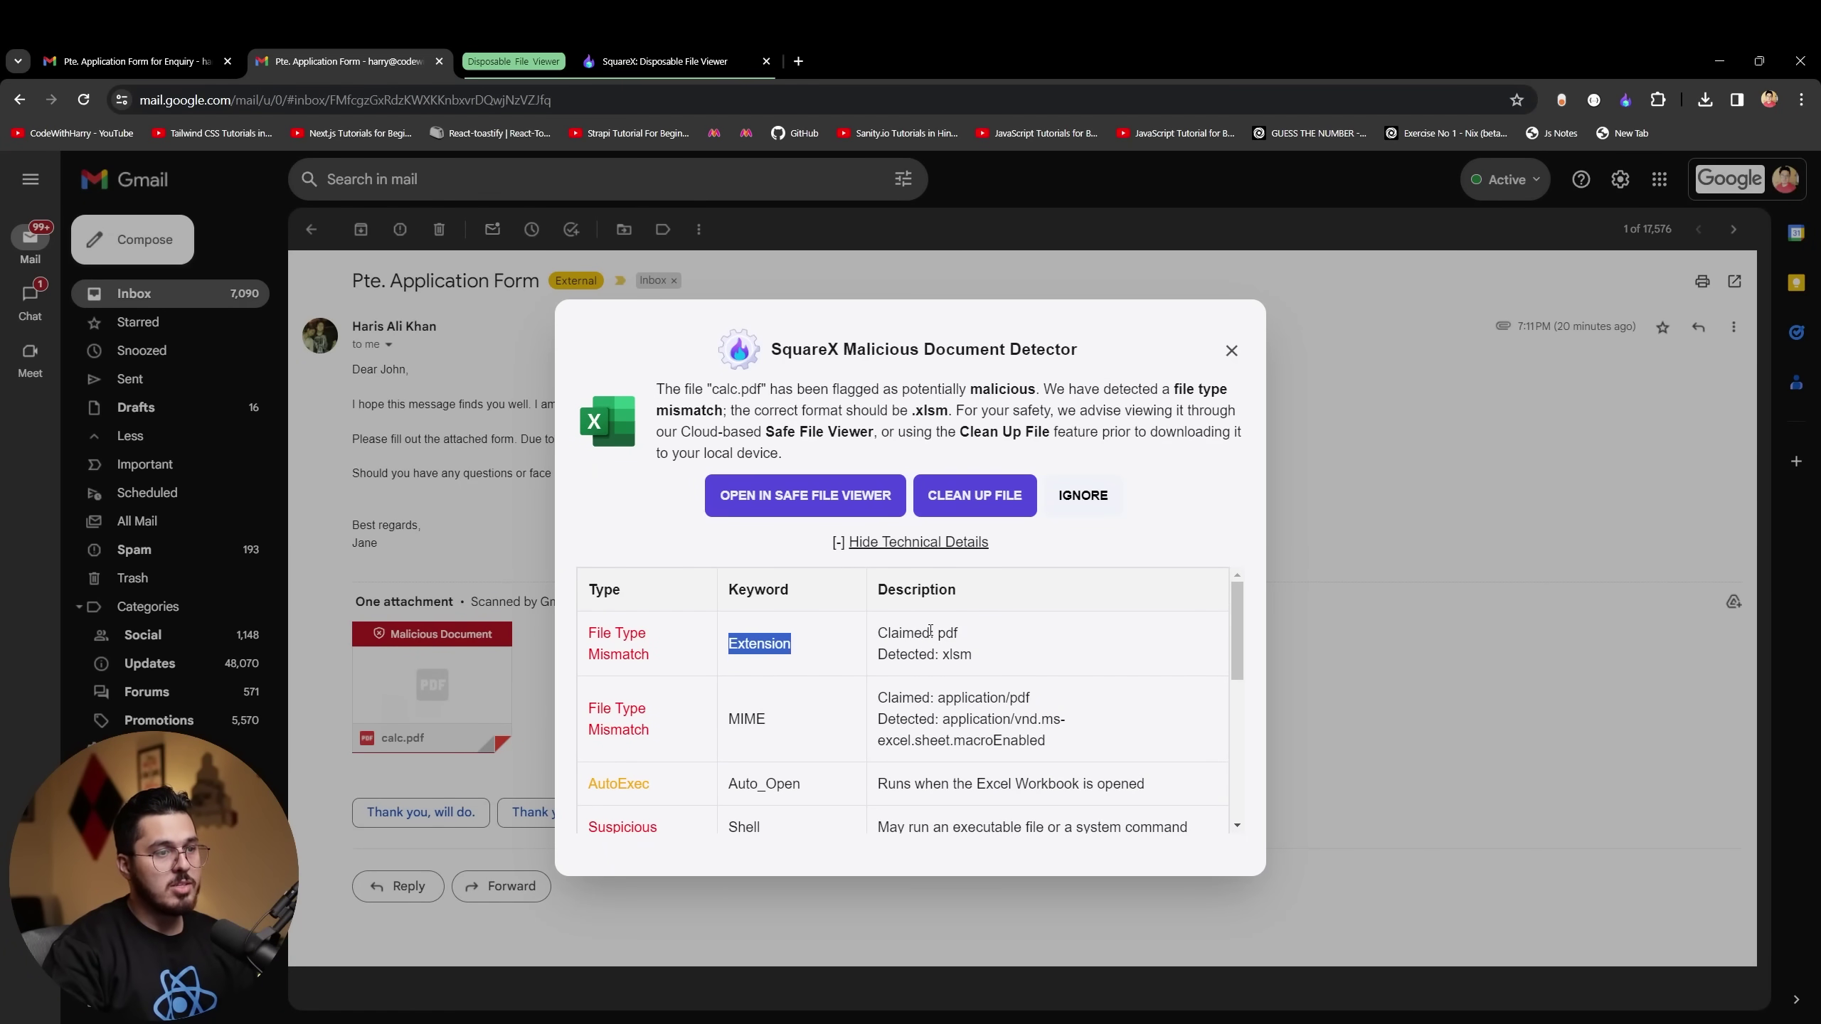
left_click_drag(940, 632, 982, 659)
left_click(983, 659)
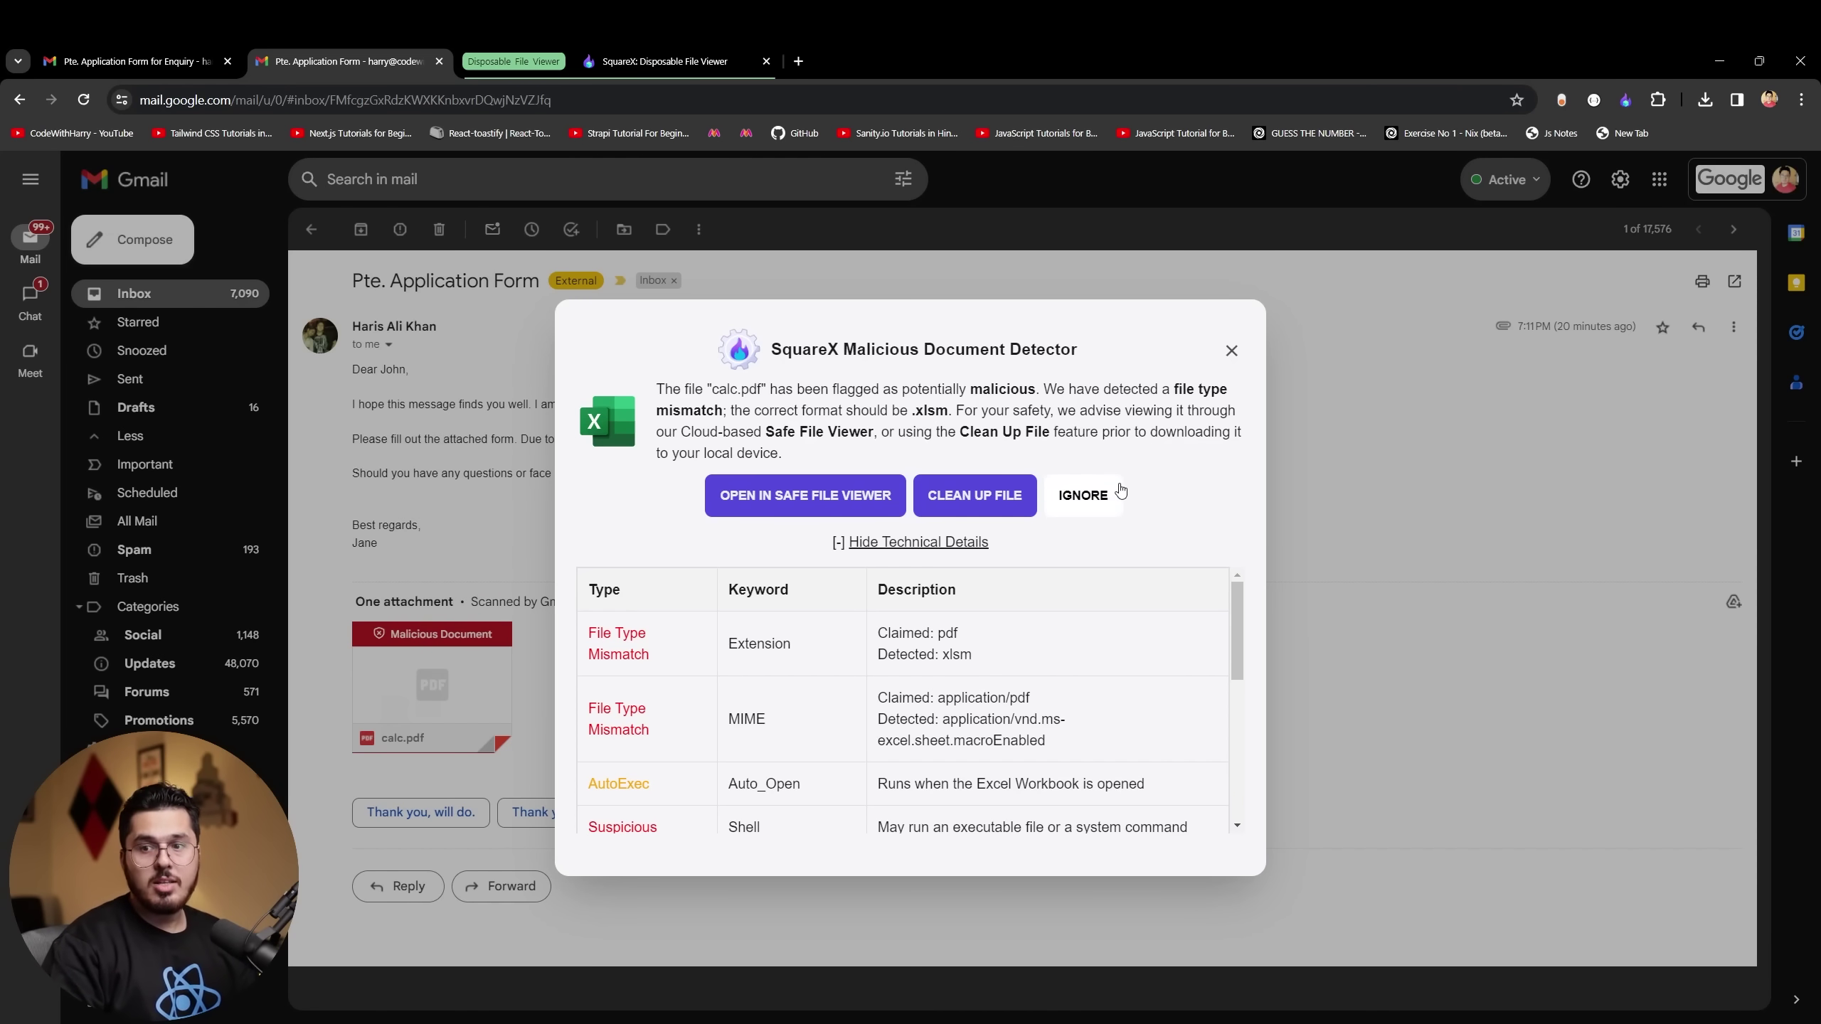
Step: Examine the MIME mismatch, AutoExec, Suspicious and IOC entries in calc.pdf's technical details
scroll(828, 757, "down", 2)
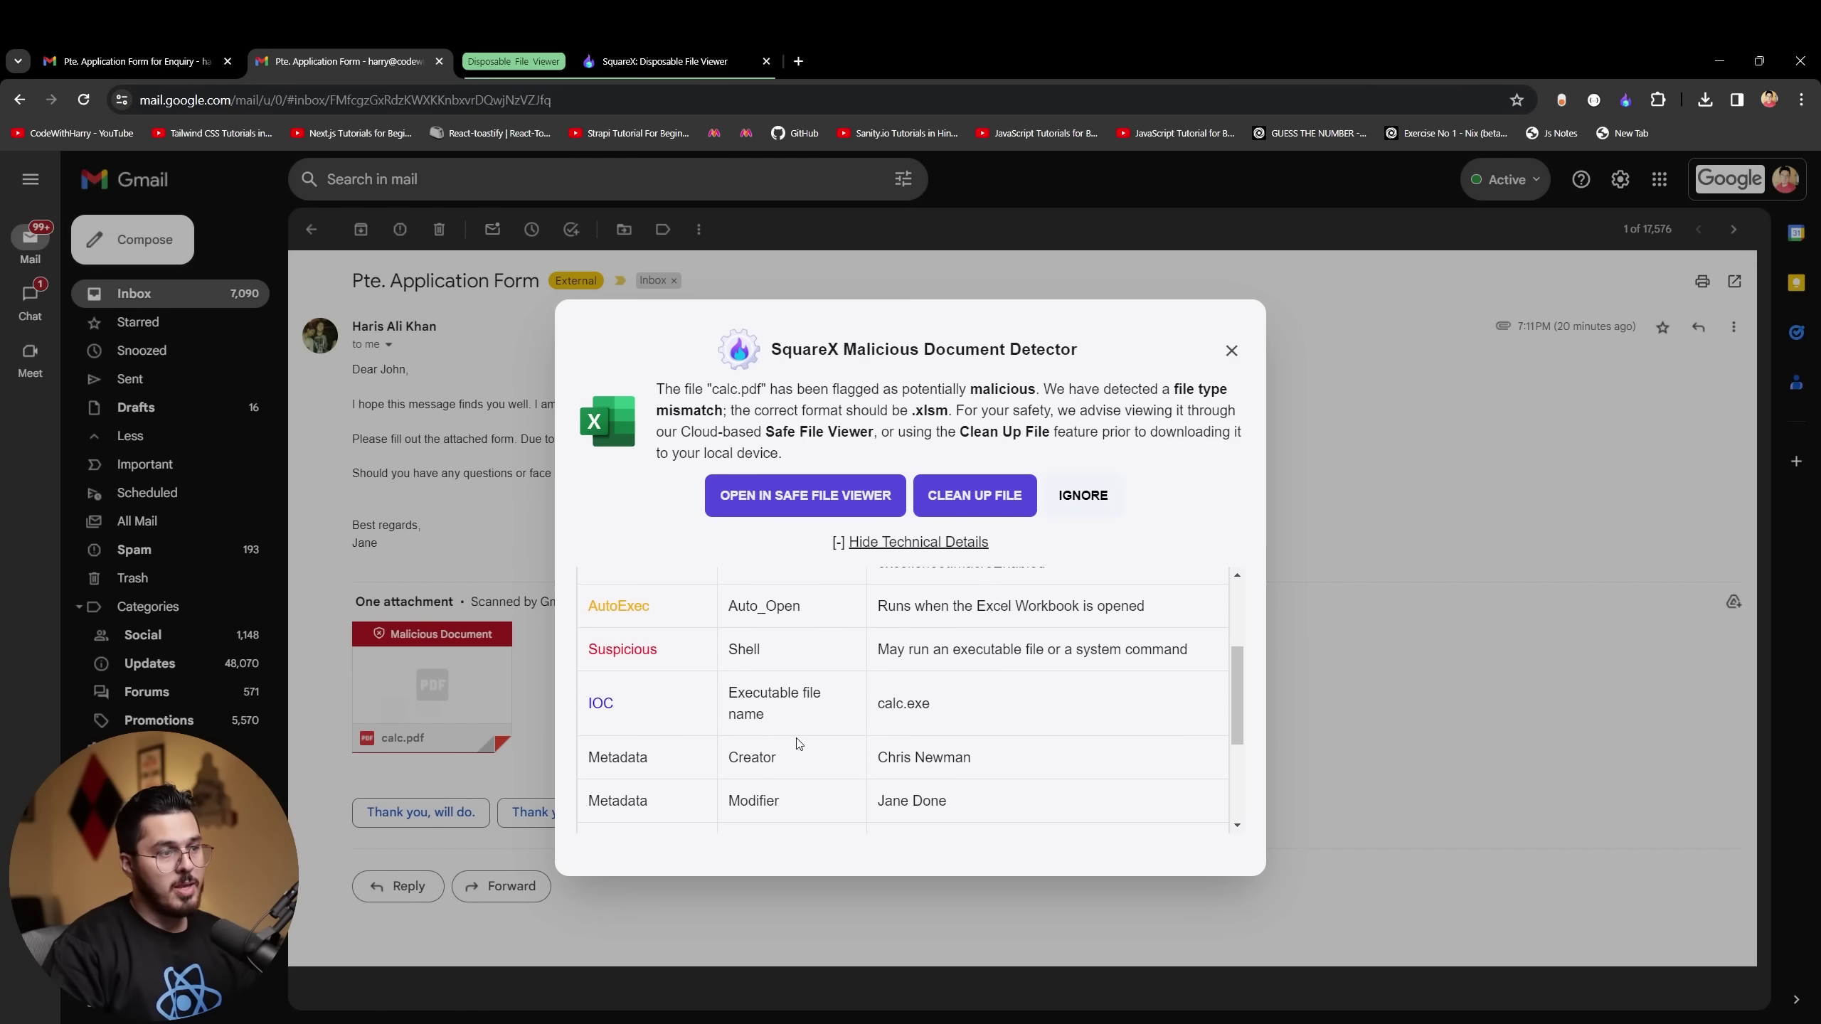
left_click_drag(629, 613, 1018, 774)
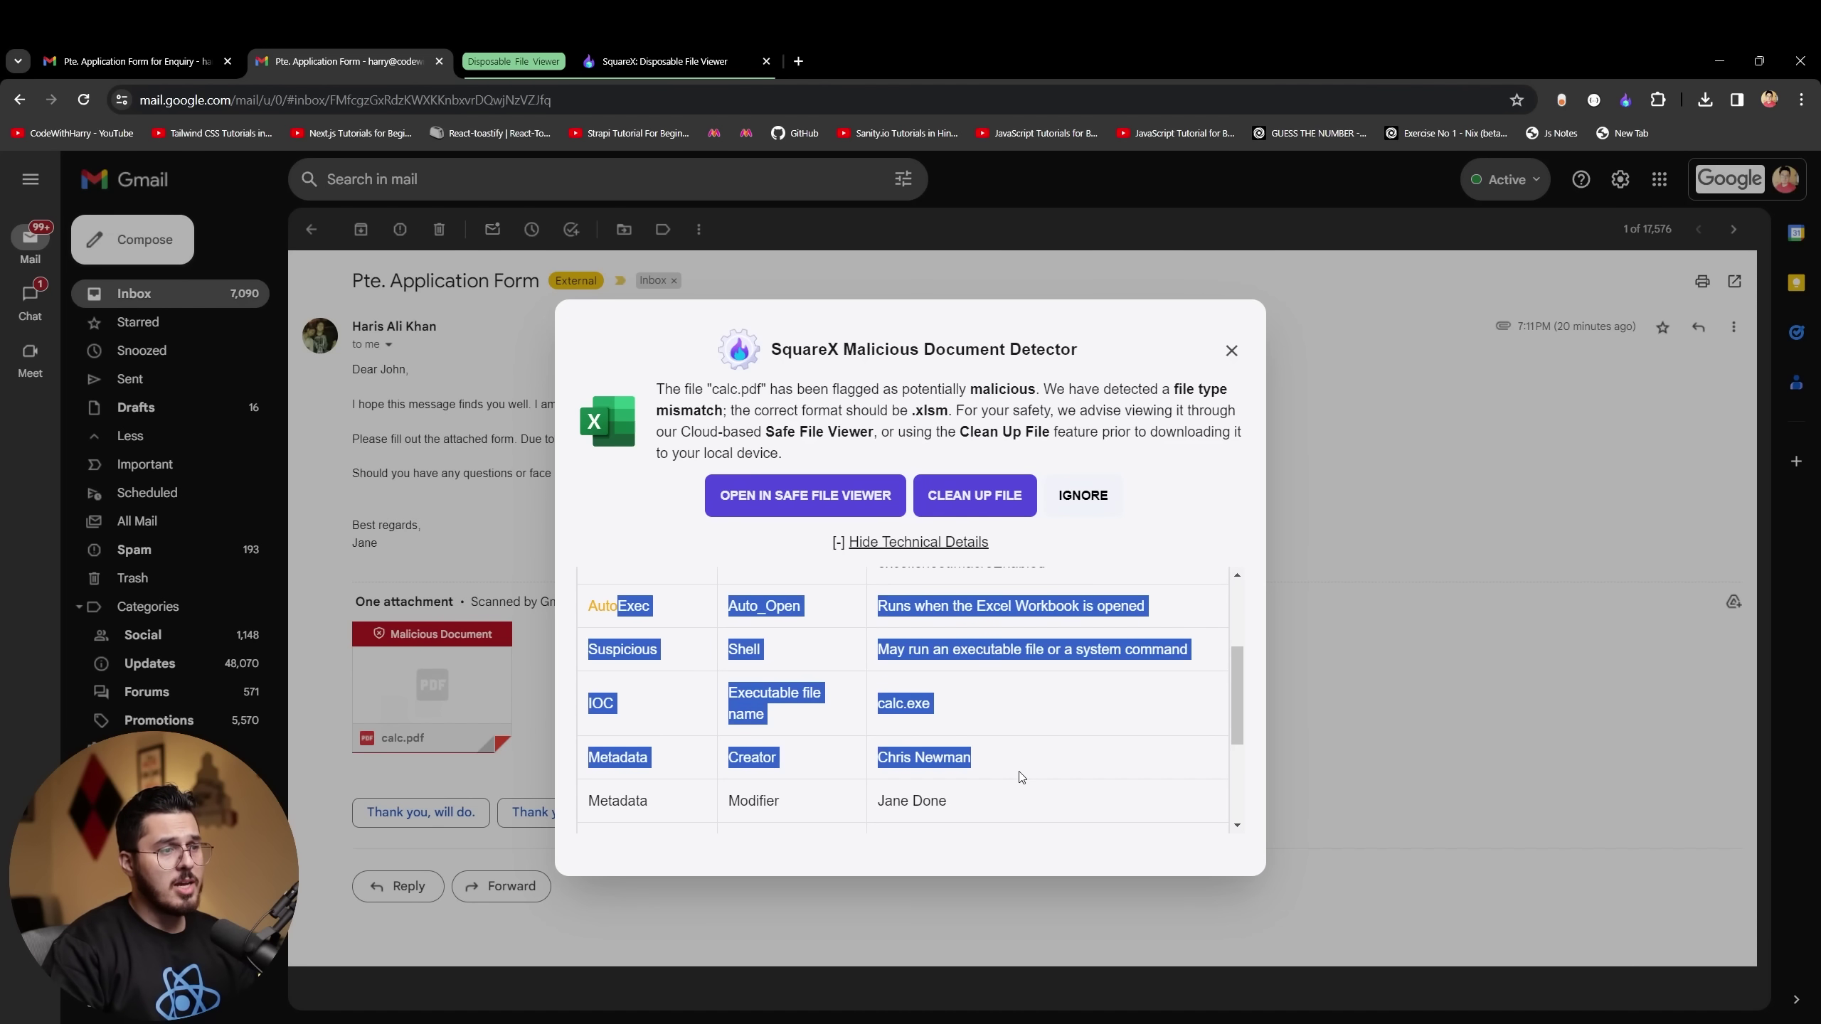
left_click(1017, 774)
scroll(852, 743, "up", 1)
left_click_drag(594, 694, 1058, 752)
left_click(1166, 699)
left_click(841, 654)
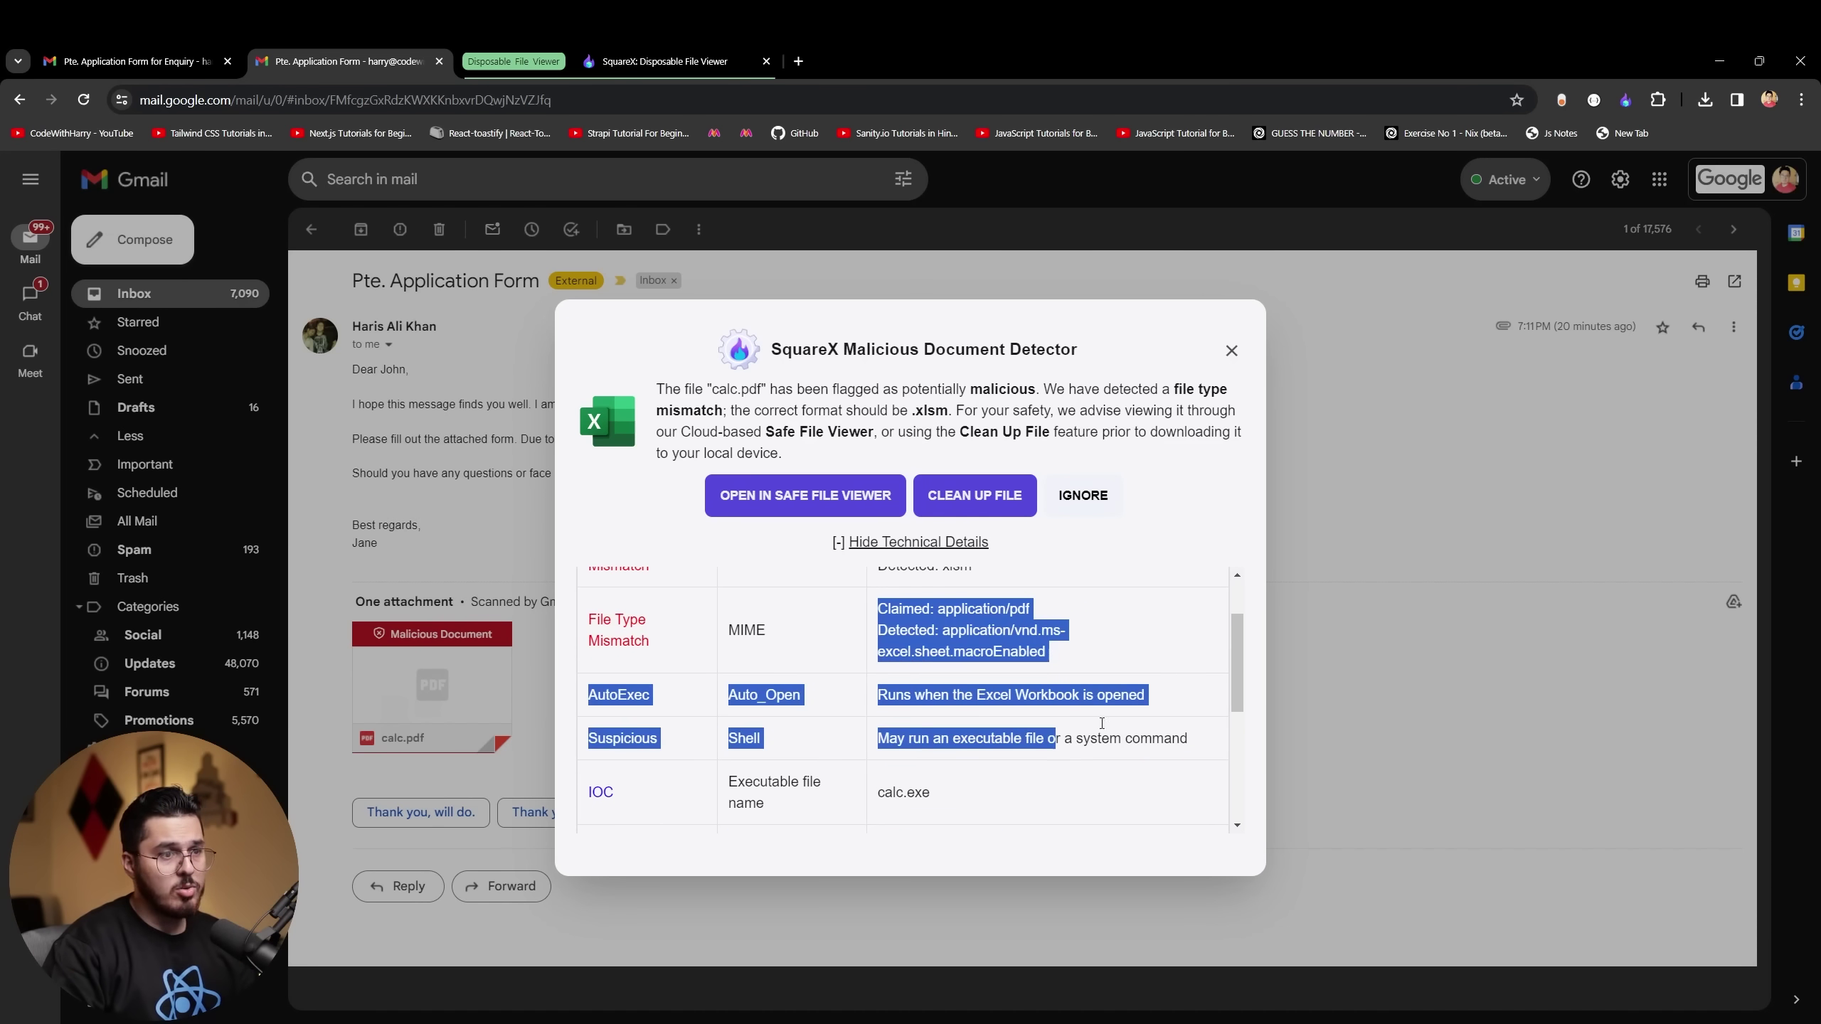
left_click(1167, 690)
left_click_drag(597, 695, 1067, 695)
scroll(1067, 694, "down", 4)
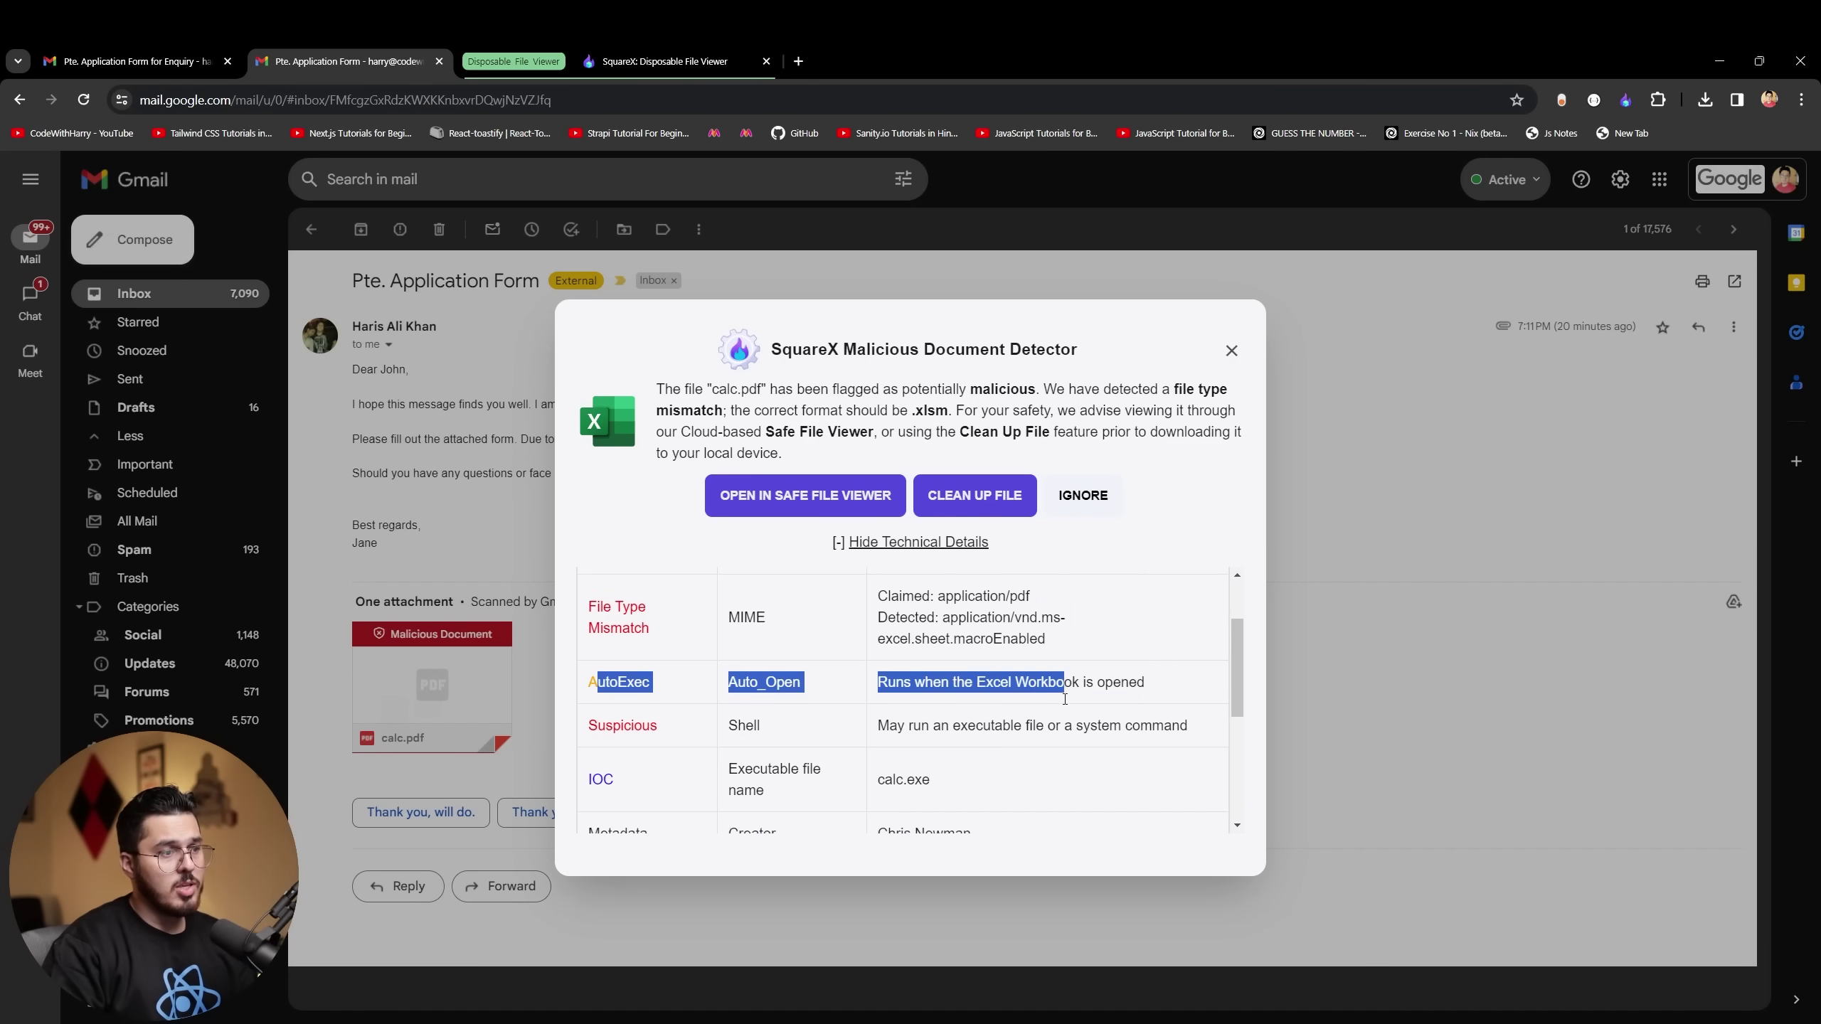
scroll(807, 764, "up", 5)
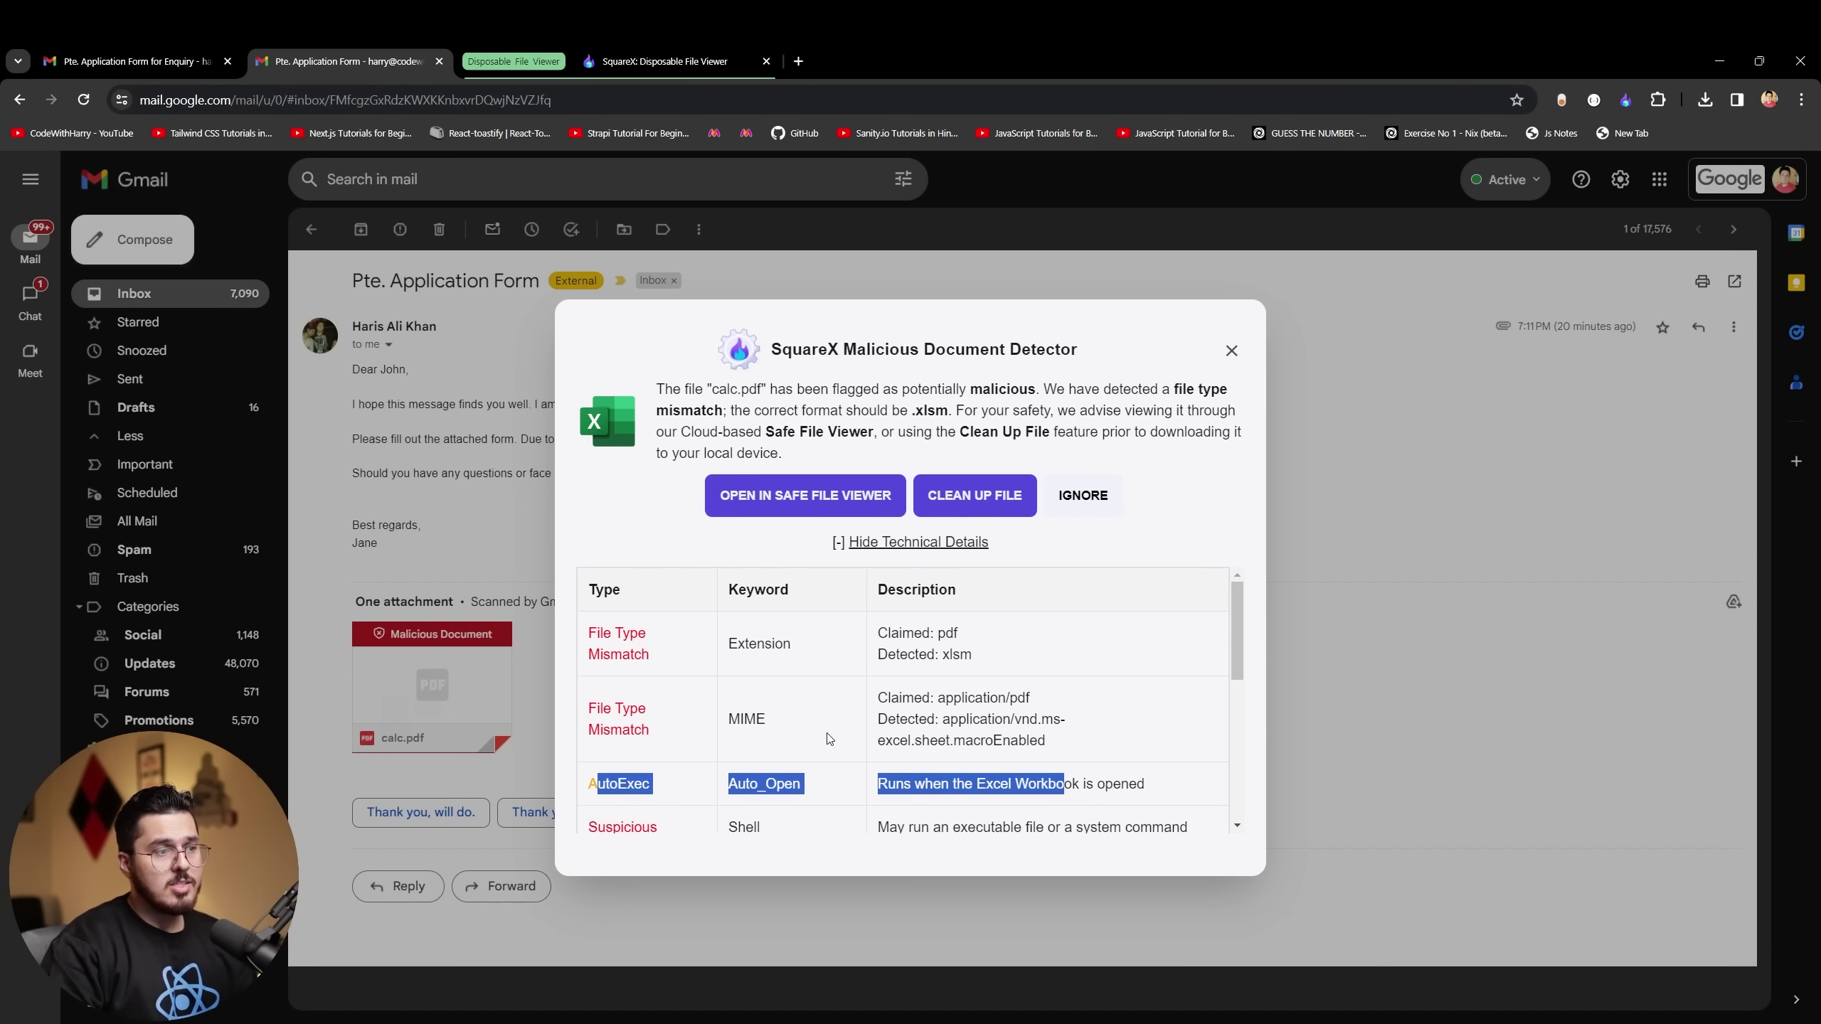
scroll(831, 739, "down", 4)
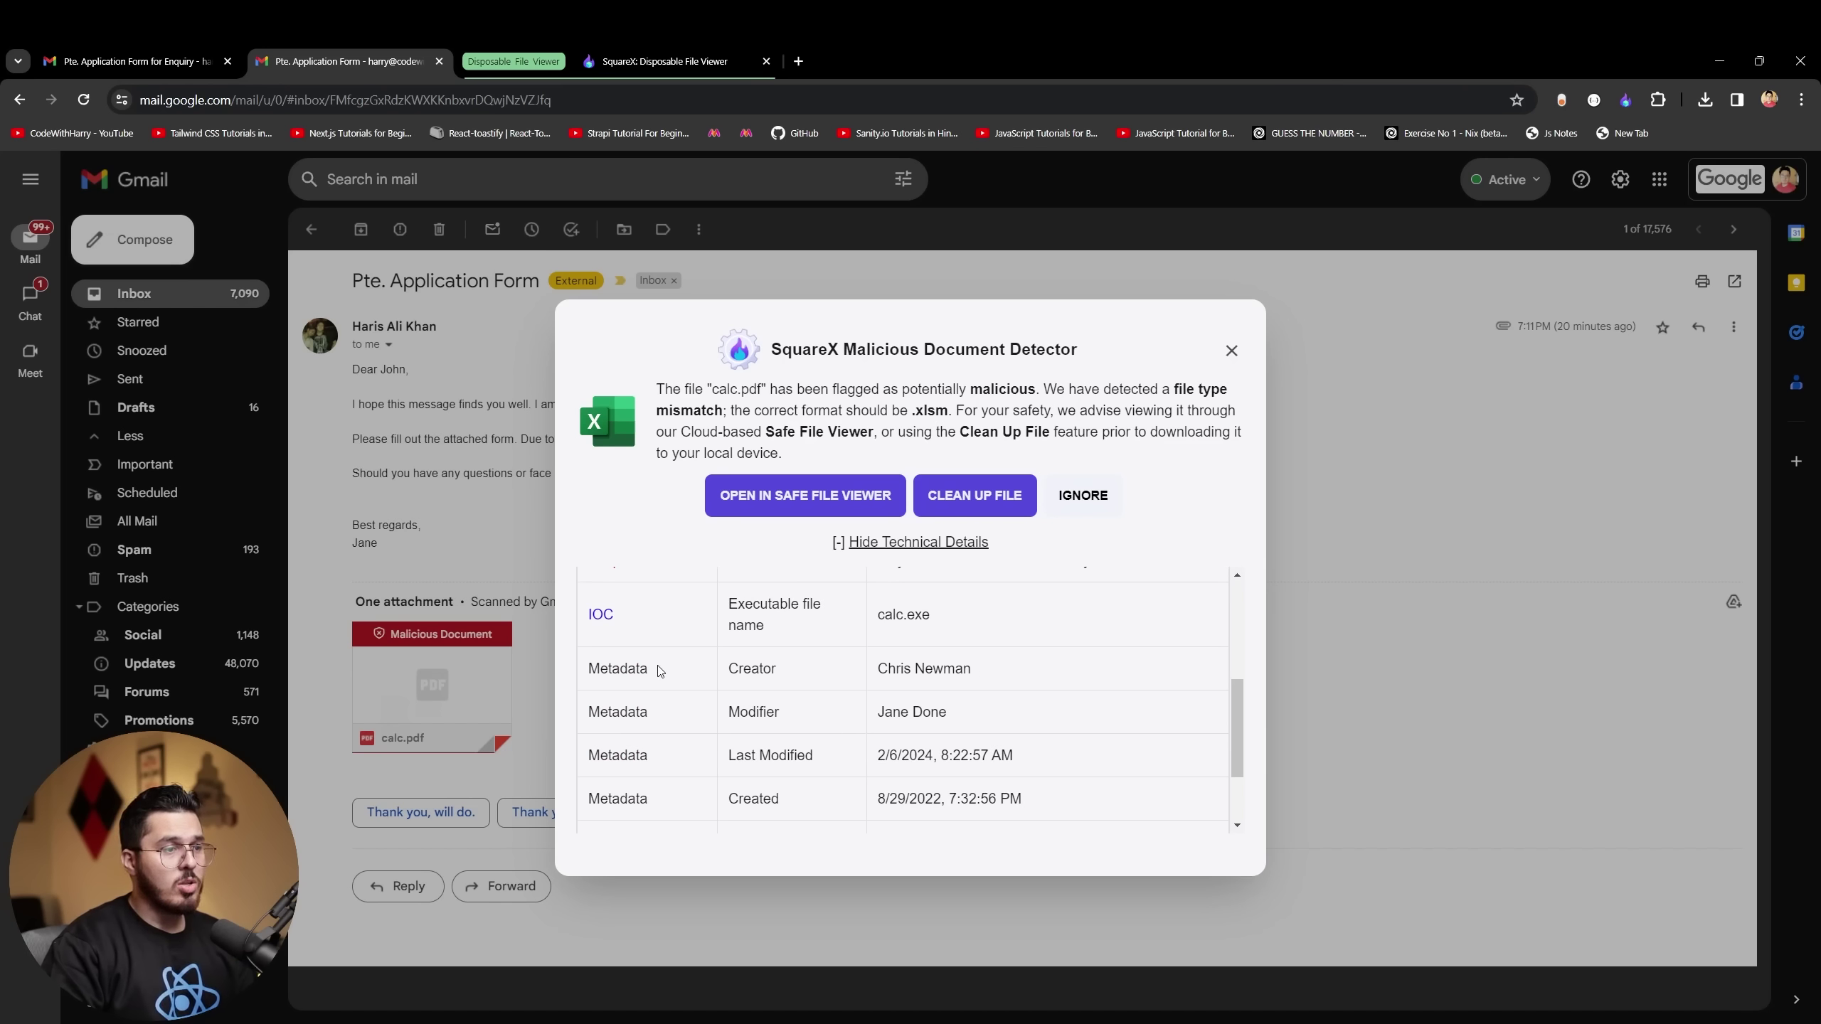
Step: Examine the creator, modifier and last modified metadata entries in calc.pdf's technical details
left_click_drag(590, 678, 1091, 682)
left_click_drag(601, 711, 1039, 726)
left_click(601, 748)
left_click_drag(601, 748, 1069, 756)
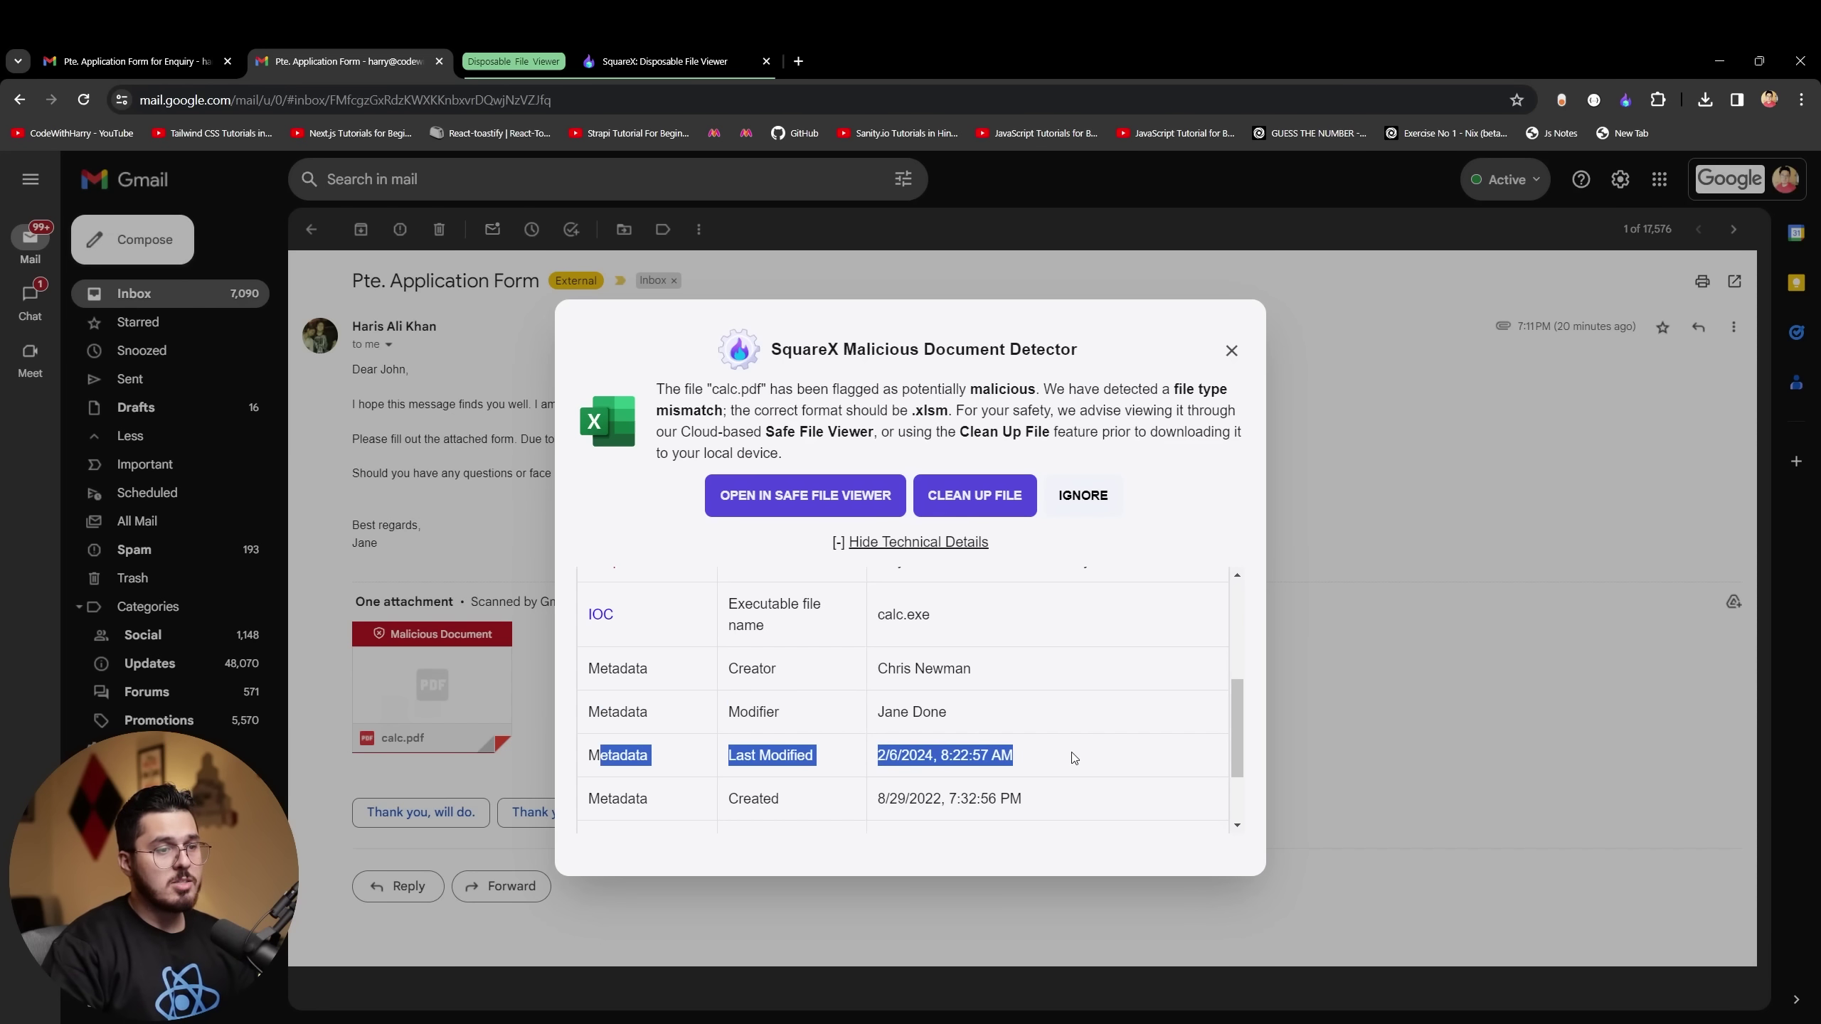
scroll(925, 711, "down", 1)
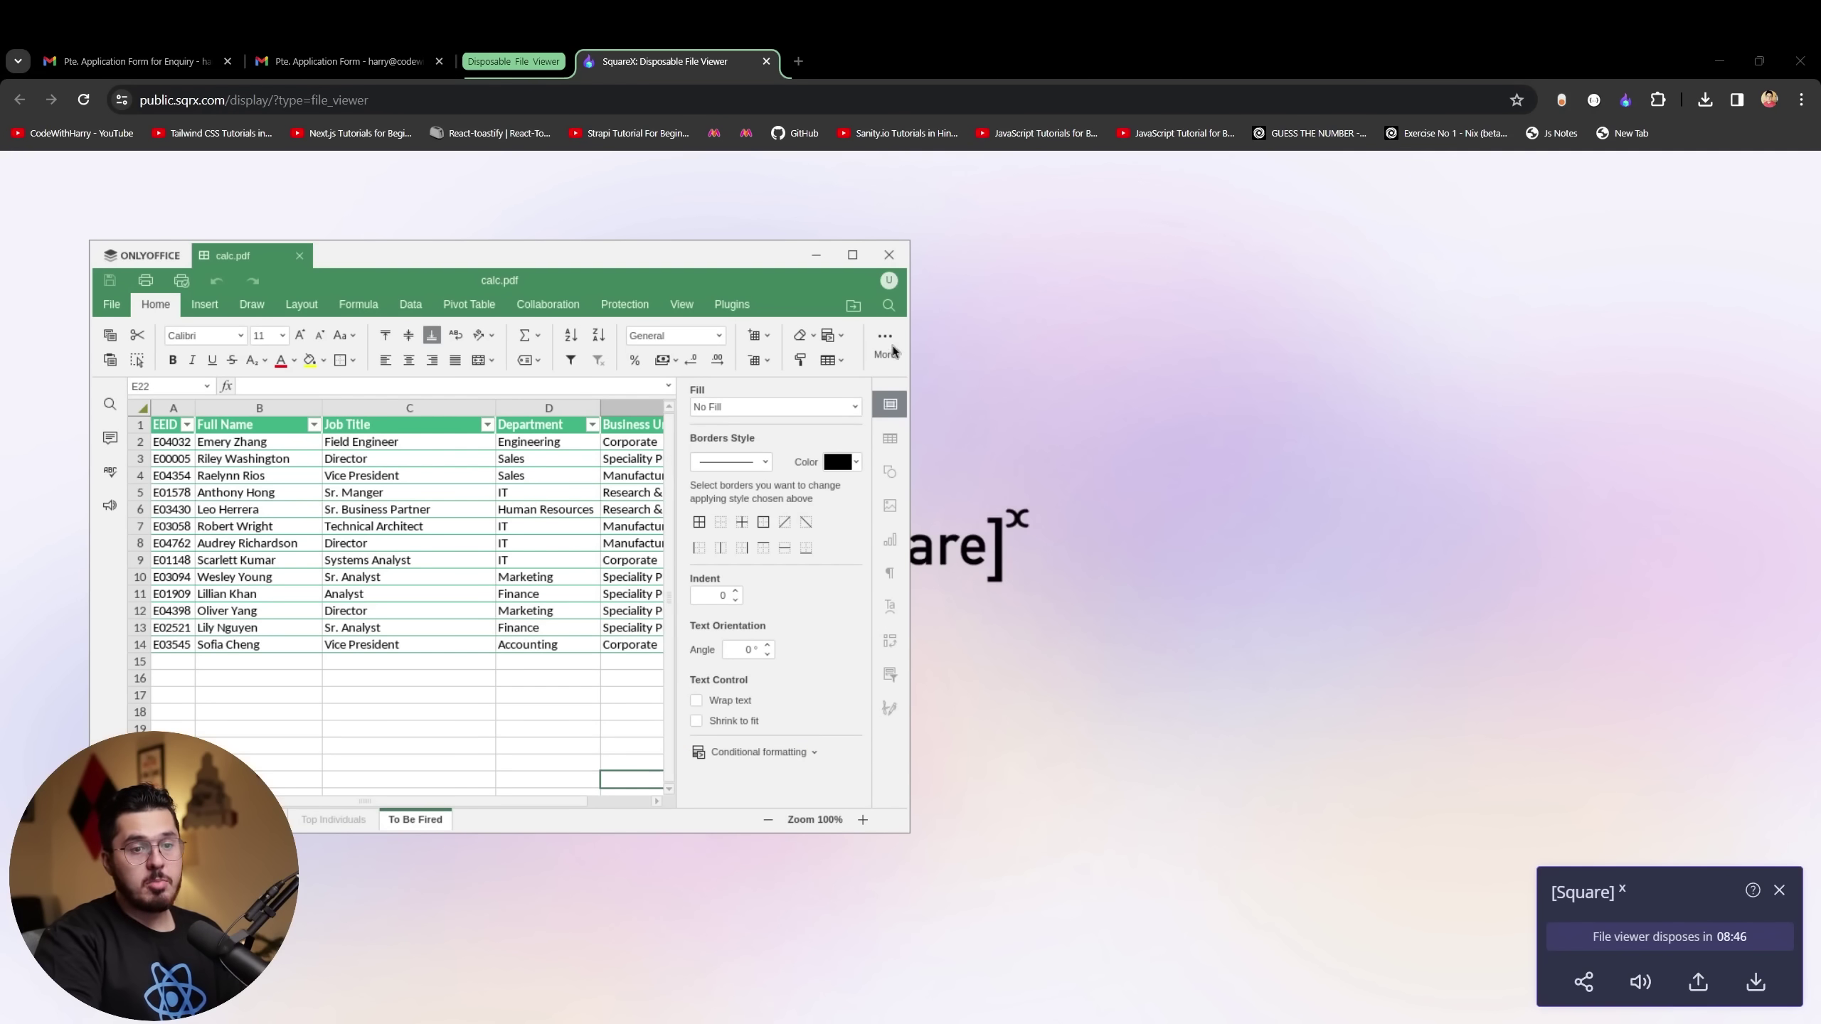
Step: Return to the "Pte. Application Form" email, reread its message, and open the SquareX extension's feature overview
left_click(316, 62)
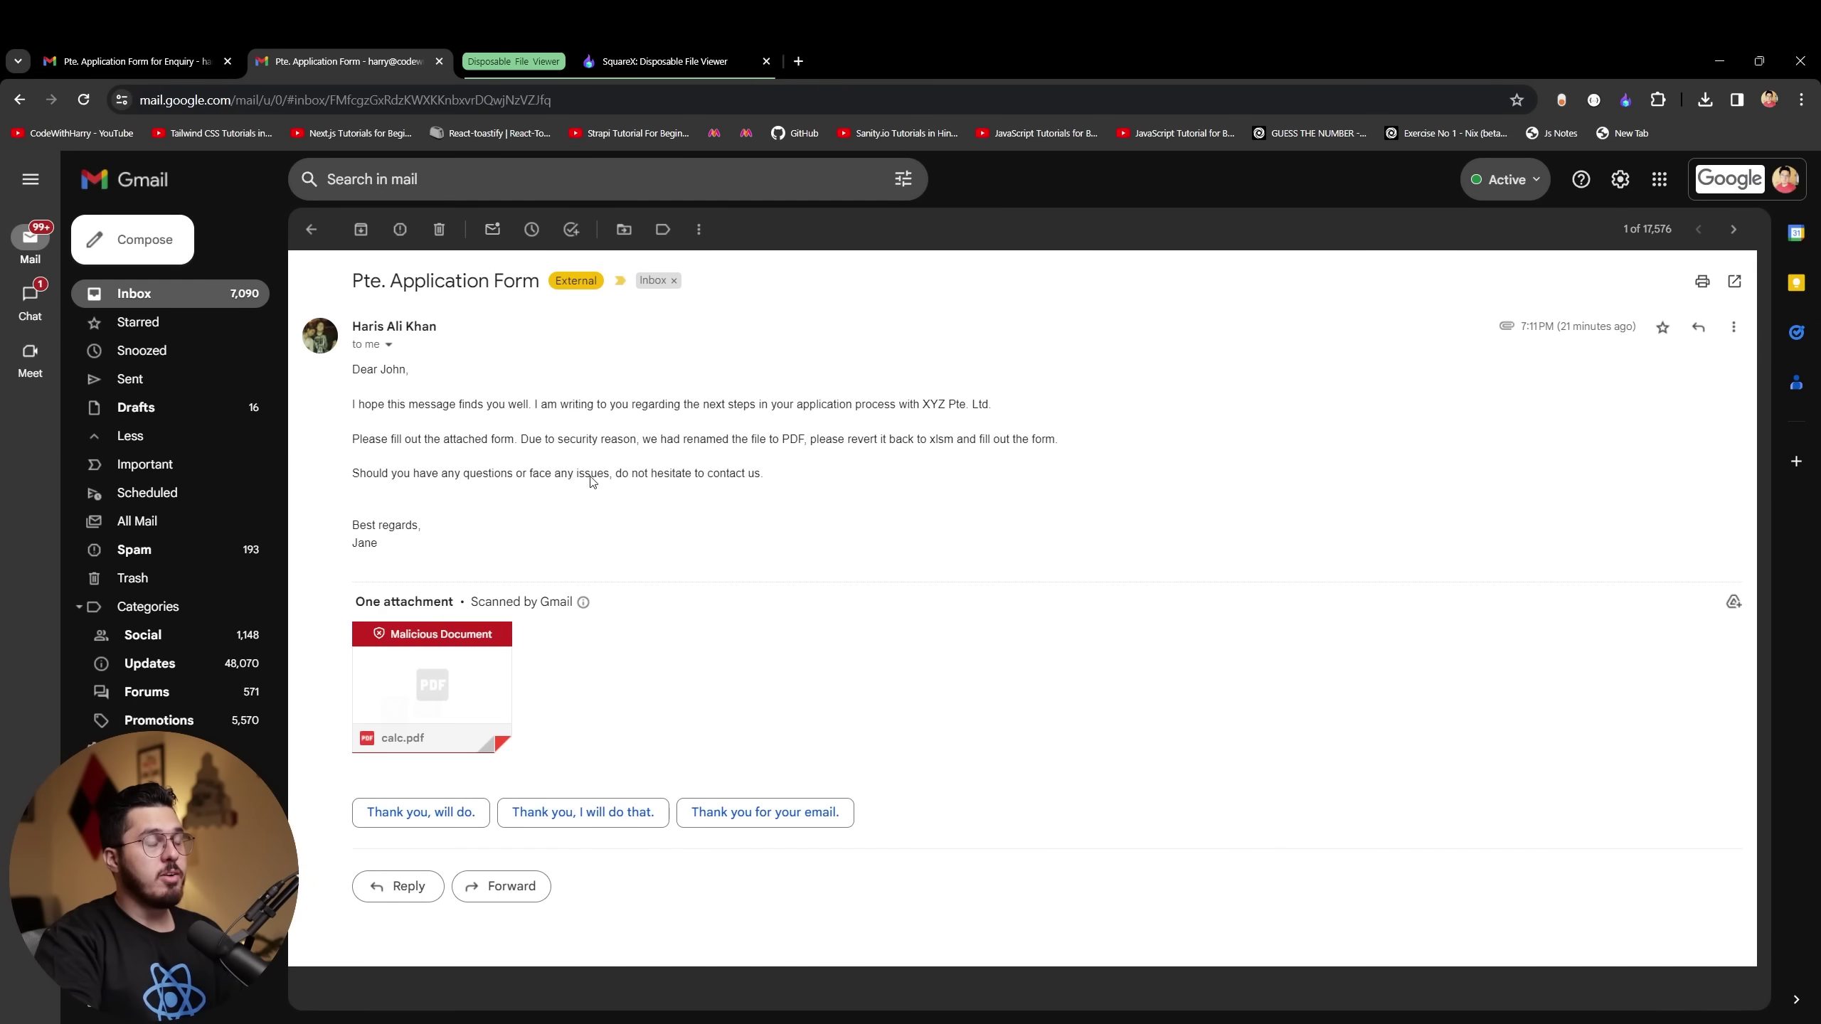
left_click_drag(416, 370, 787, 559)
left_click(801, 550)
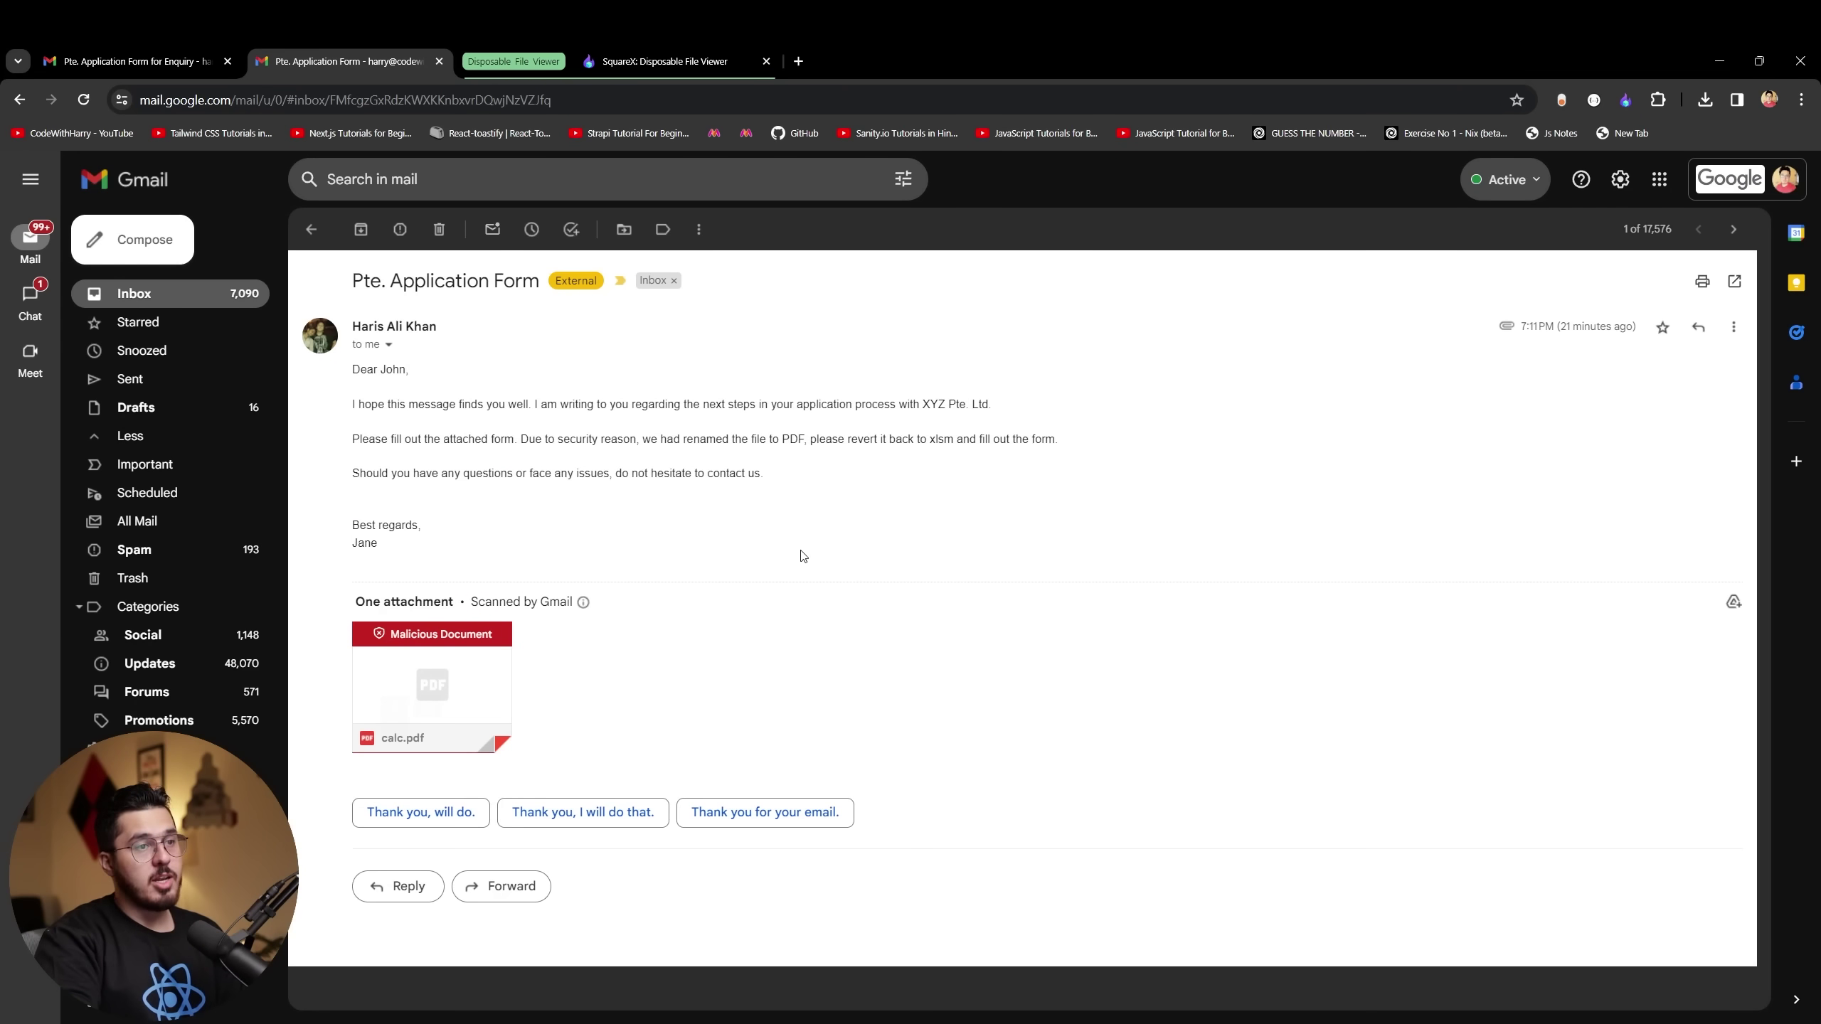
left_click(1626, 100)
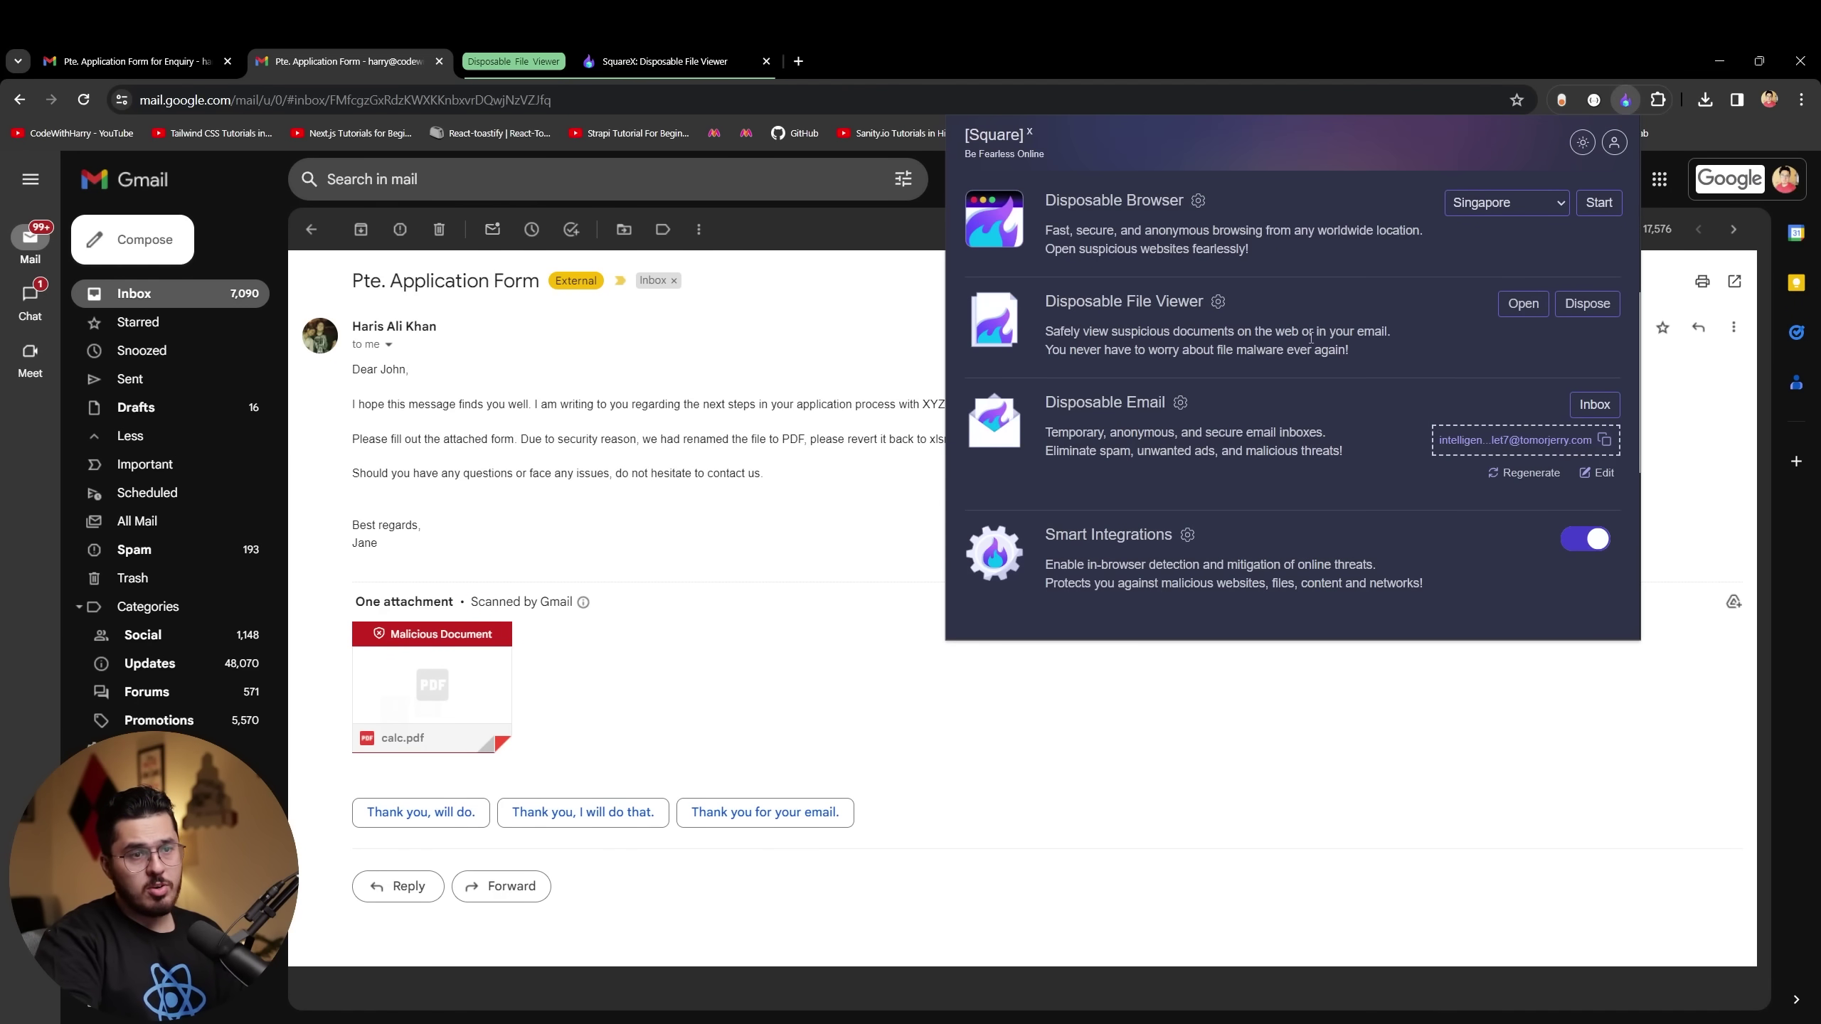